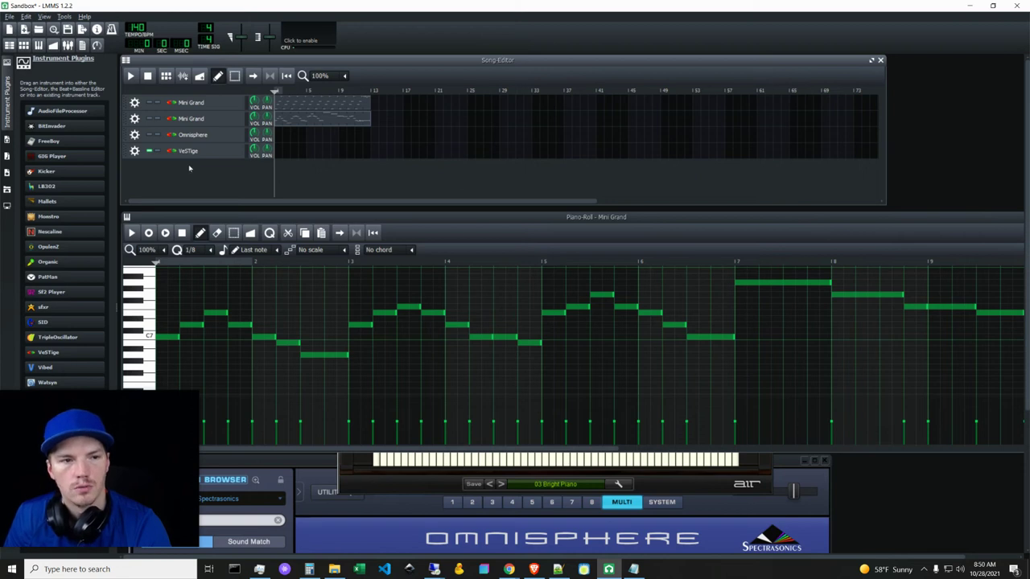
Step: Delete the VeSTige track from its gear menu, leaving the two Mini Grand tracks and Omnisphere
{"action": "left_click", "coordinate": [135, 151]}
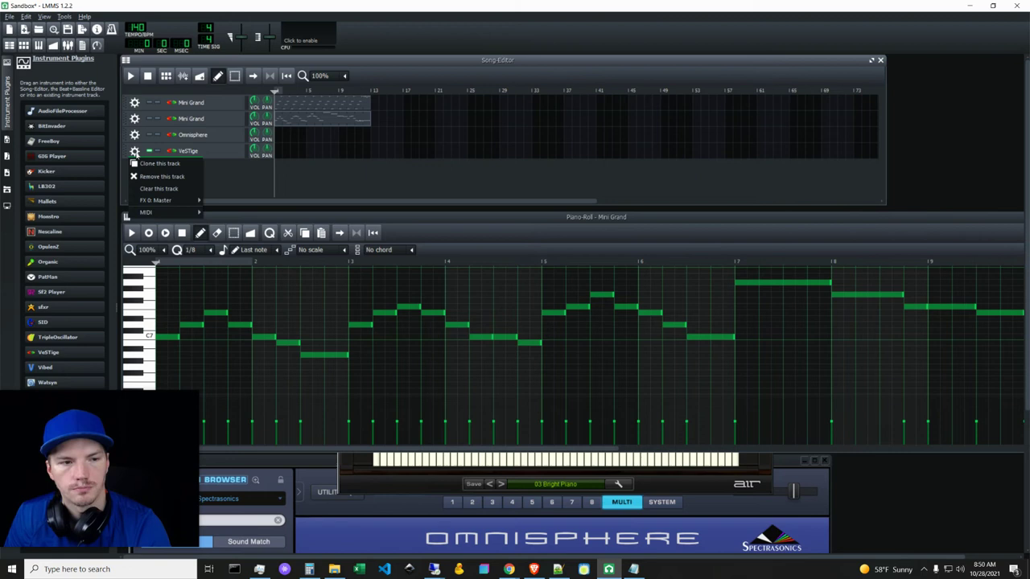
{"action": "left_click", "coordinate": [171, 173]}
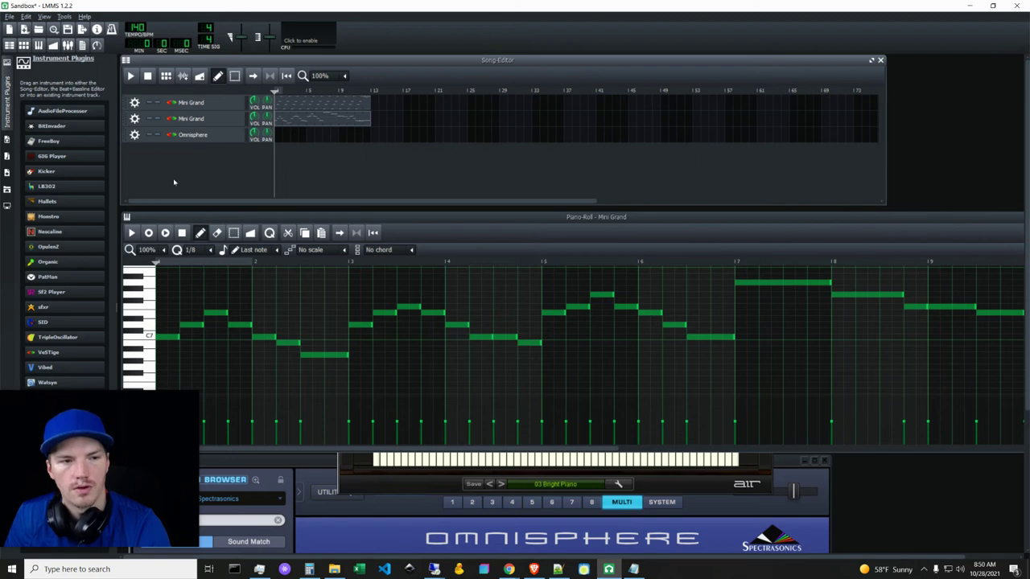
Step: Minimize LMMS and scroll through the lmms.io homepage in Chrome, returning to the top
{"action": "left_click", "coordinate": [970, 5]}
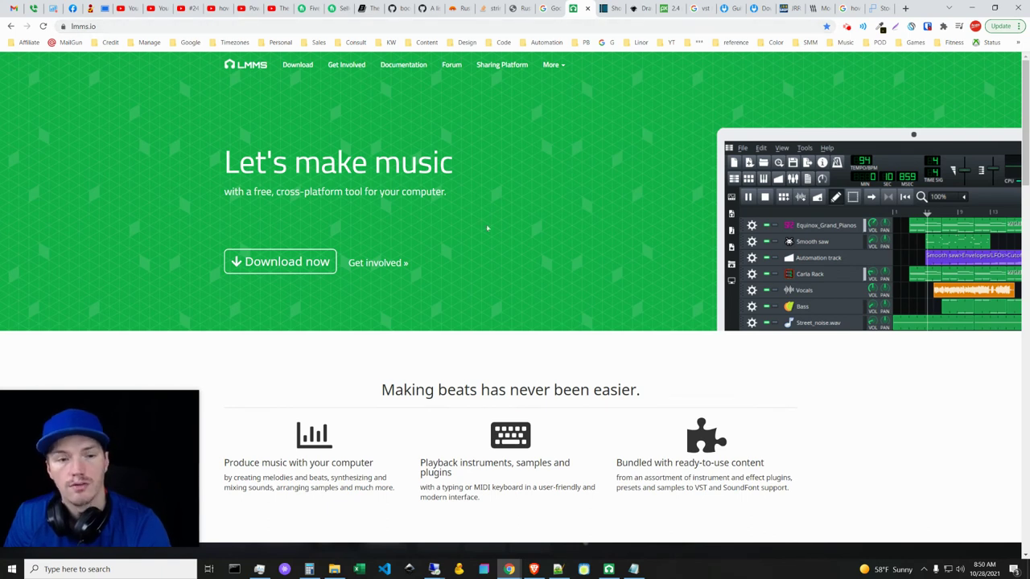
{"action": "scroll", "coordinate": [542, 266], "scroll_direction": "down", "scroll_amount": 7}
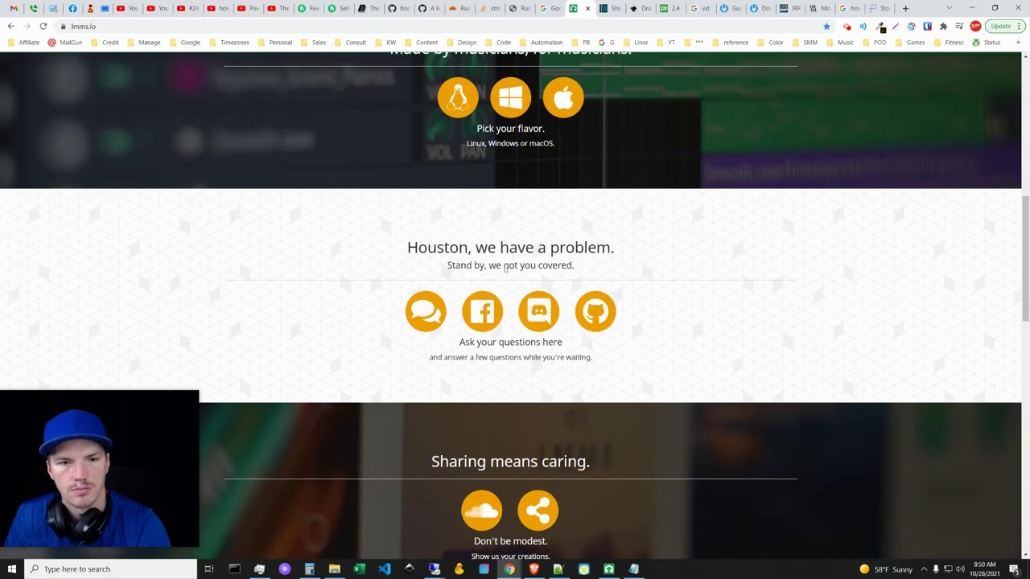
{"action": "scroll", "coordinate": [504, 268], "scroll_direction": "up", "scroll_amount": 3}
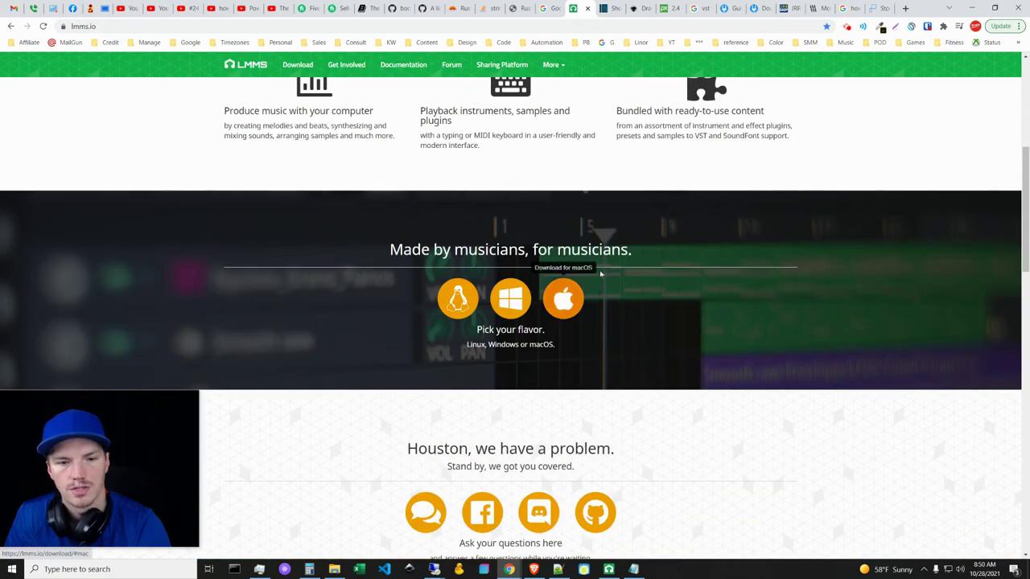
{"action": "scroll", "coordinate": [383, 338], "scroll_direction": "up", "scroll_amount": 5}
{"action": "left_click", "coordinate": [528, 220]}
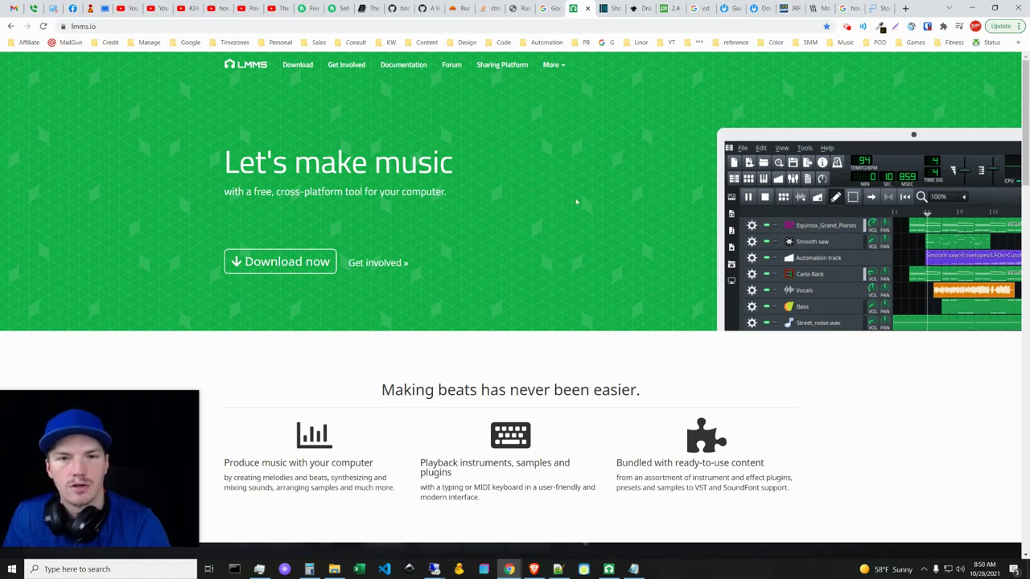
{"action": "left_click", "coordinate": [609, 8]}
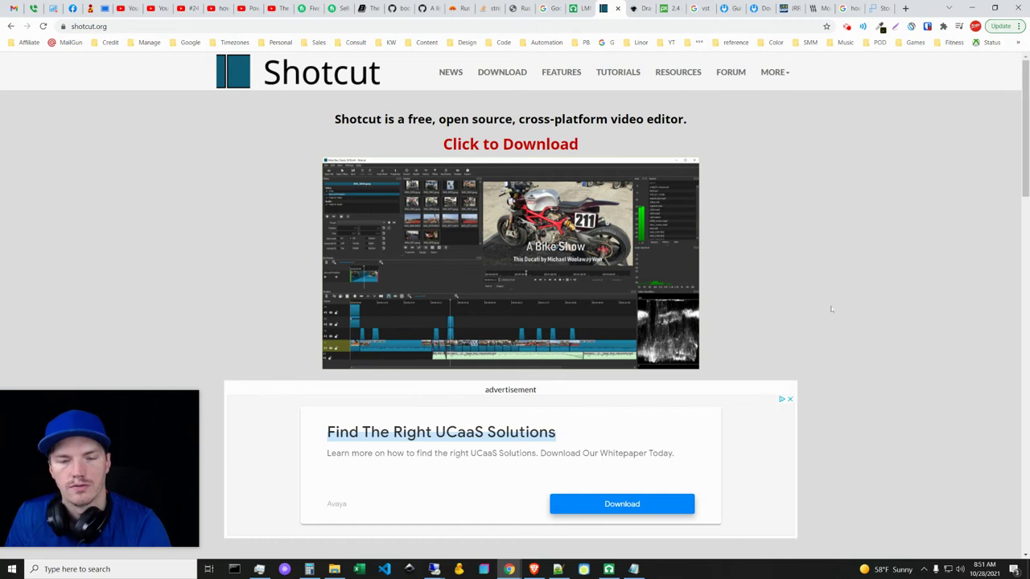
{"action": "scroll", "coordinate": [832, 309], "scroll_direction": "down", "scroll_amount": 5}
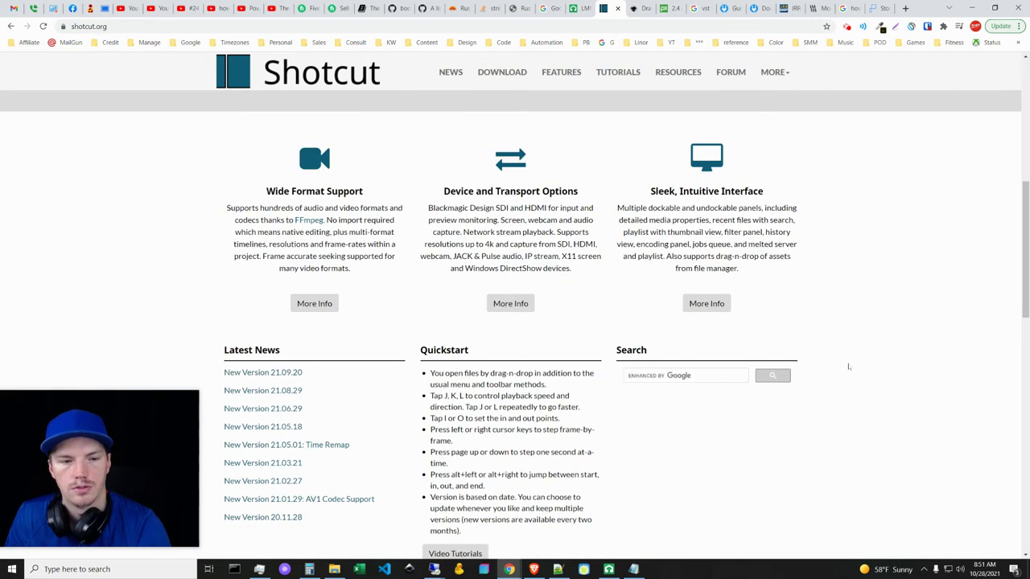
{"action": "scroll", "coordinate": [849, 344], "scroll_direction": "up", "scroll_amount": 5}
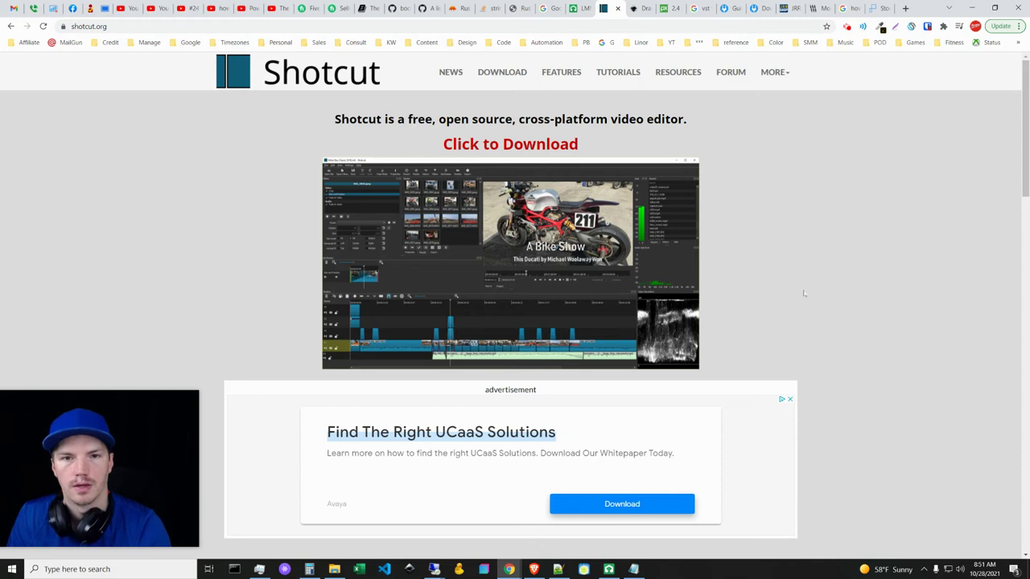
{"action": "left_click", "coordinate": [636, 8]}
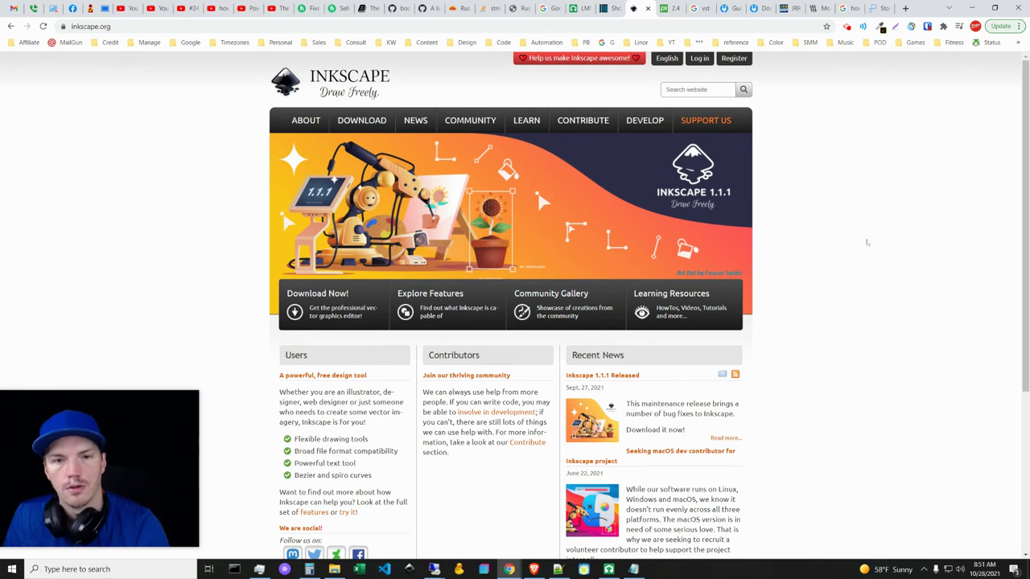
{"action": "left_click", "coordinate": [607, 8]}
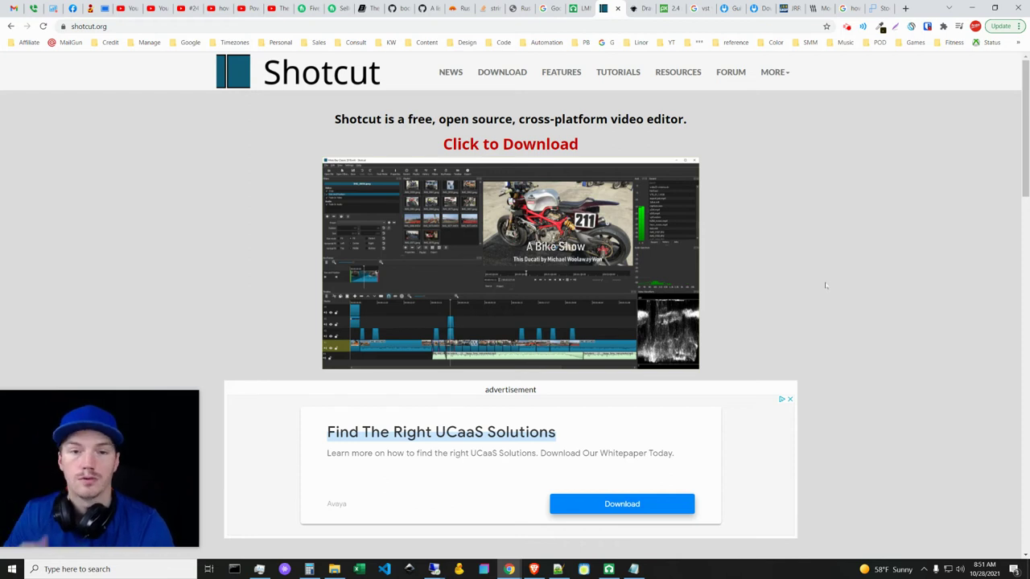
{"action": "left_click", "coordinate": [580, 6]}
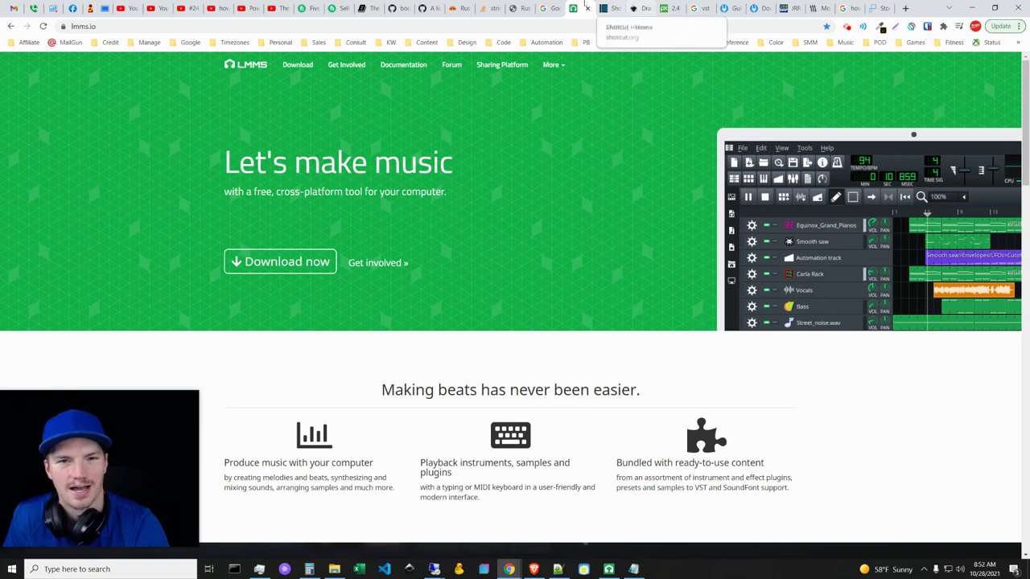
{"action": "left_click", "coordinate": [611, 8]}
{"action": "left_click", "coordinate": [638, 8]}
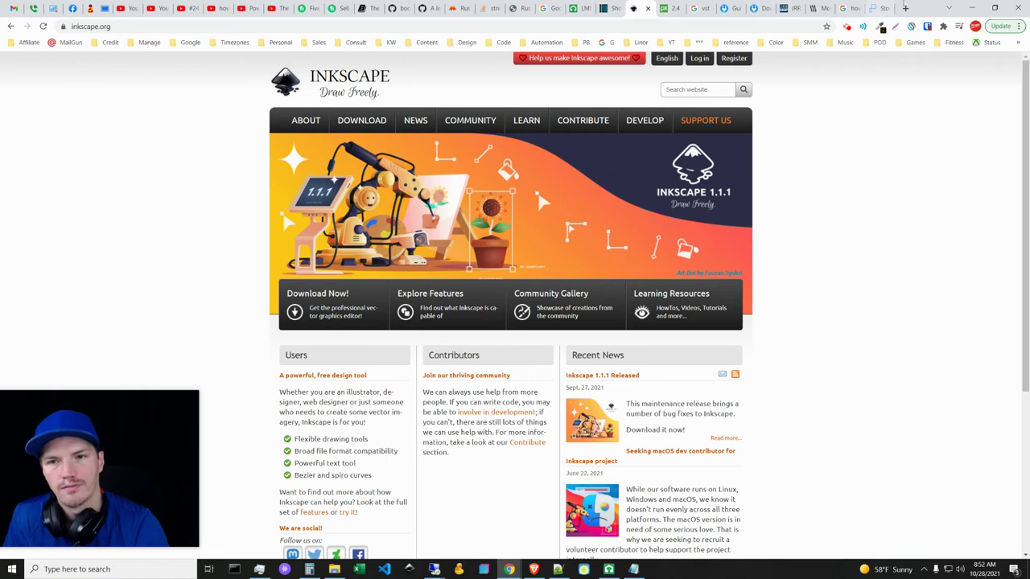
{"action": "left_click", "coordinate": [670, 8]}
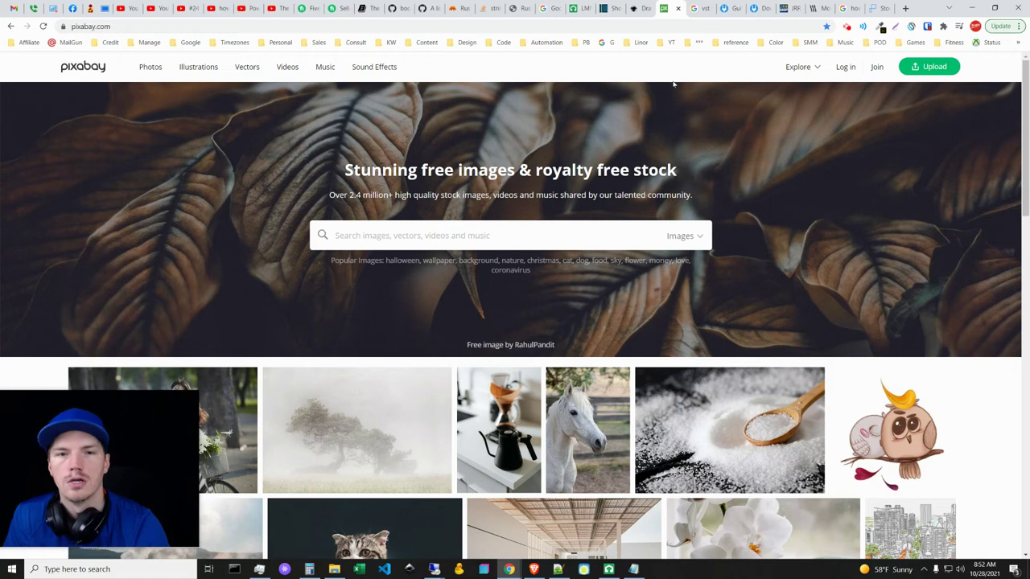
{"action": "left_click", "coordinate": [355, 43]}
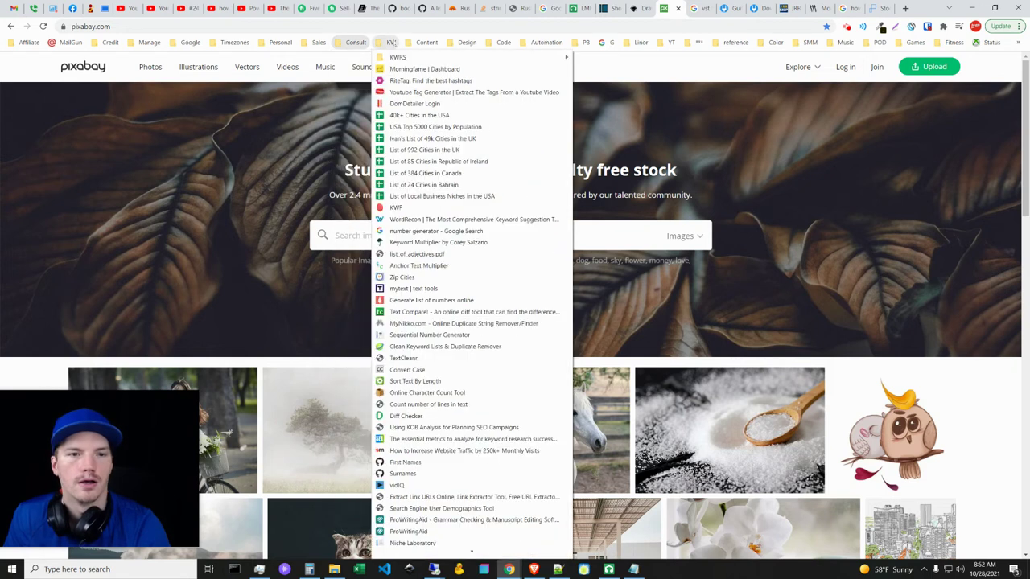
{"action": "mouse_move", "coordinate": [427, 42]}
{"action": "mouse_move", "coordinate": [464, 42]}
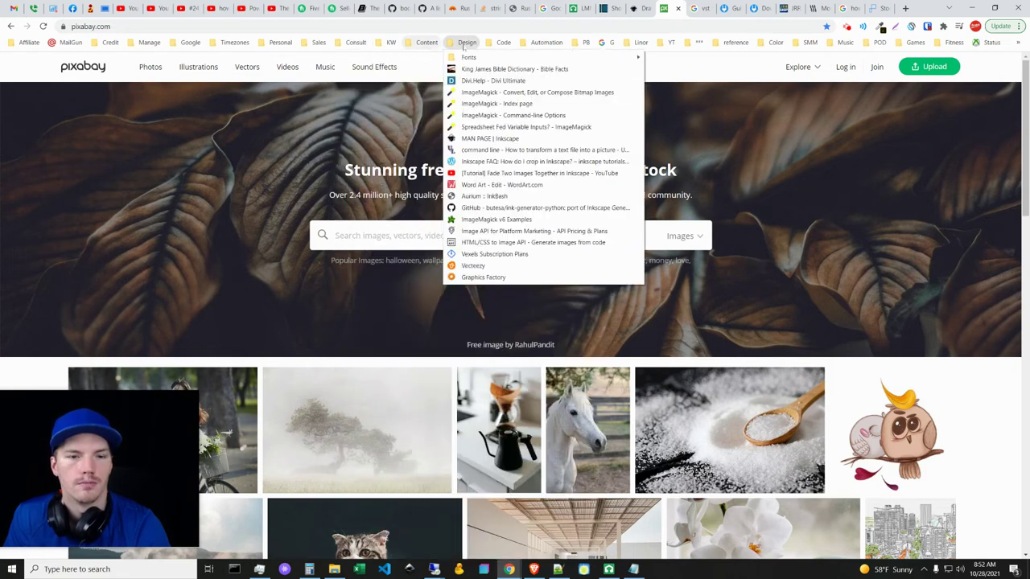
{"action": "middle_click", "coordinate": [487, 266]}
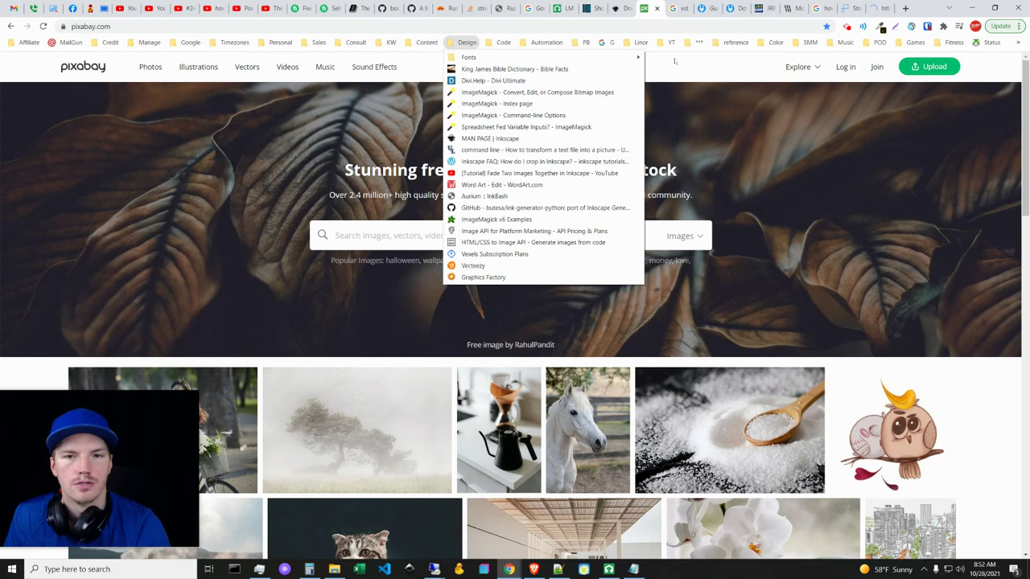
{"action": "left_click", "coordinate": [876, 8]}
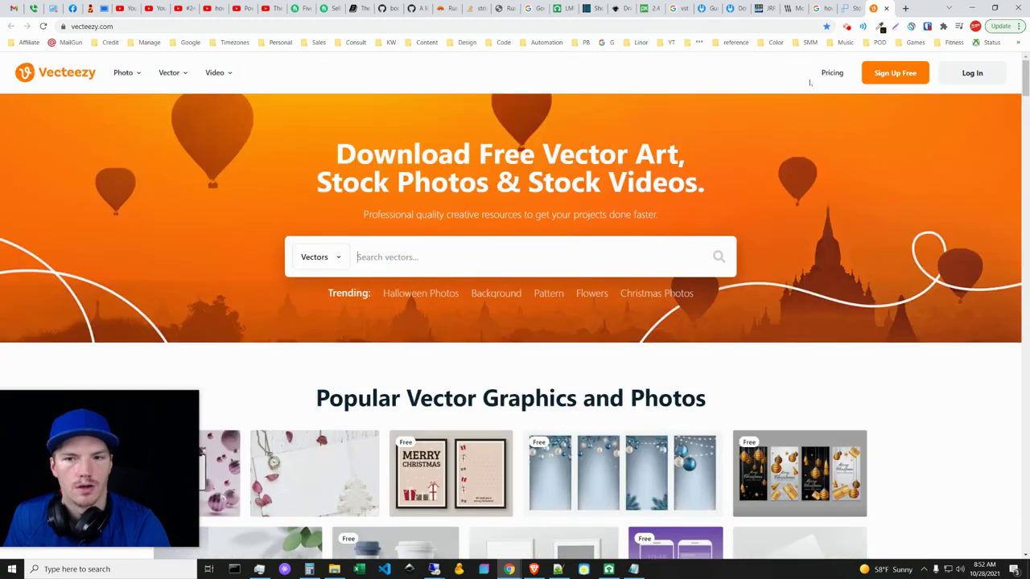
{"action": "left_click", "coordinate": [832, 72]}
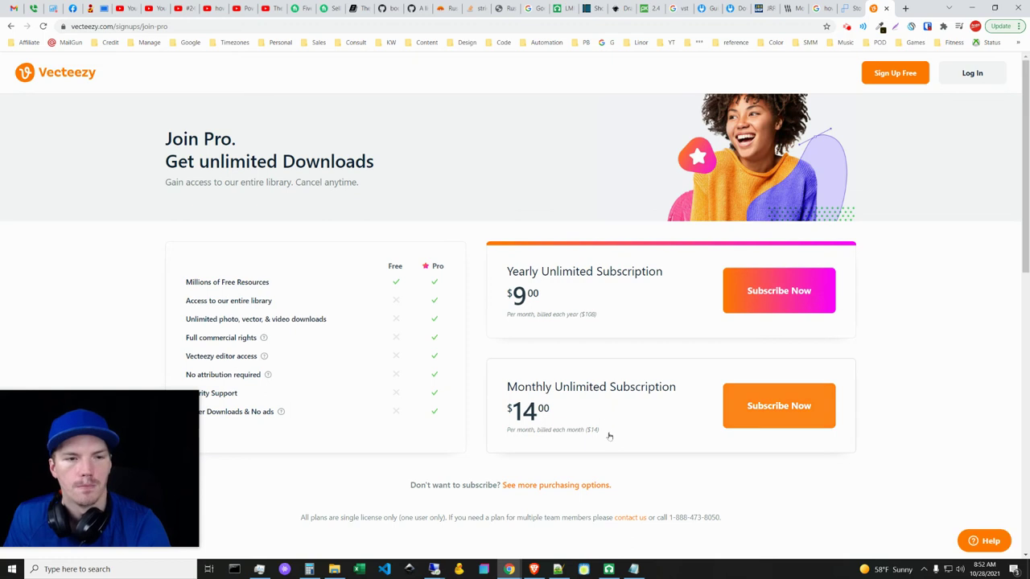
{"action": "scroll", "coordinate": [599, 394], "scroll_direction": "down", "scroll_amount": 4}
{"action": "scroll", "coordinate": [599, 427], "scroll_direction": "down", "scroll_amount": 4}
{"action": "scroll", "coordinate": [587, 386], "scroll_direction": "up", "scroll_amount": 9}
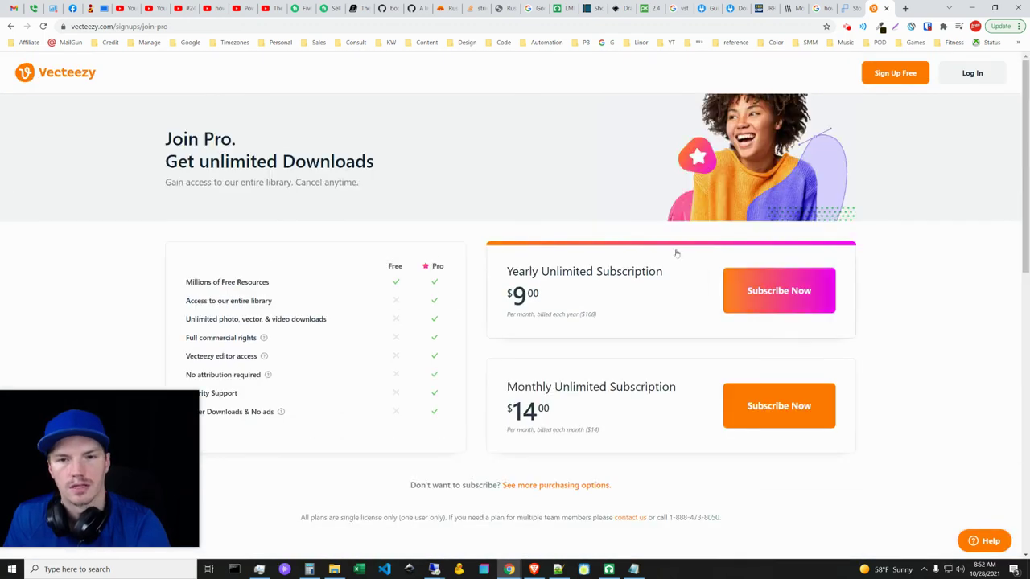
{"action": "middle_click", "coordinate": [784, 83]}
{"action": "left_click", "coordinate": [821, 67]}
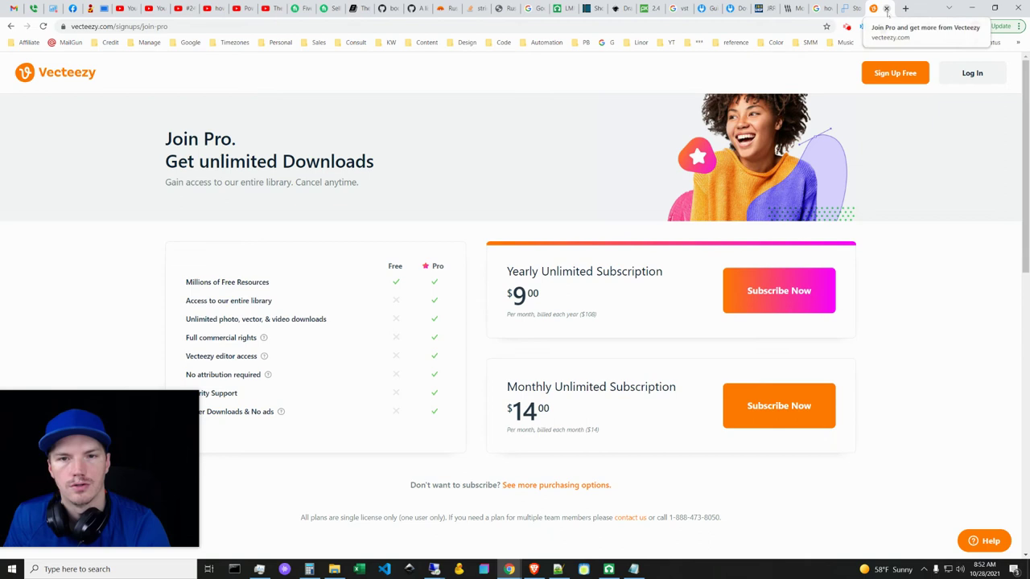
{"action": "left_click", "coordinate": [650, 8]}
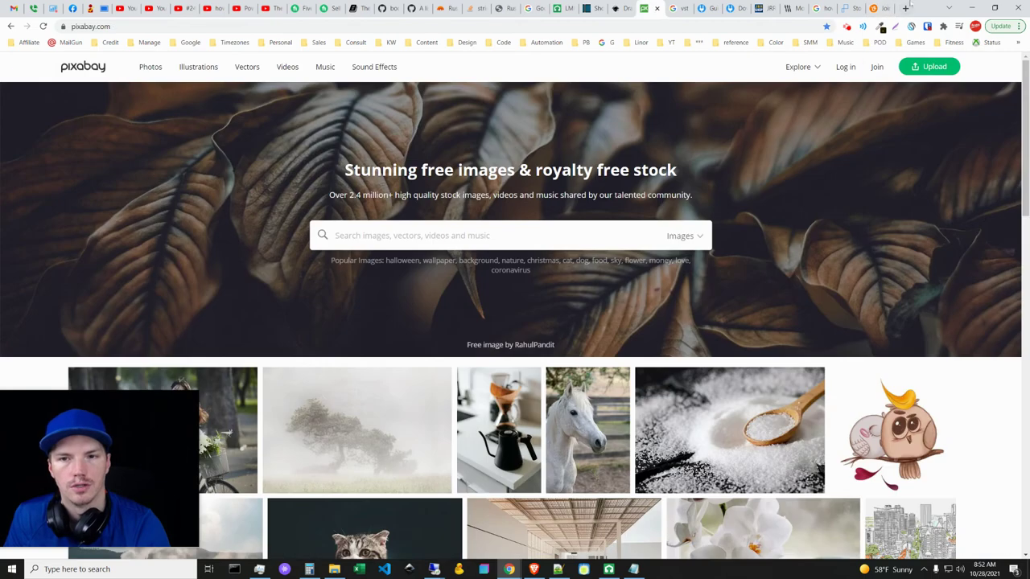
{"action": "left_click", "coordinate": [886, 8]}
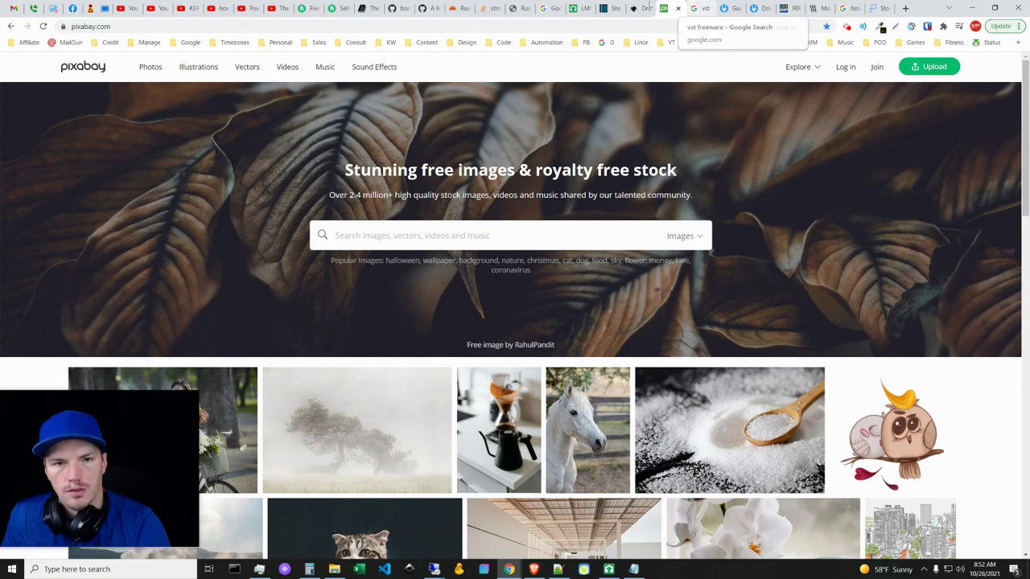
{"action": "left_click", "coordinate": [576, 8]}
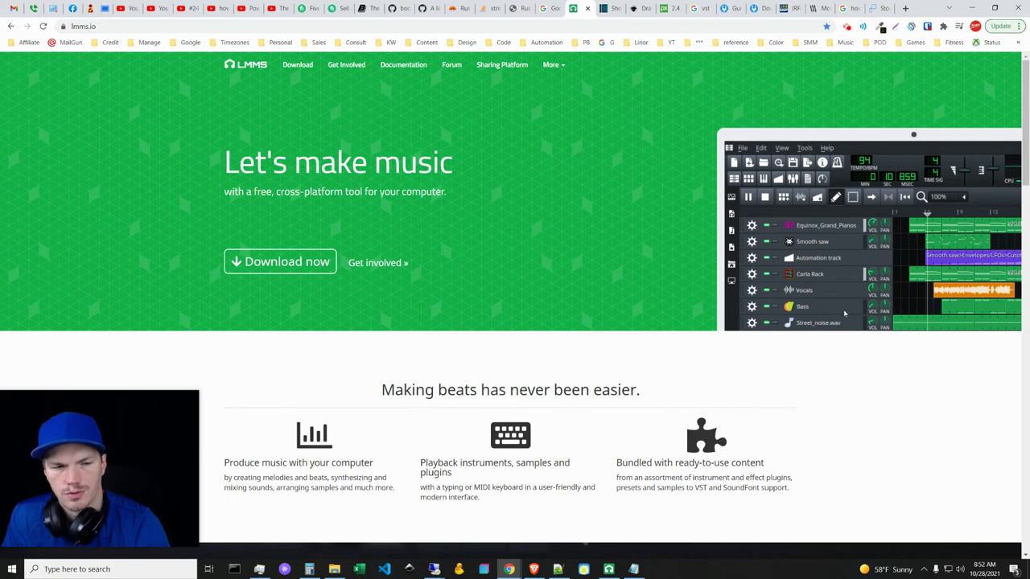
Step: Search Google in a new tab for 'what does vst stand for'
{"action": "left_click", "coordinate": [906, 8]}
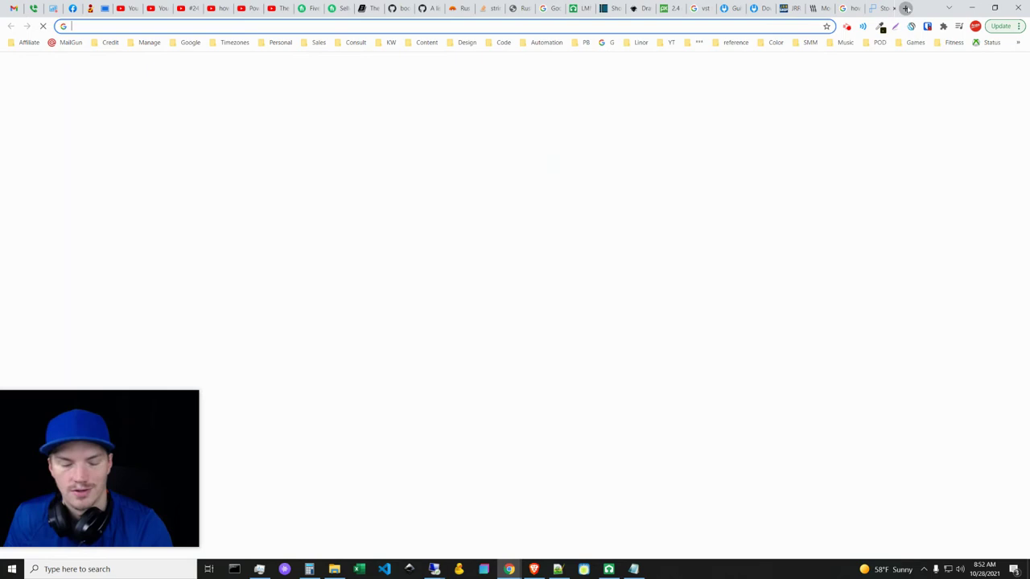
{"action": "type", "text": "what does vst stand for"}
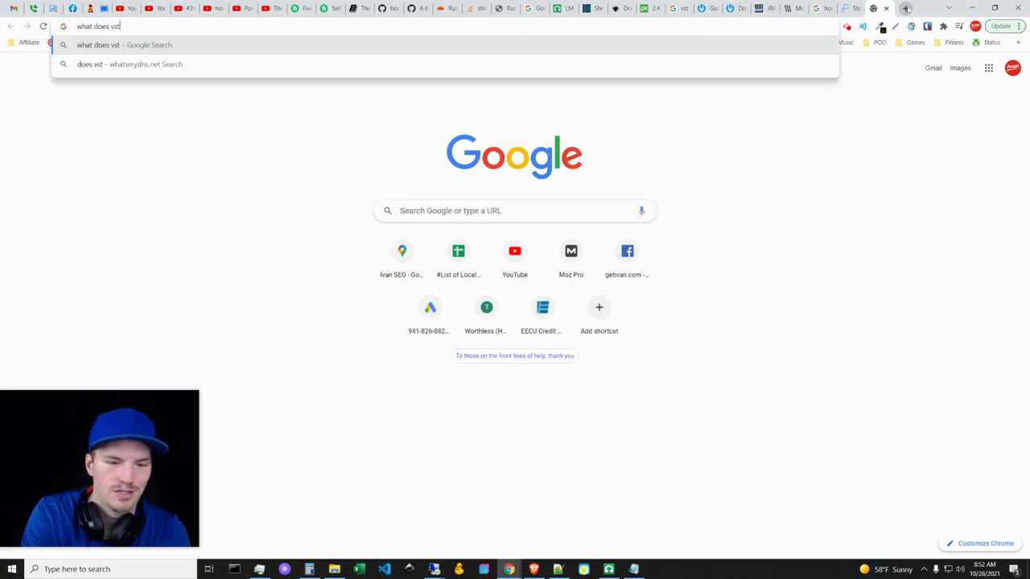
{"action": "key", "text": "Return"}
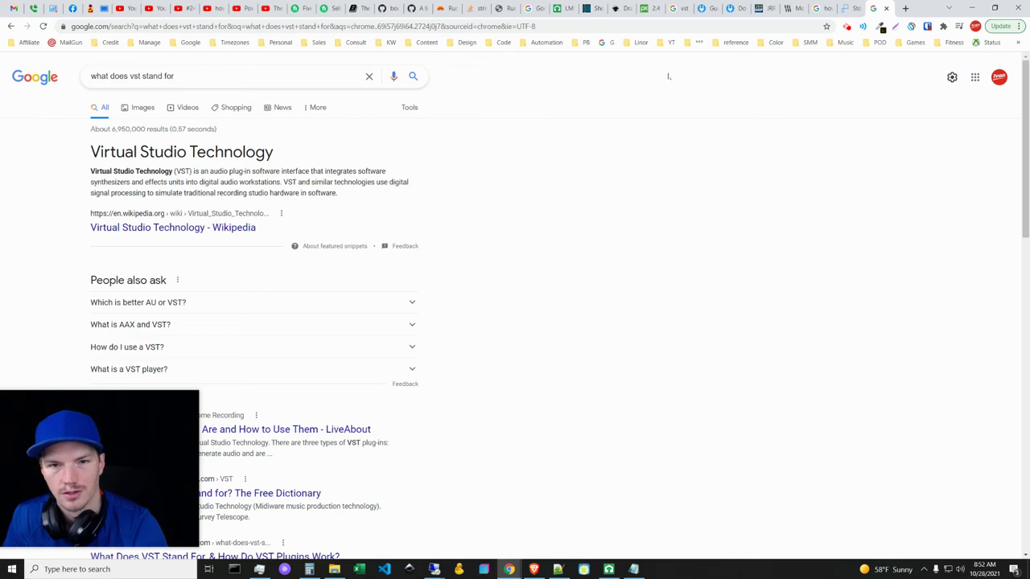
Step: Review the vst freeware results and the plugins4free ABPL plugin page, then return to LMMS
{"action": "left_click", "coordinate": [683, 8]}
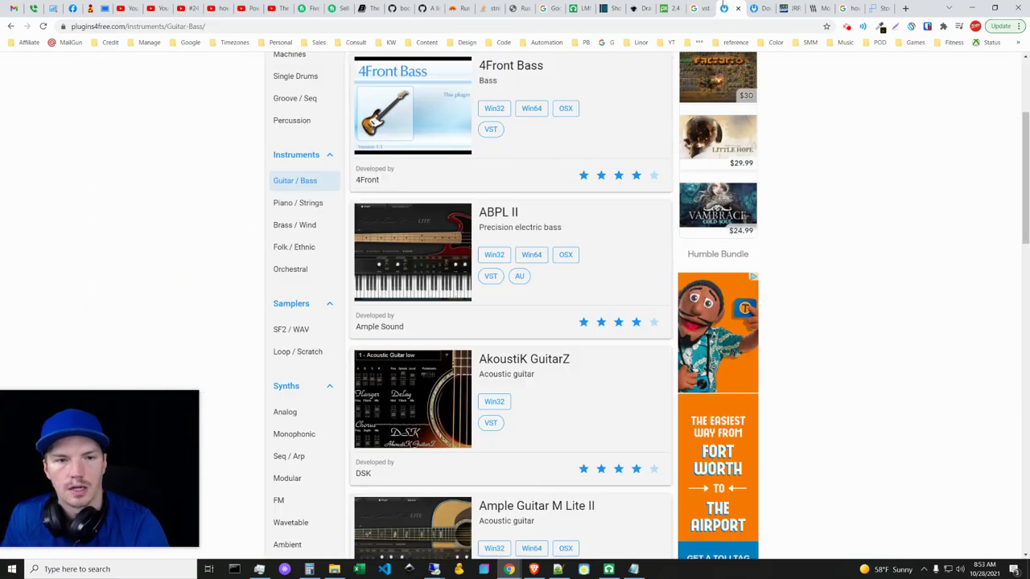
{"action": "left_click", "coordinate": [732, 8]}
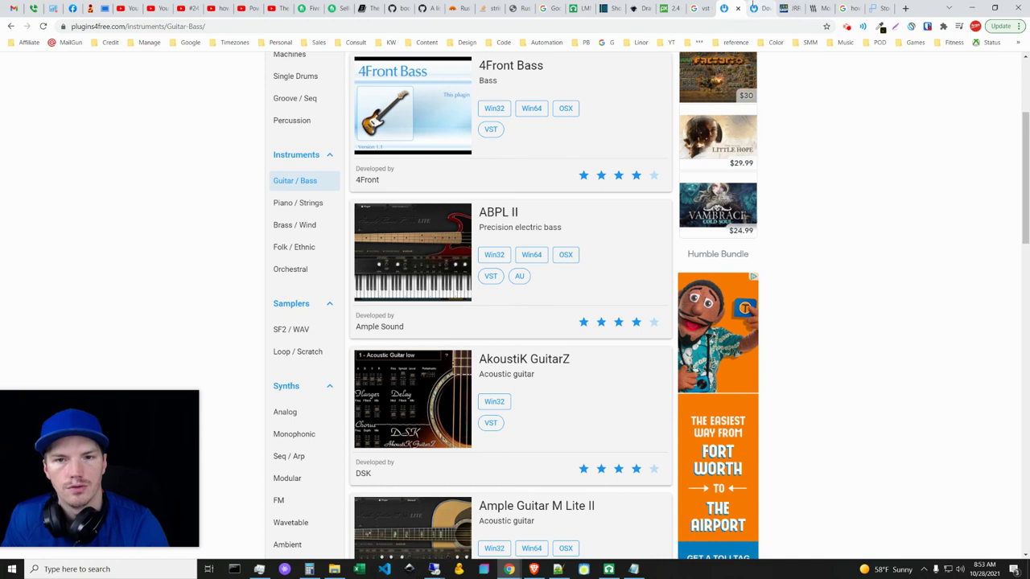
{"action": "left_click", "coordinate": [759, 8]}
{"action": "scroll", "coordinate": [648, 193], "scroll_direction": "up", "scroll_amount": 4}
{"action": "scroll", "coordinate": [648, 193], "scroll_direction": "down", "scroll_amount": 4}
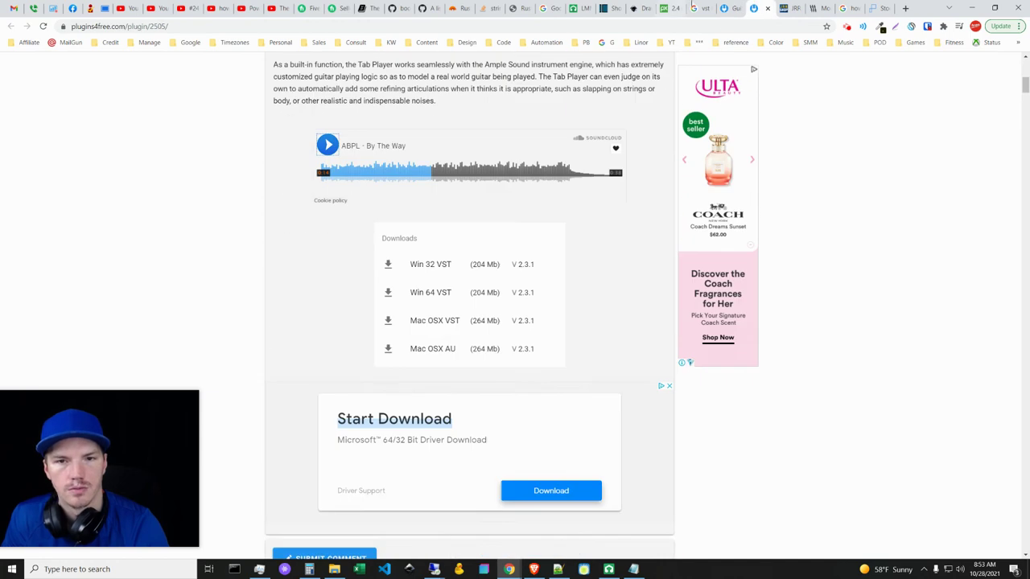
{"action": "key", "text": "ctrl+shift+Tab"}
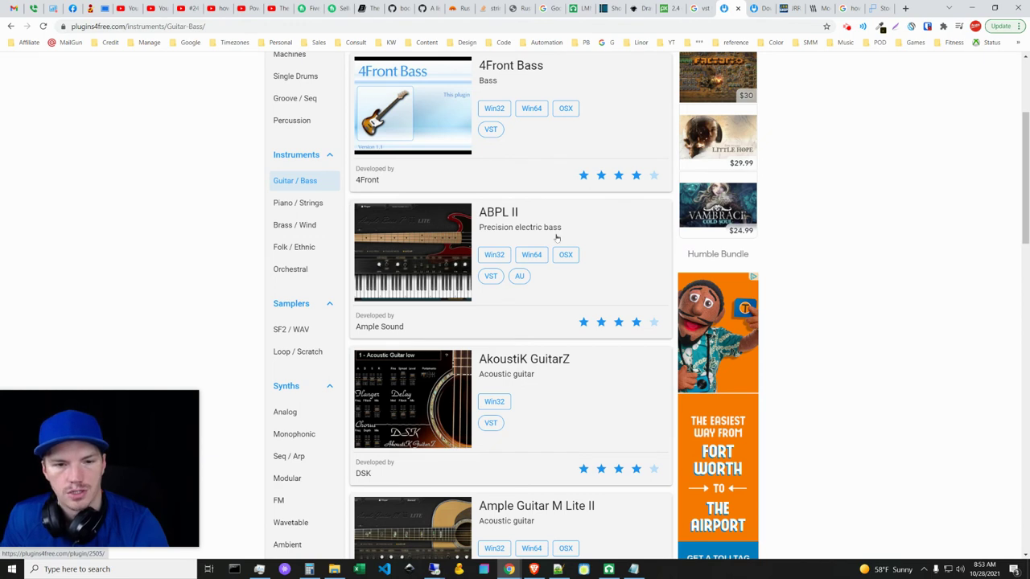
{"action": "left_click", "coordinate": [758, 8]}
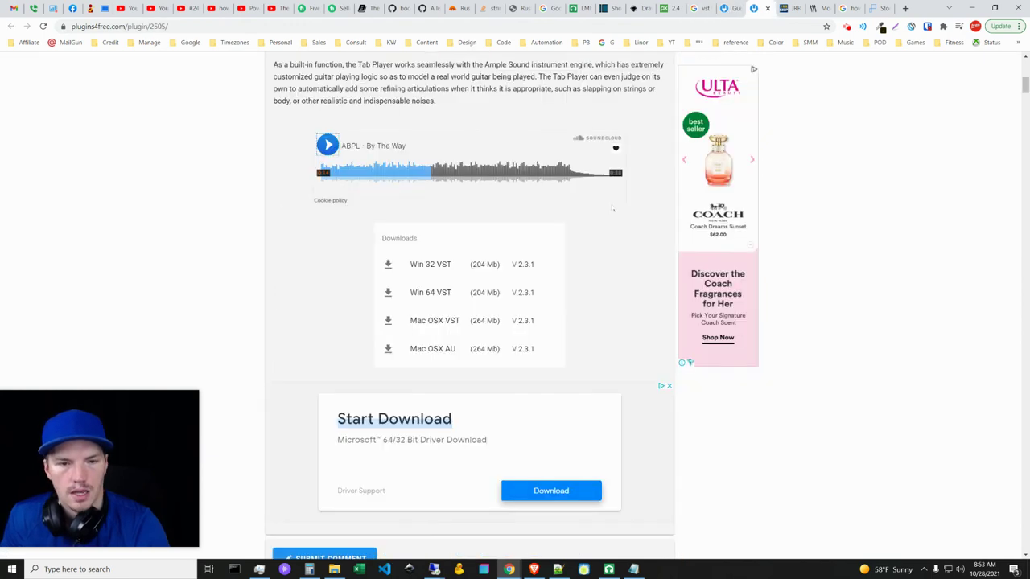
{"action": "scroll", "coordinate": [612, 207], "scroll_direction": "up", "scroll_amount": 6}
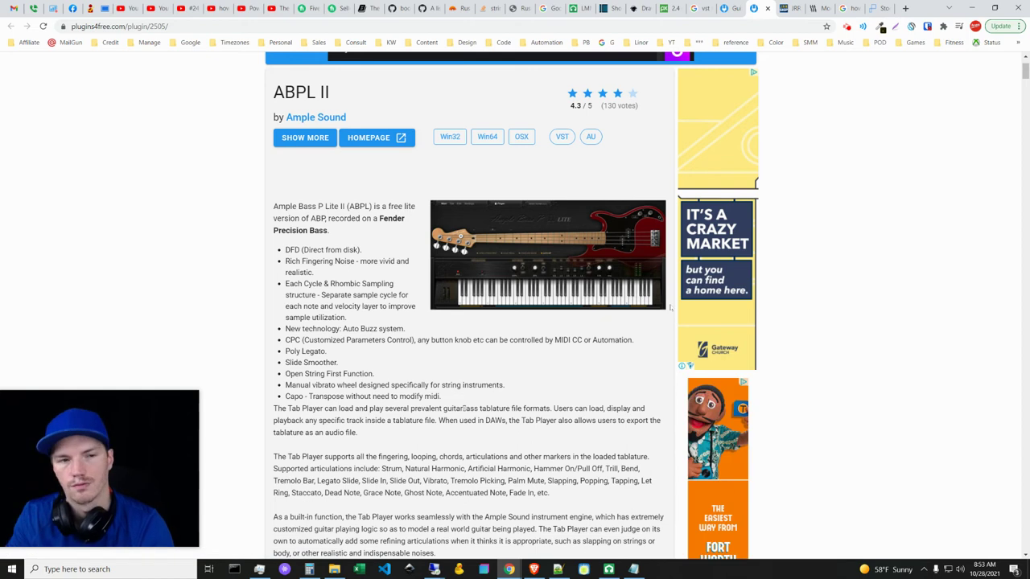
{"action": "left_click", "coordinate": [608, 568]}
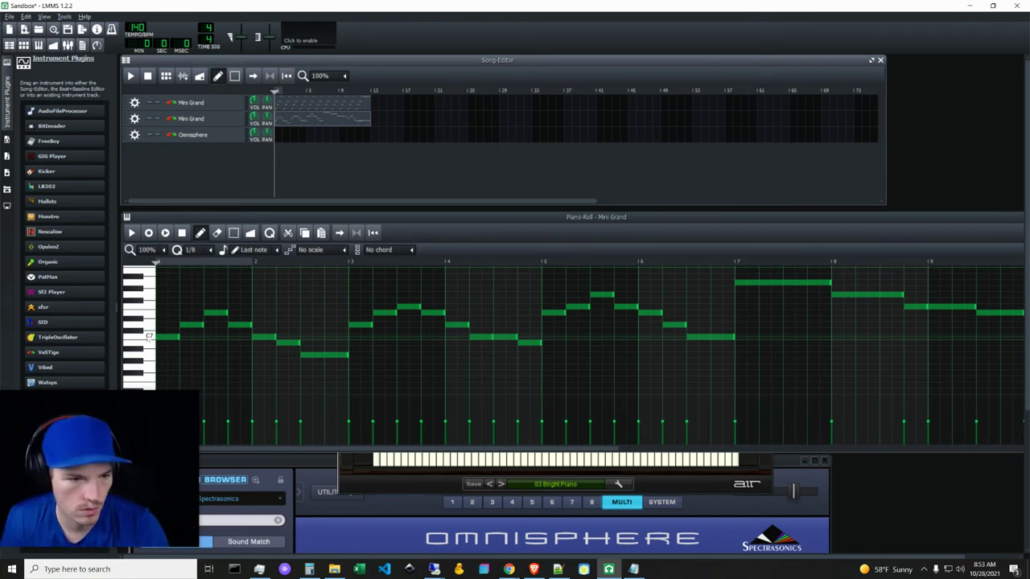
Step: Switch on the second Mini Grand track and pencil a rising line of low notes under the melody
{"action": "left_click", "coordinate": [149, 119]}
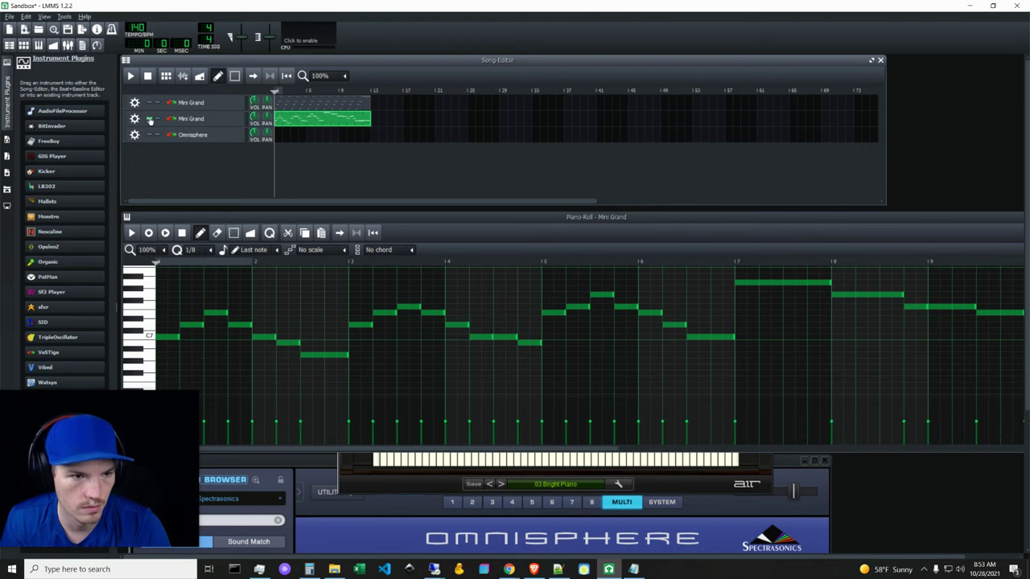
{"action": "left_click", "coordinate": [149, 336]}
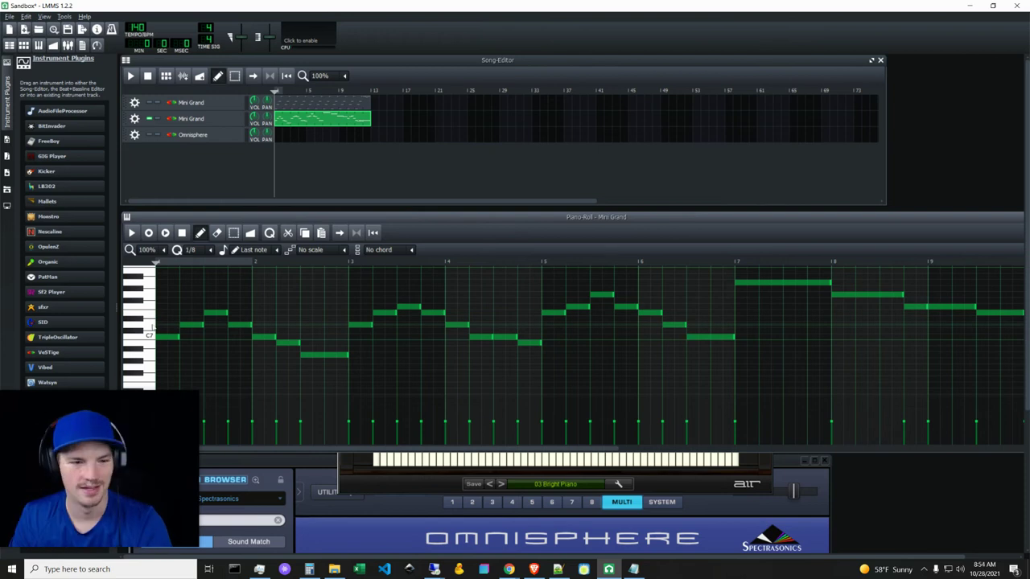
{"action": "left_click", "coordinate": [194, 355]}
{"action": "left_click", "coordinate": [219, 367]}
{"action": "left_click", "coordinate": [218, 391]}
{"action": "left_click", "coordinate": [266, 391]}
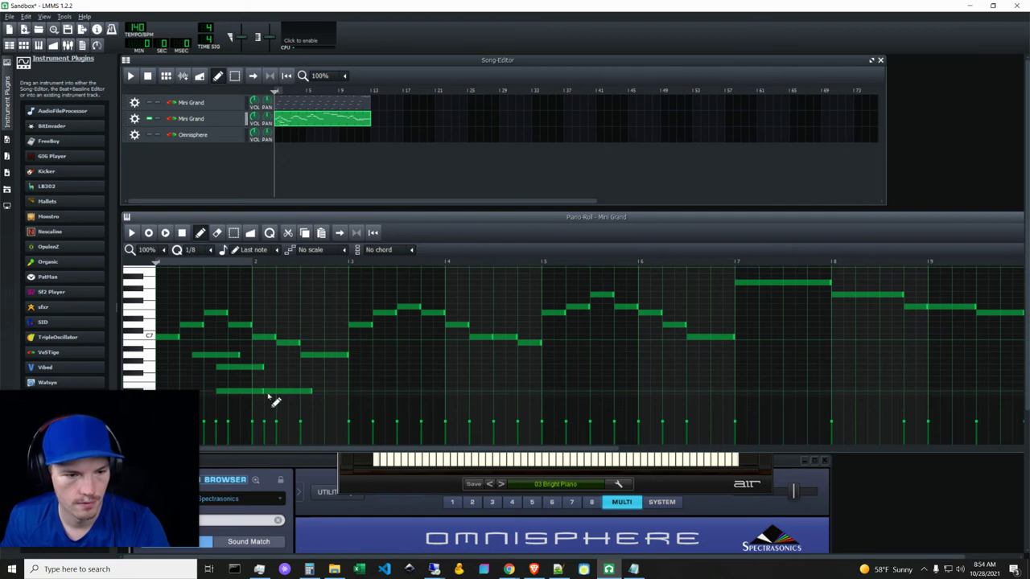
{"action": "left_click", "coordinate": [303, 384]}
{"action": "left_click", "coordinate": [375, 372]}
{"action": "left_click", "coordinate": [411, 355]}
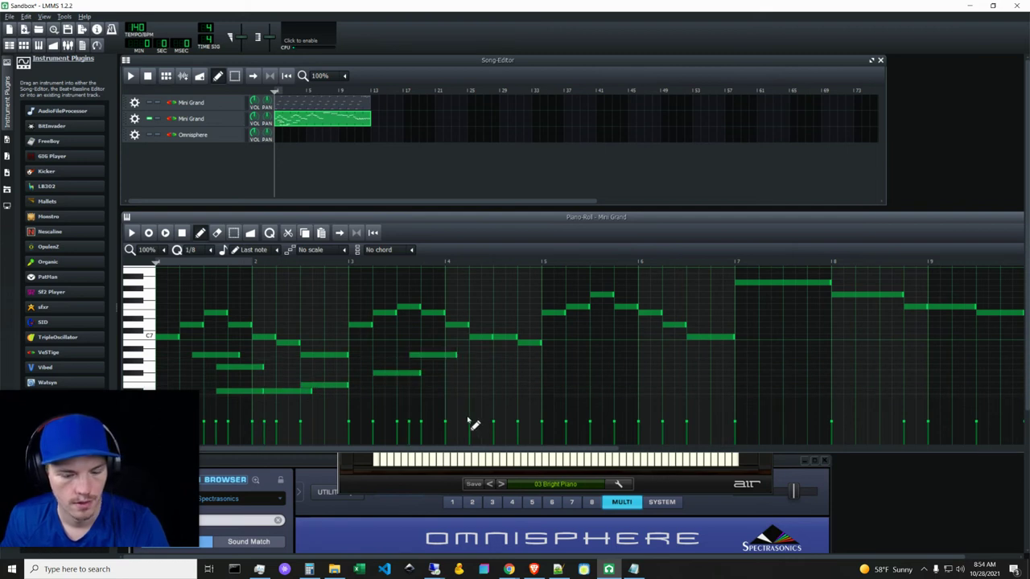
Step: Undo the added low notes and leave quantize at 1/8
{"action": "key", "text": "ctrl+z"}
{"action": "key", "text": "ctrl+z"}
{"action": "key", "text": "ctrl+z"}
{"action": "key", "text": "ctrl+z"}
{"action": "key", "text": "ctrl+z"}
{"action": "key", "text": "ctrl+z"}
{"action": "key", "text": "ctrl+z"}
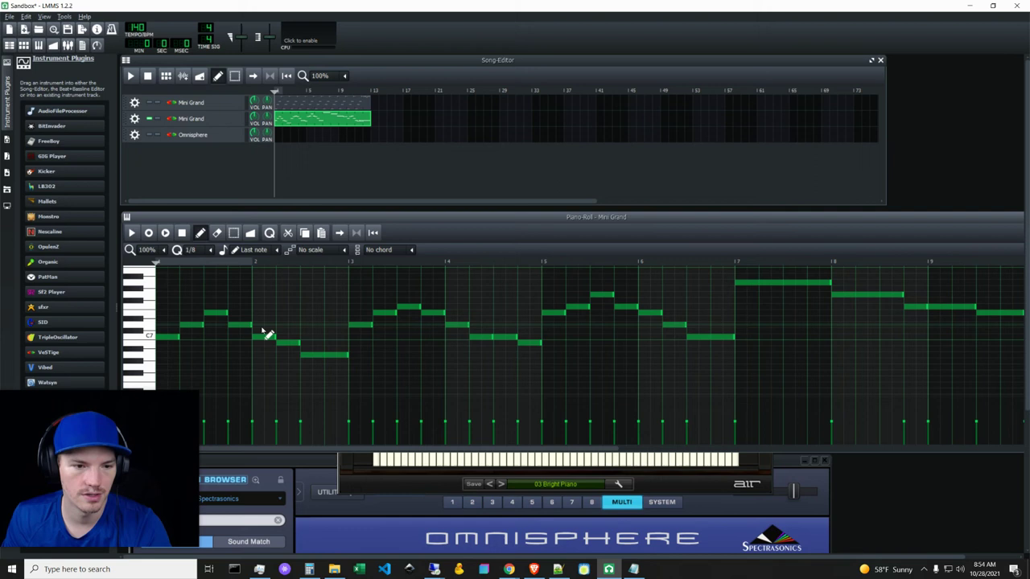
{"action": "left_click", "coordinate": [211, 251]}
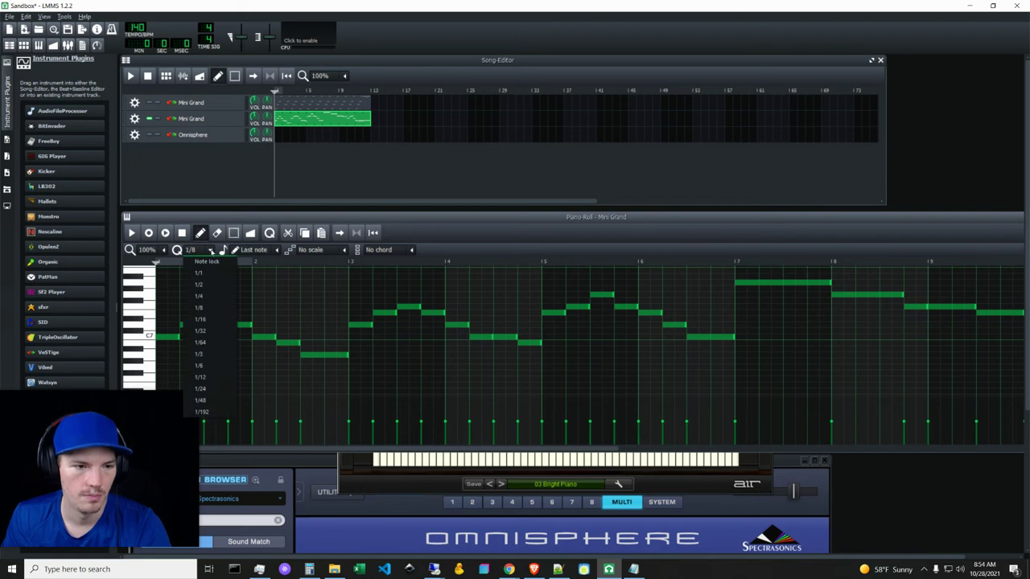
{"action": "left_click", "coordinate": [200, 309]}
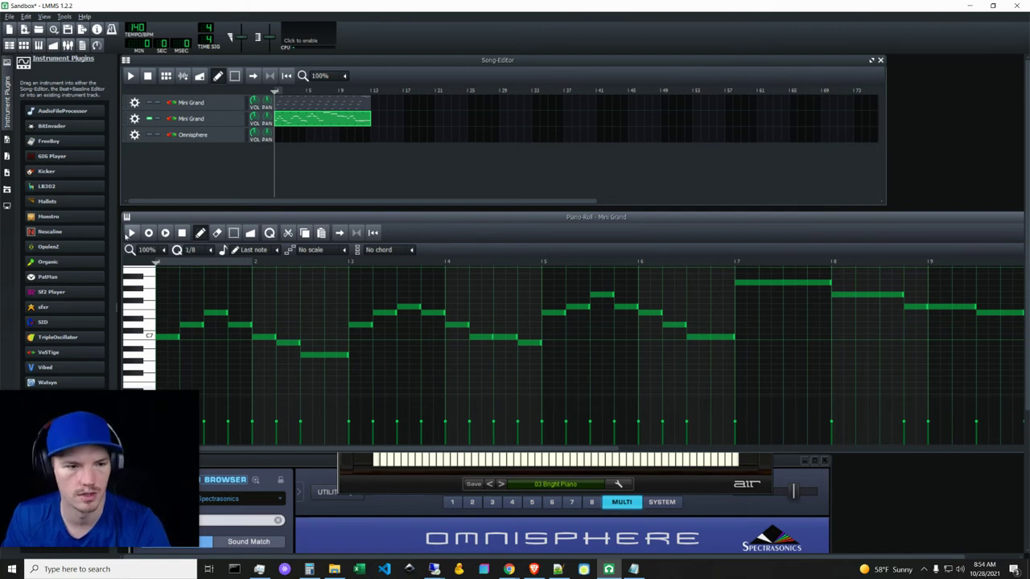
{"action": "left_click", "coordinate": [132, 233]}
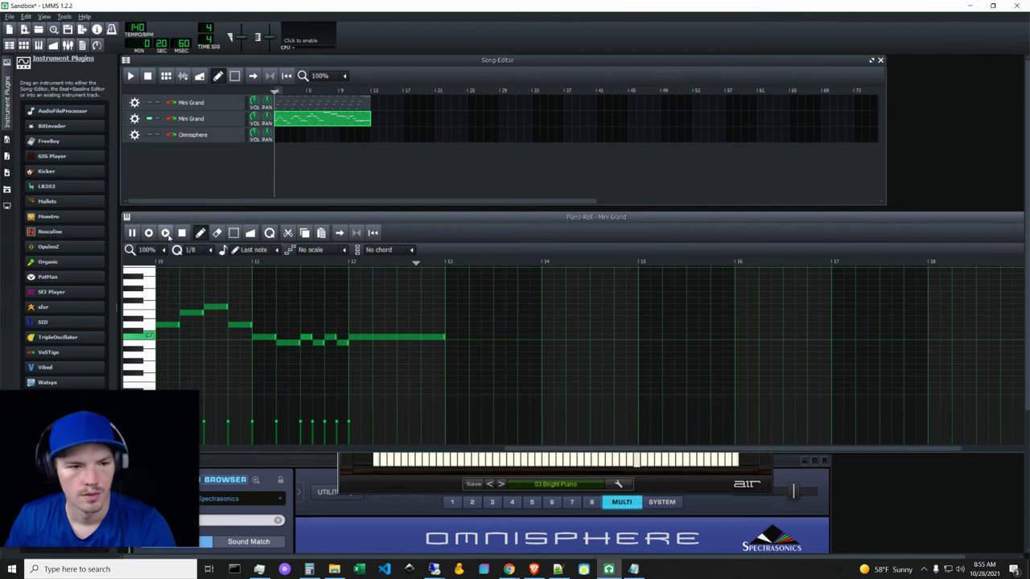
{"action": "left_click", "coordinate": [182, 233]}
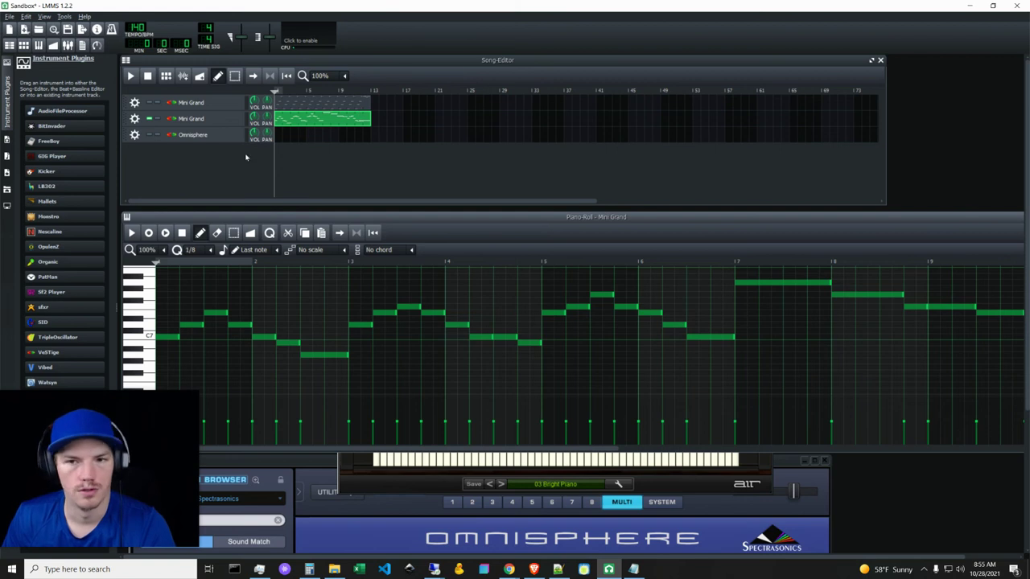
Step: Minimize LMMS and play, then pause, the ABPL demo track on the plugin page
{"action": "left_click", "coordinate": [970, 6]}
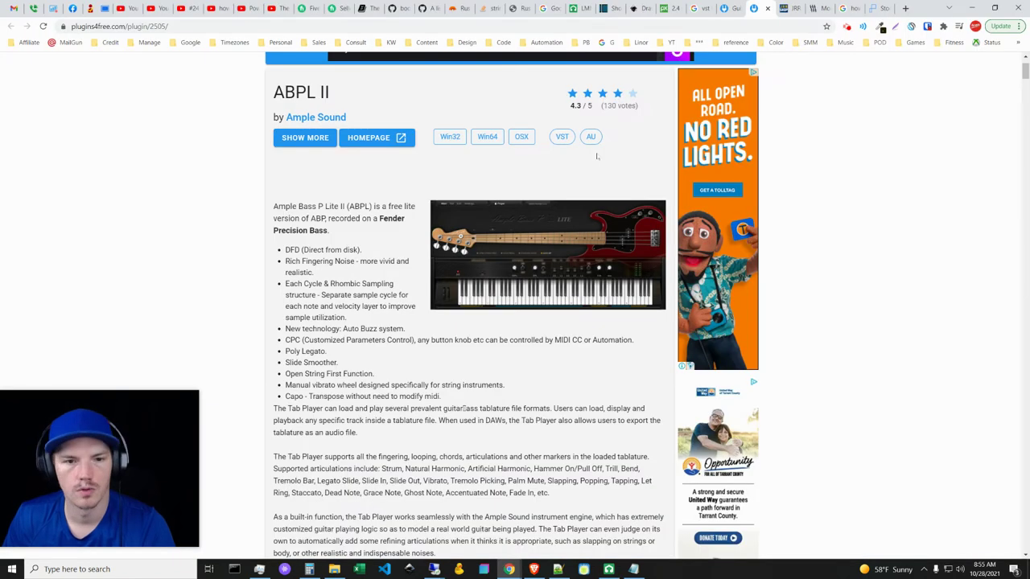
{"action": "scroll", "coordinate": [576, 116], "scroll_direction": "up", "scroll_amount": 1}
{"action": "scroll", "coordinate": [490, 375], "scroll_direction": "down", "scroll_amount": 6}
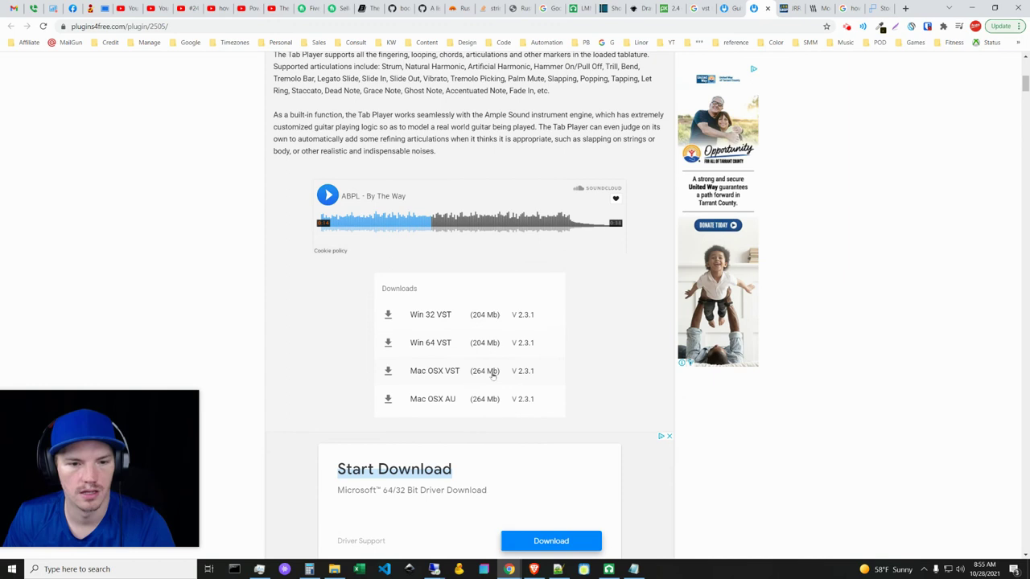
{"action": "scroll", "coordinate": [491, 373], "scroll_direction": "down", "scroll_amount": 1}
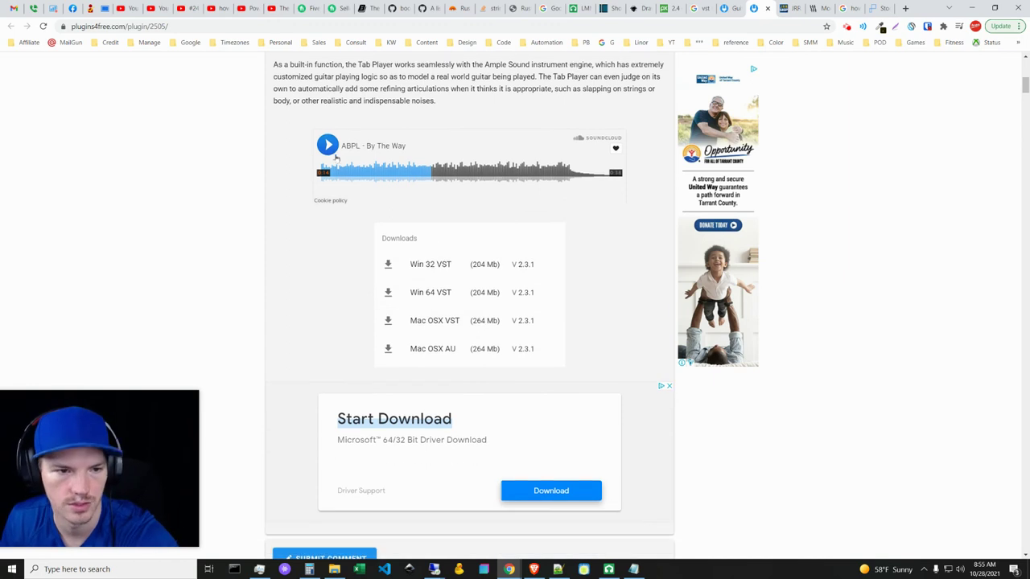
{"action": "left_click", "coordinate": [328, 148]}
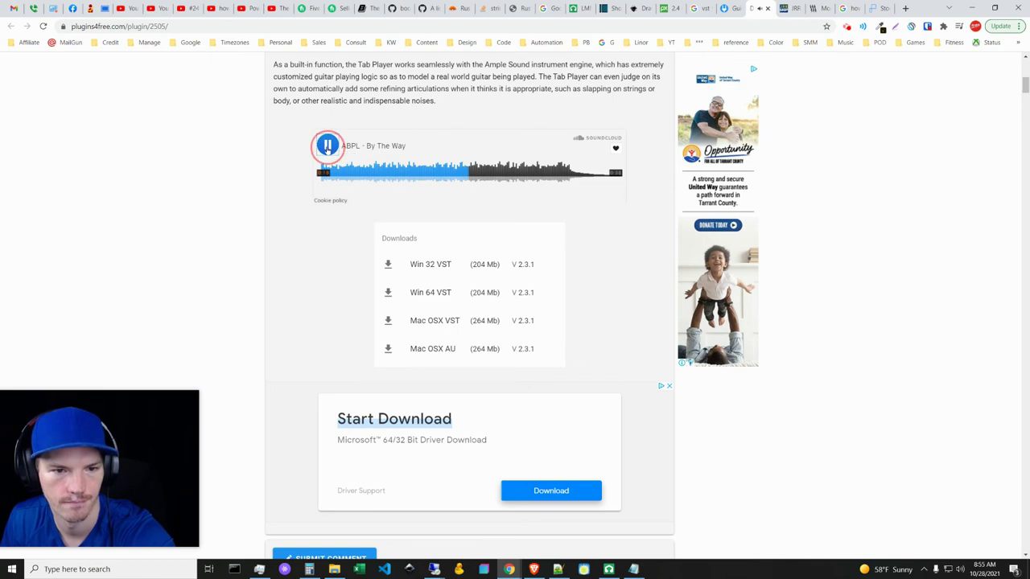
{"action": "left_click", "coordinate": [327, 148]}
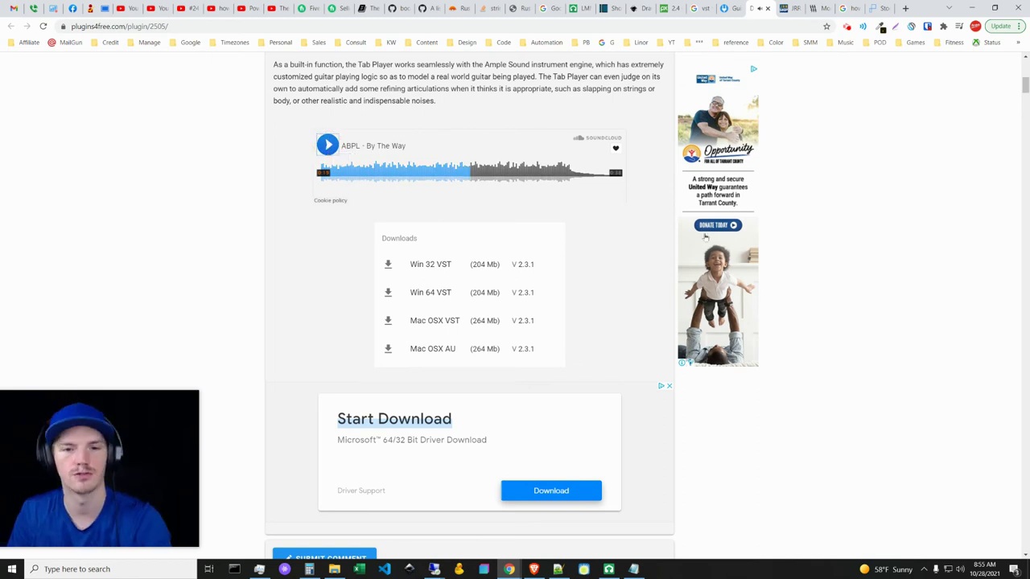
Step: Briefly bring LMMS back, then minimize it again and scroll the ABPL II page
{"action": "scroll", "coordinate": [644, 311], "scroll_direction": "up", "scroll_amount": 4}
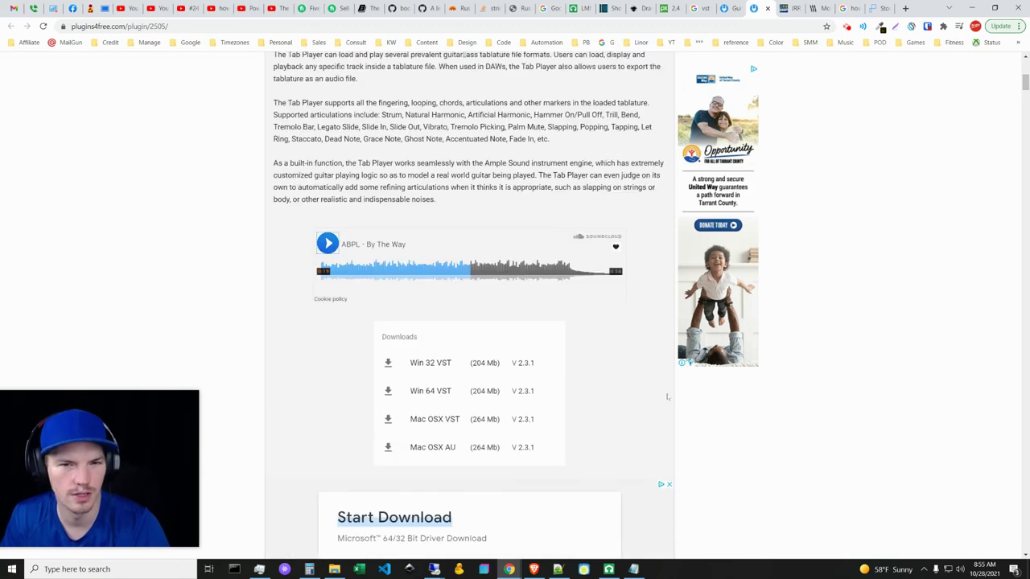
{"action": "scroll", "coordinate": [657, 451], "scroll_direction": "up", "scroll_amount": 1}
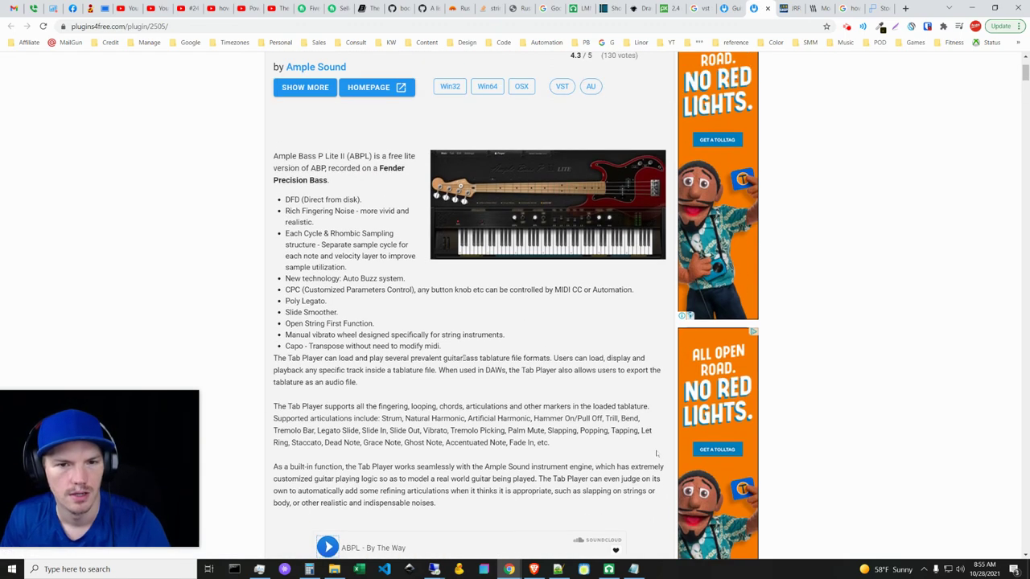
{"action": "scroll", "coordinate": [652, 453], "scroll_direction": "down", "scroll_amount": 1}
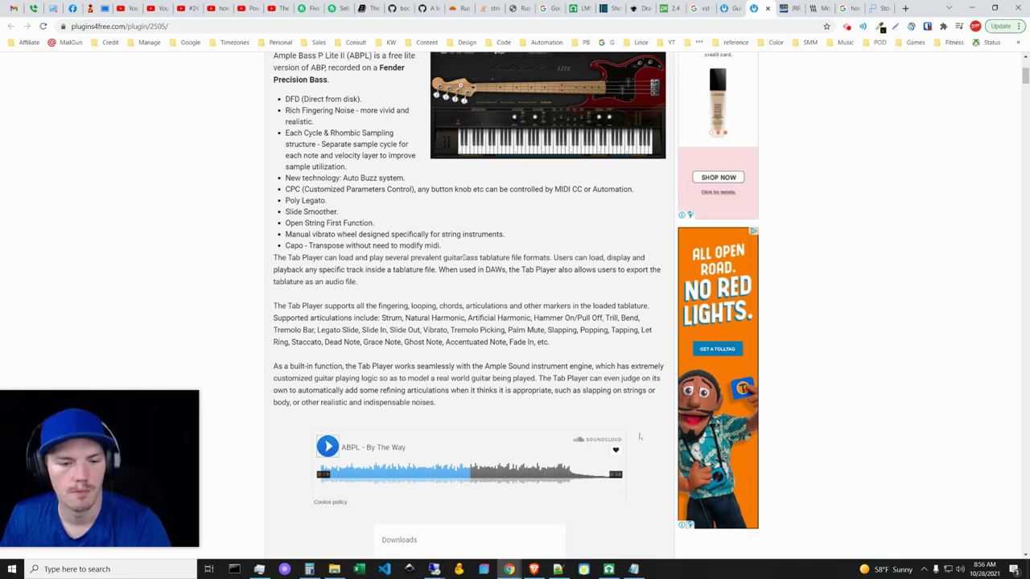
{"action": "mouse_move", "coordinate": [609, 570]}
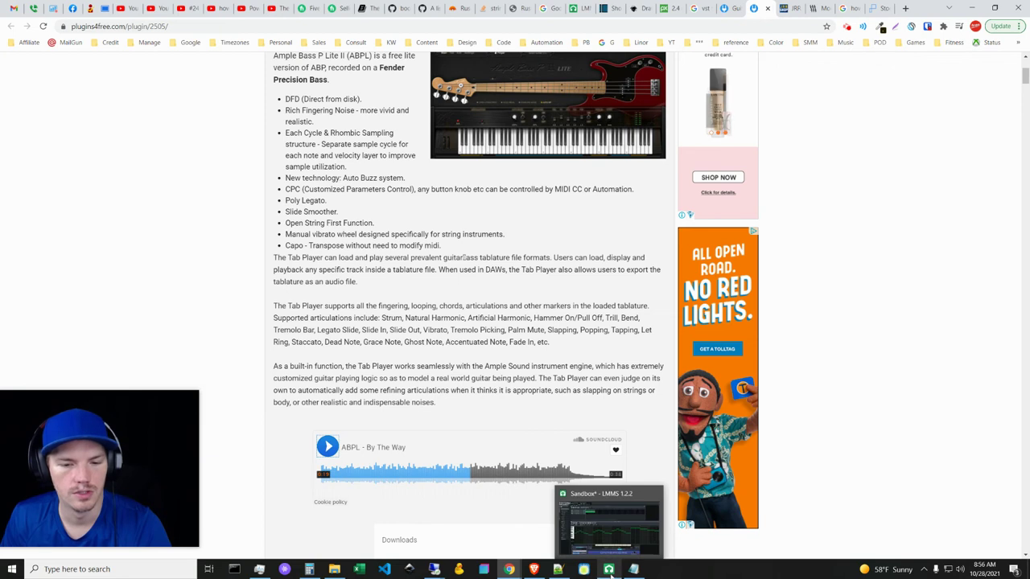
{"action": "left_click", "coordinate": [609, 569]}
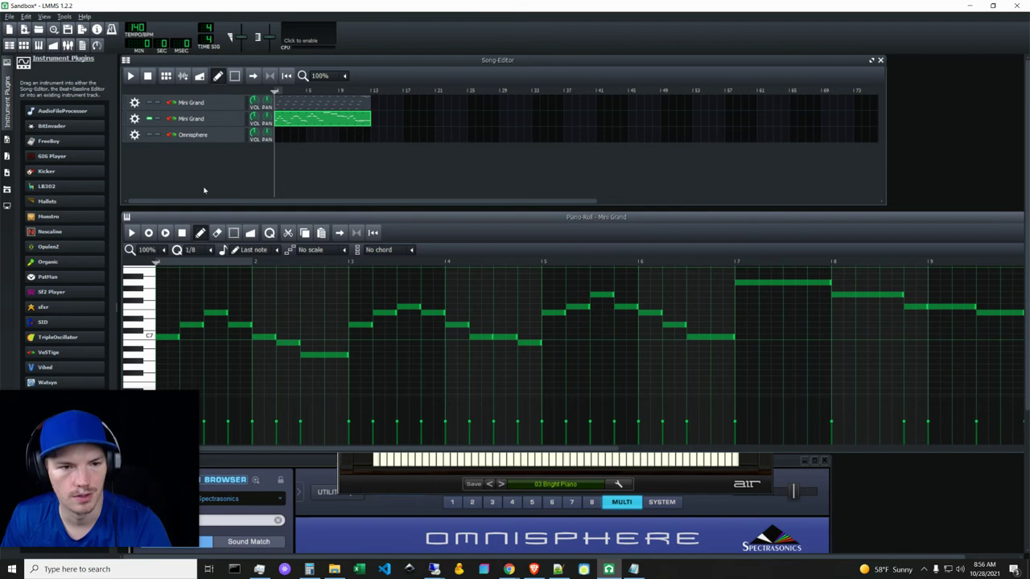
{"action": "left_click", "coordinate": [969, 6]}
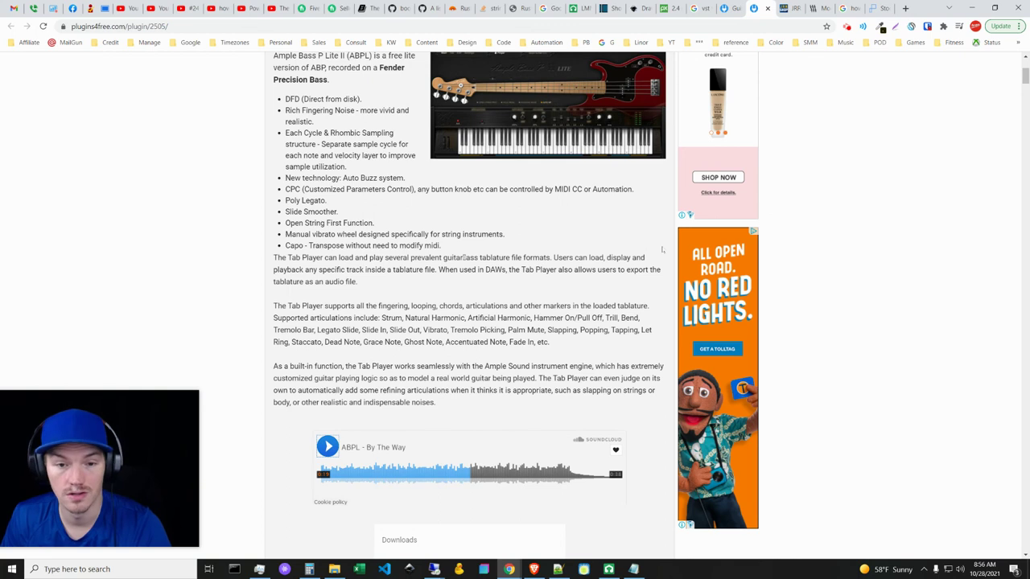
{"action": "scroll", "coordinate": [662, 250], "scroll_direction": "up", "scroll_amount": 2}
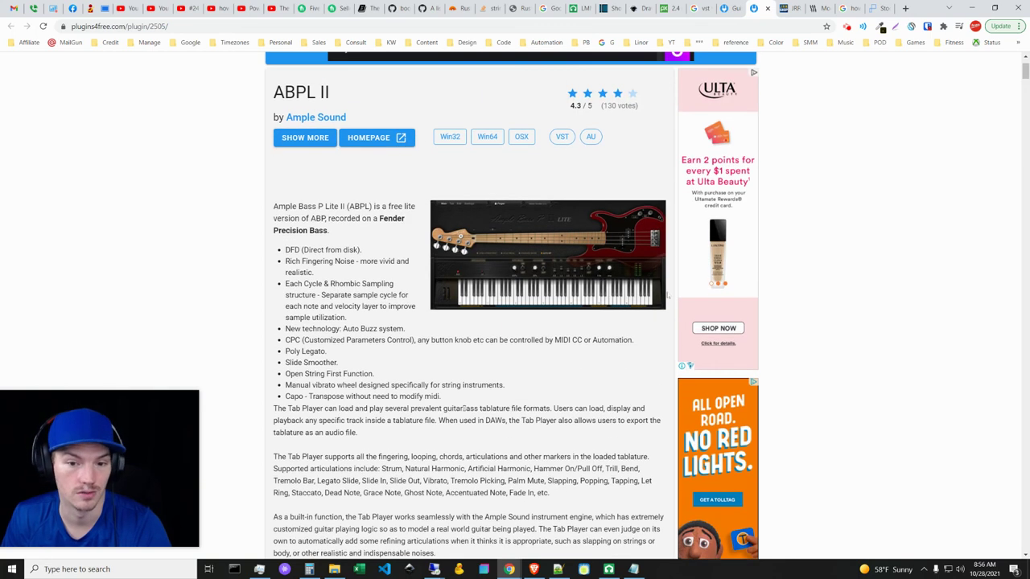
{"action": "scroll", "coordinate": [666, 306], "scroll_direction": "down", "scroll_amount": 4}
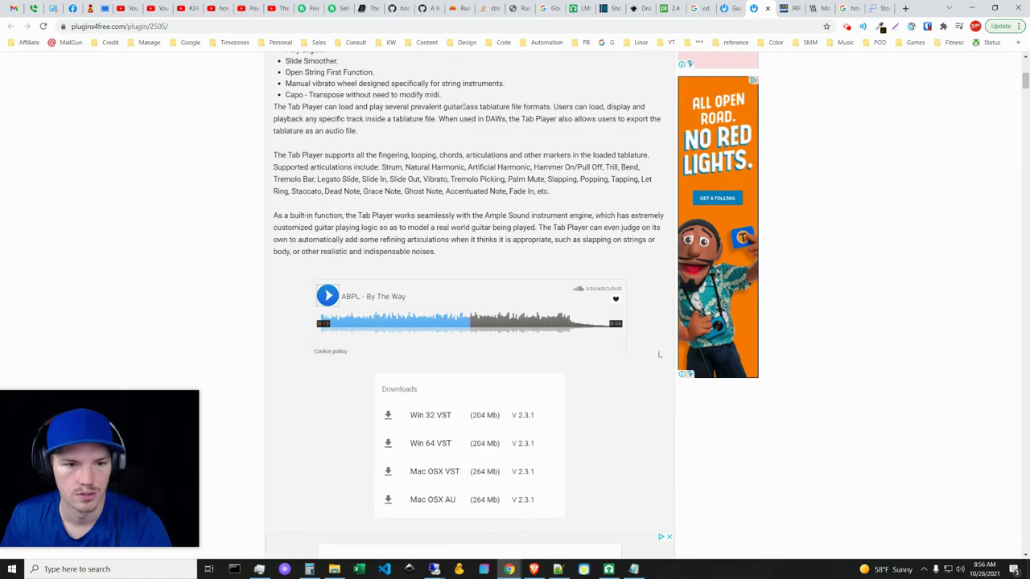
{"action": "scroll", "coordinate": [659, 354], "scroll_direction": "up", "scroll_amount": 4}
{"action": "scroll", "coordinate": [643, 454], "scroll_direction": "down", "scroll_amount": 1}
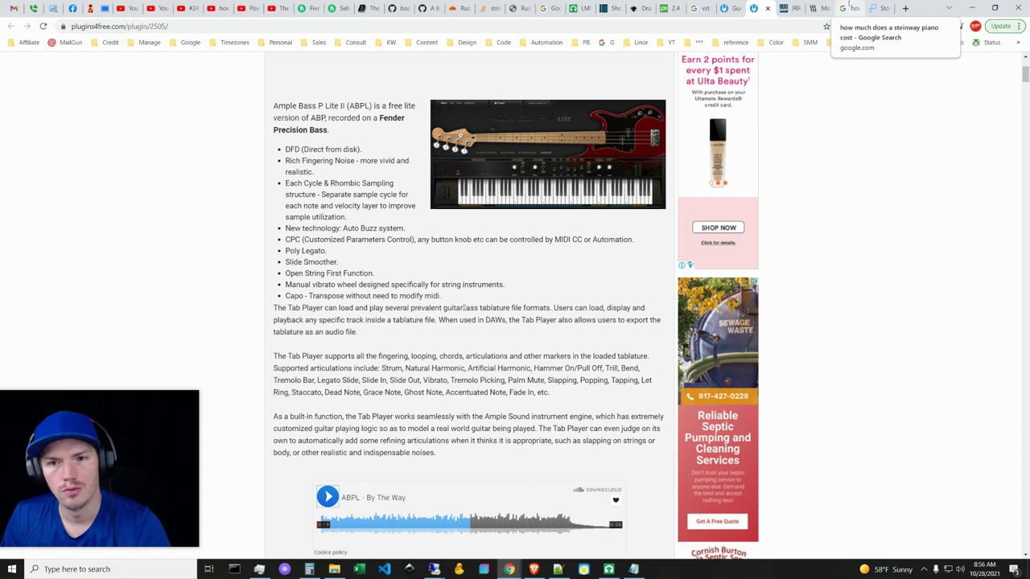
Step: Scroll through the Steinway piano price results showing the $70,000–$150,000 answer
{"action": "left_click", "coordinate": [848, 6]}
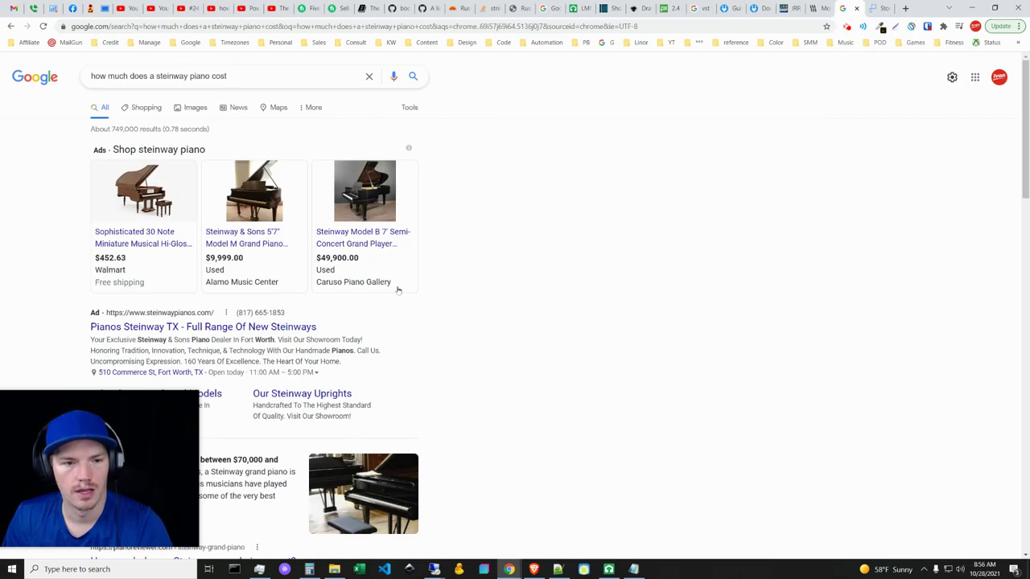
{"action": "scroll", "coordinate": [531, 387], "scroll_direction": "down", "scroll_amount": 2}
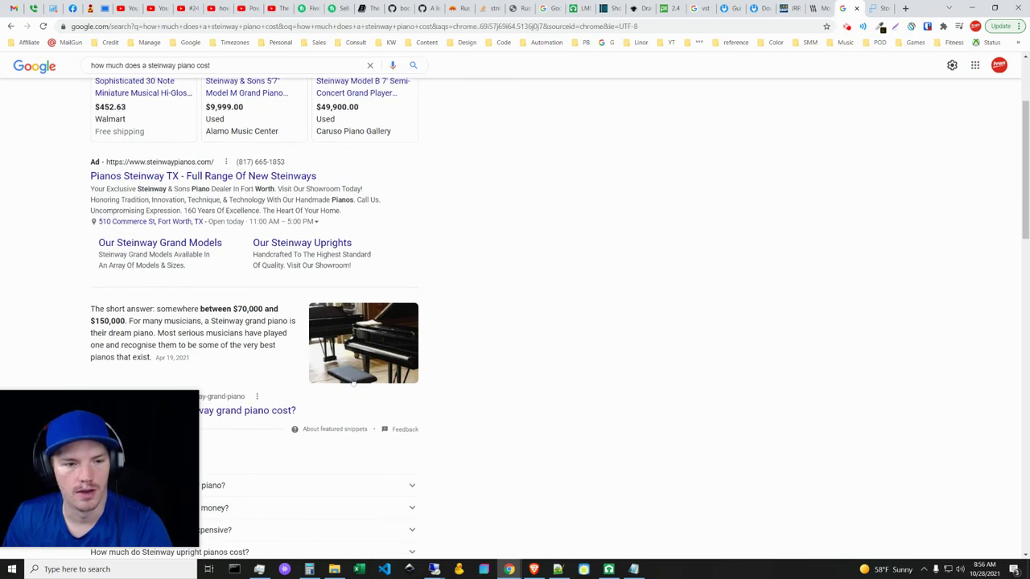
{"action": "scroll", "coordinate": [353, 382], "scroll_direction": "down", "scroll_amount": 1}
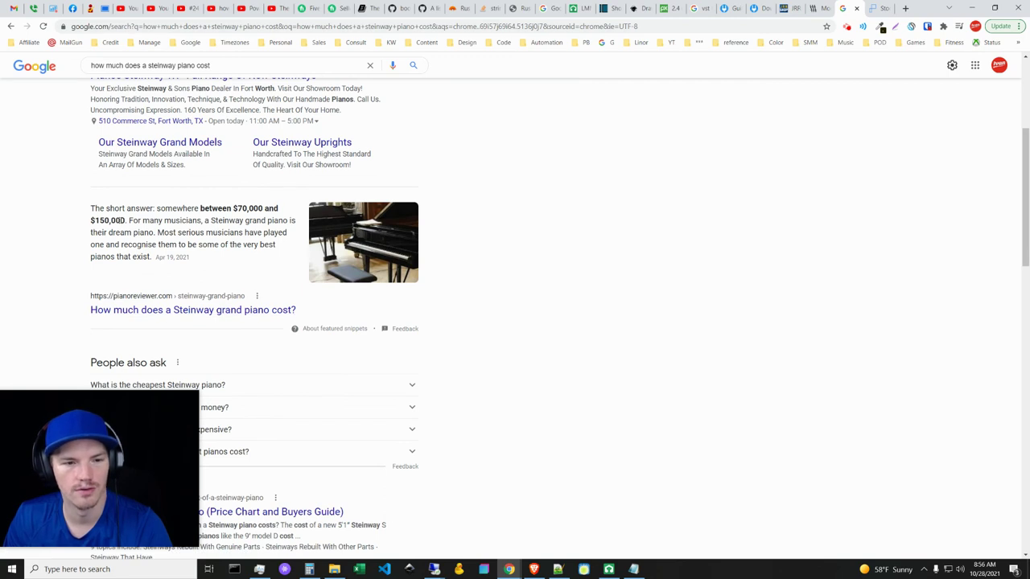
{"action": "scroll", "coordinate": [395, 269], "scroll_direction": "up", "scroll_amount": 3}
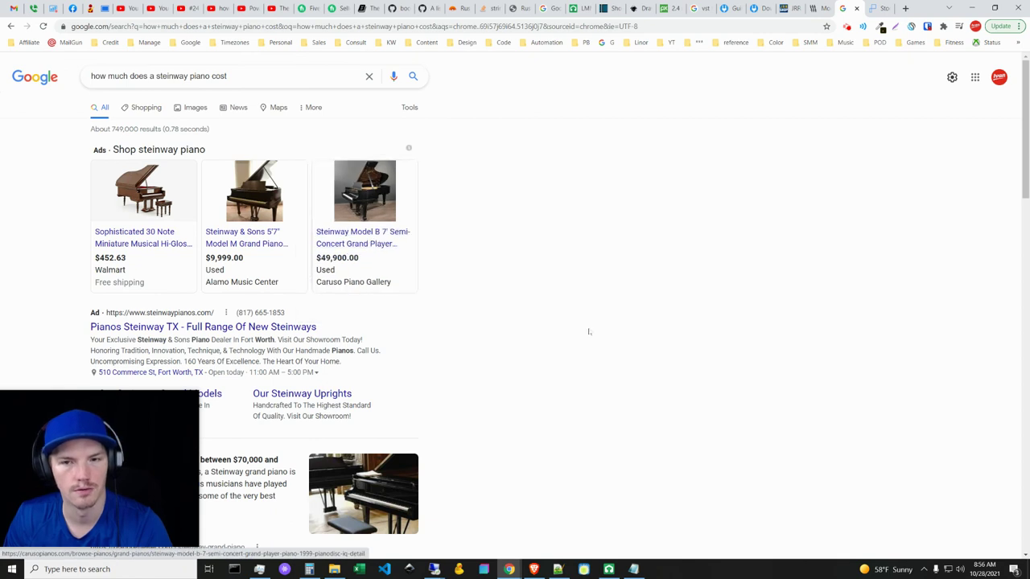
{"action": "scroll", "coordinate": [589, 332], "scroll_direction": "down", "scroll_amount": 2}
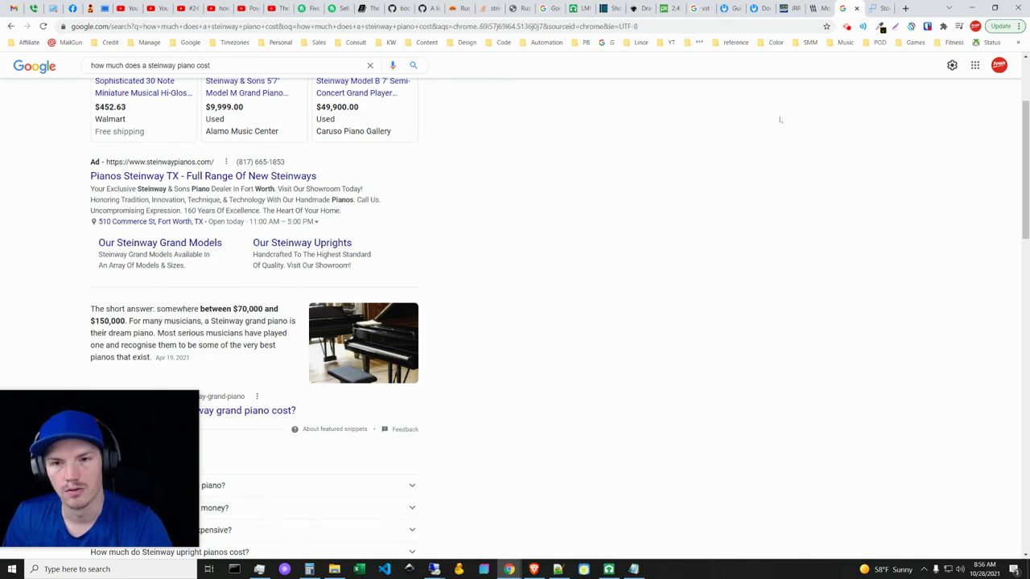
Step: From the Modartt Harp page, open the Pianoteq instrument list in a new tab
{"action": "left_click", "coordinate": [819, 8]}
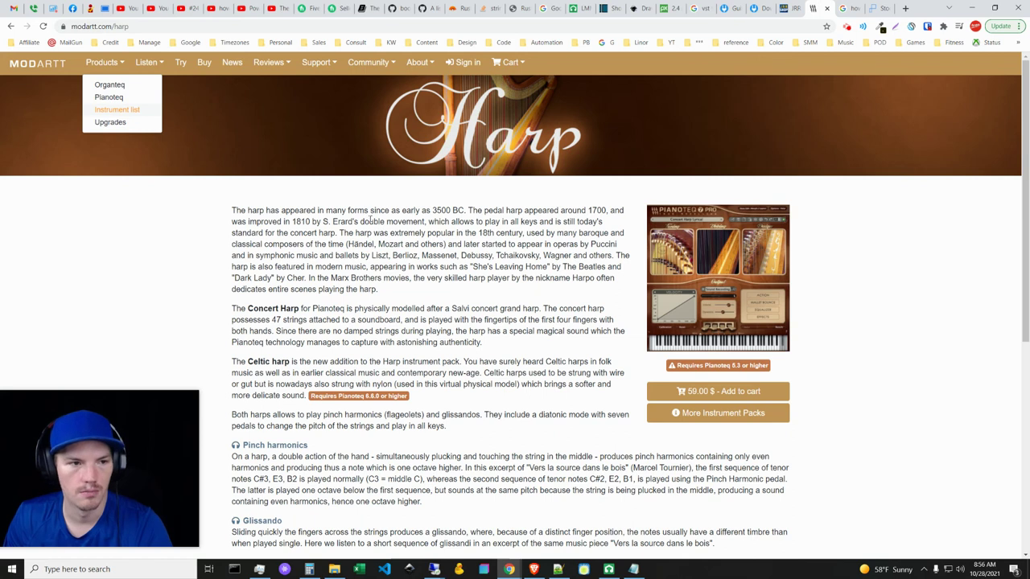
{"action": "middle_click", "coordinate": [117, 109]}
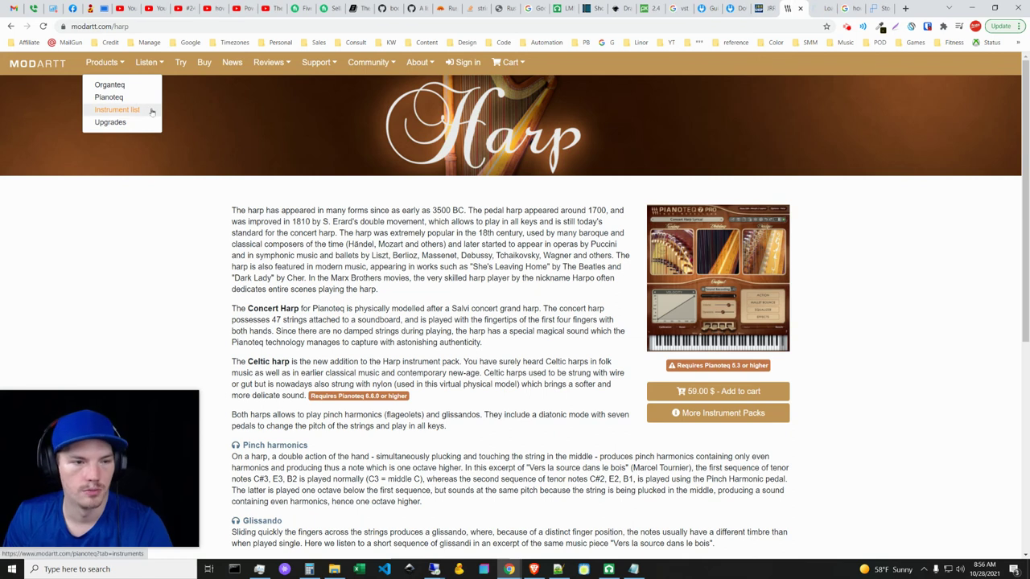
{"action": "key", "text": "ctrl+Tab"}
{"action": "scroll", "coordinate": [451, 314], "scroll_direction": "down", "scroll_amount": 3}
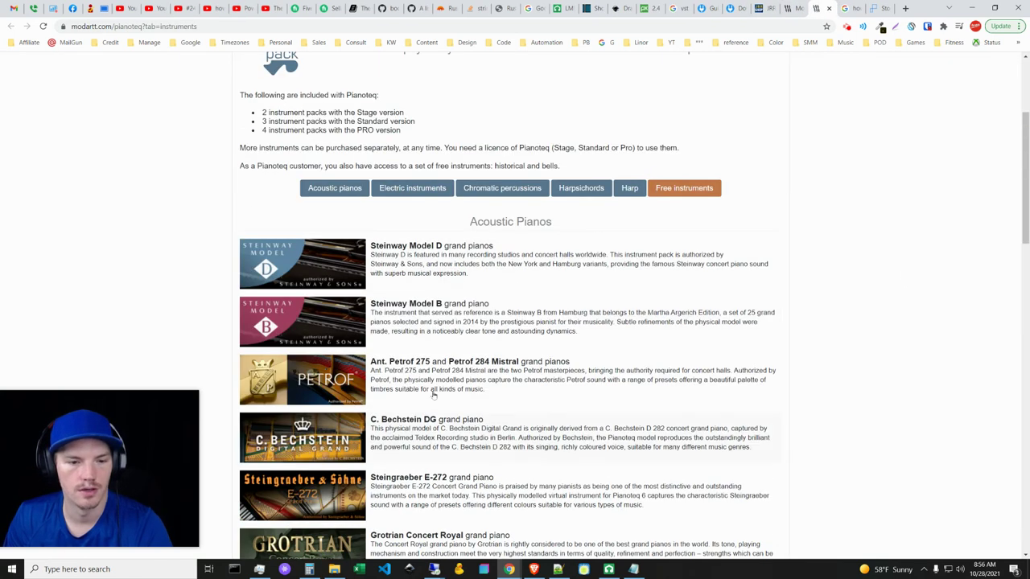
Step: Open the Steinway Model B page (59.00 $) and scroll down to its demo recordings
{"action": "left_click", "coordinate": [386, 319]}
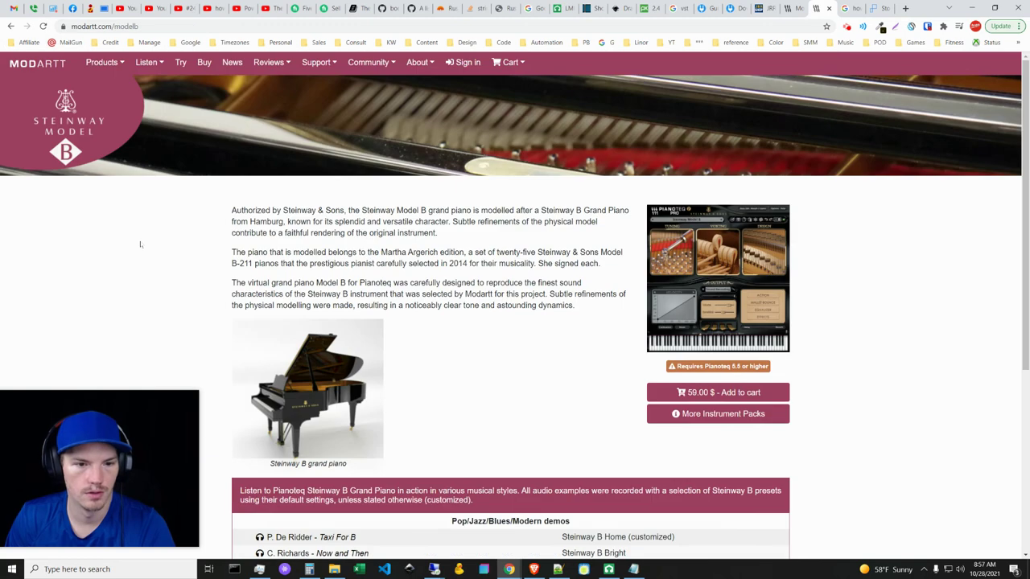
{"action": "scroll", "coordinate": [808, 415], "scroll_direction": "down", "scroll_amount": 1}
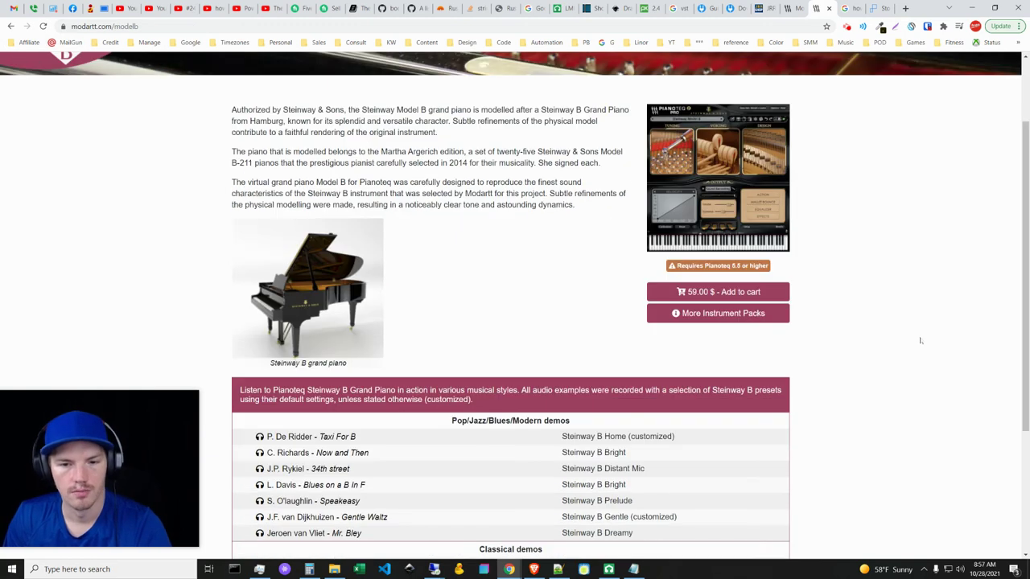
{"action": "scroll", "coordinate": [813, 336], "scroll_direction": "up", "scroll_amount": 1}
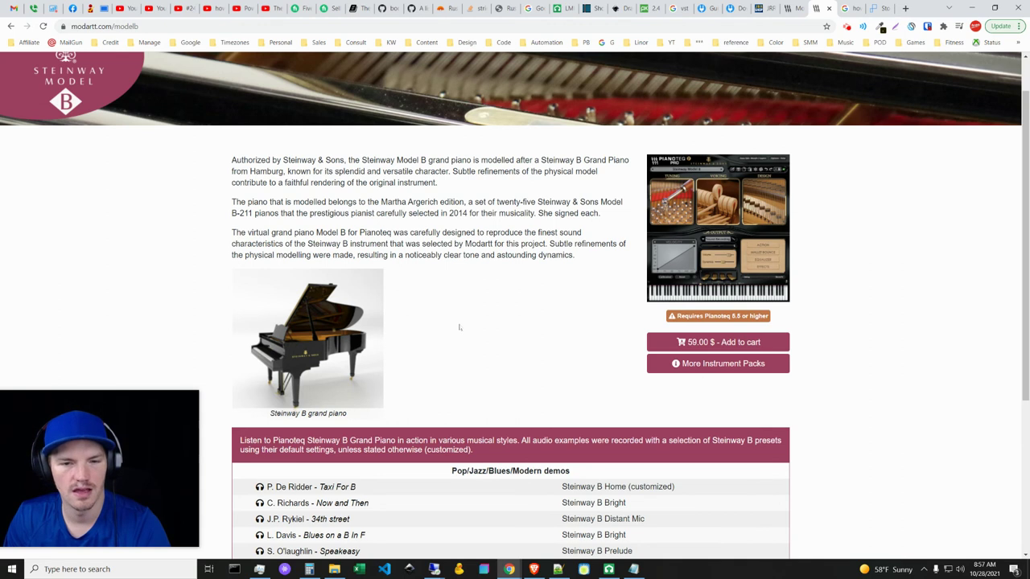
{"action": "scroll", "coordinate": [322, 352], "scroll_direction": "down", "scroll_amount": 1}
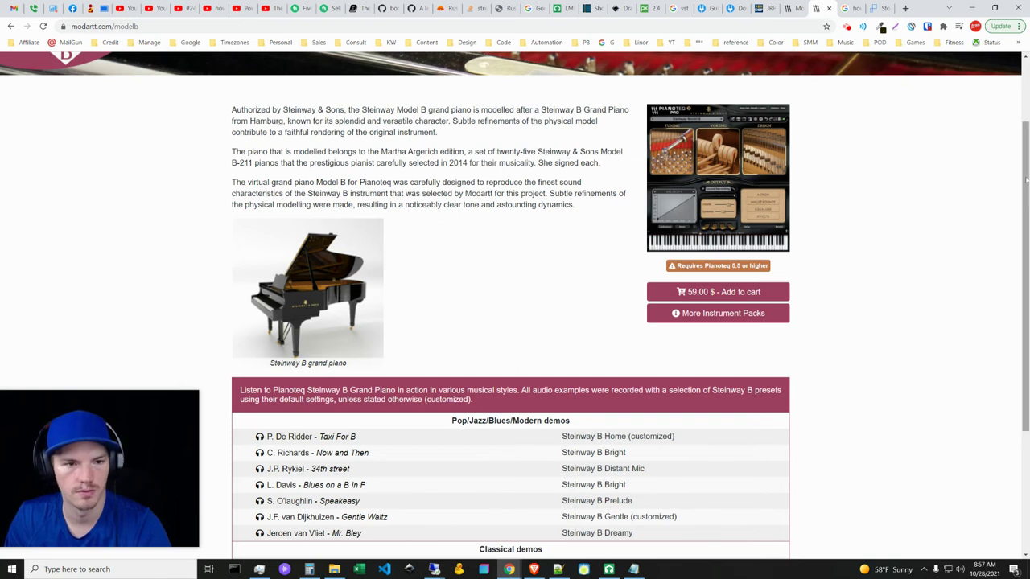
{"action": "scroll", "coordinate": [1026, 180], "scroll_direction": "down", "scroll_amount": 3}
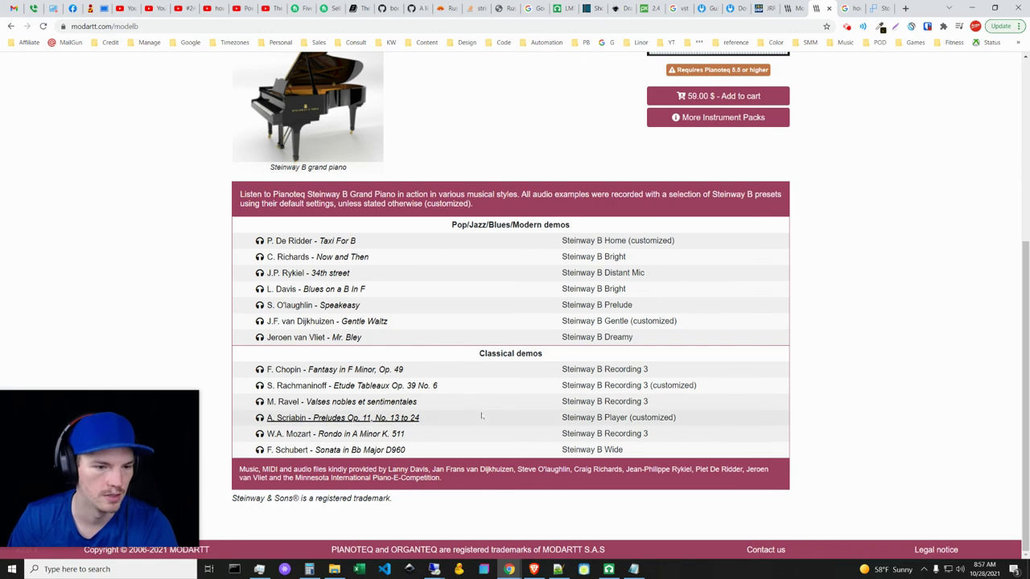
Step: Play the Mozart Rondo demo, pause it at 0:11, then scroll to the Harp page's recordings
{"action": "left_click", "coordinate": [412, 436]}
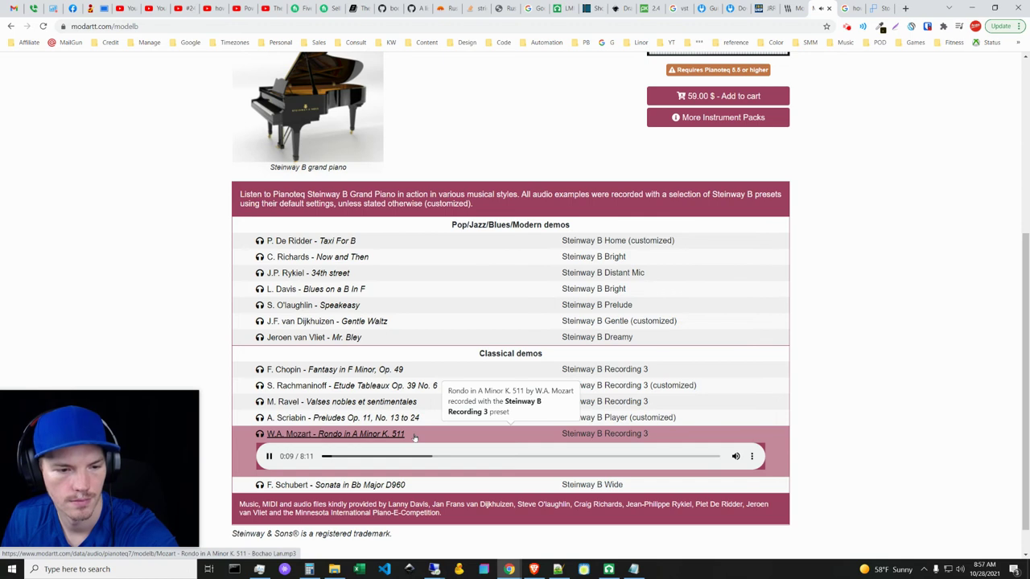
{"action": "left_click", "coordinate": [270, 456]}
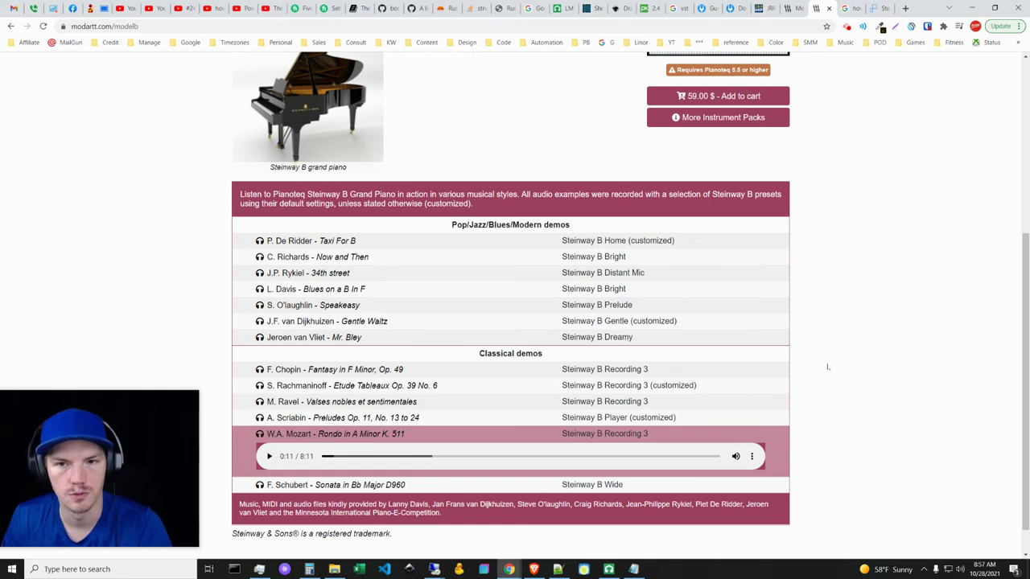
{"action": "left_click_drag", "start_coordinate": [1024, 287], "coordinate": [989, 213]}
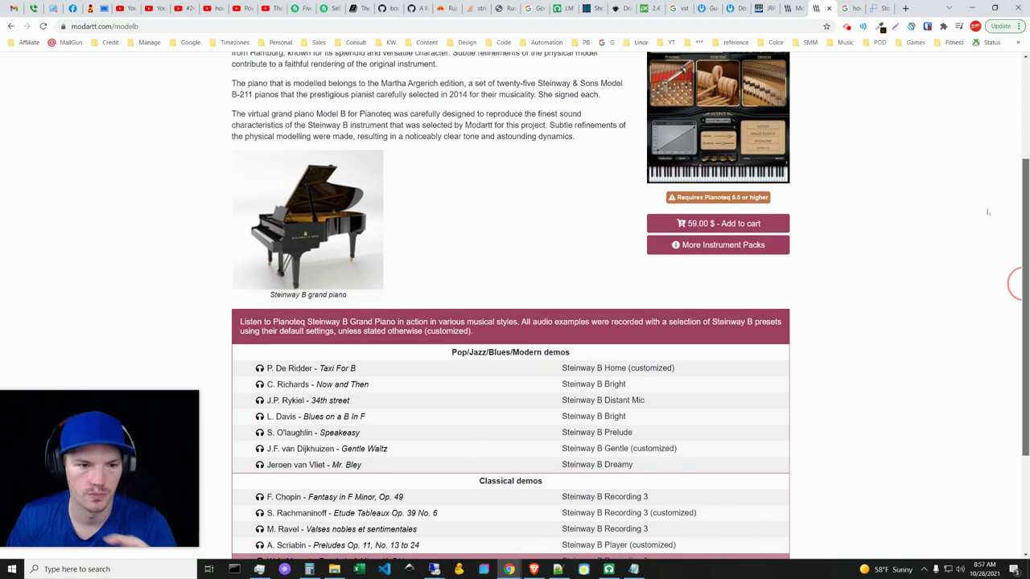
{"action": "scroll", "coordinate": [886, 145], "scroll_direction": "up", "scroll_amount": 2}
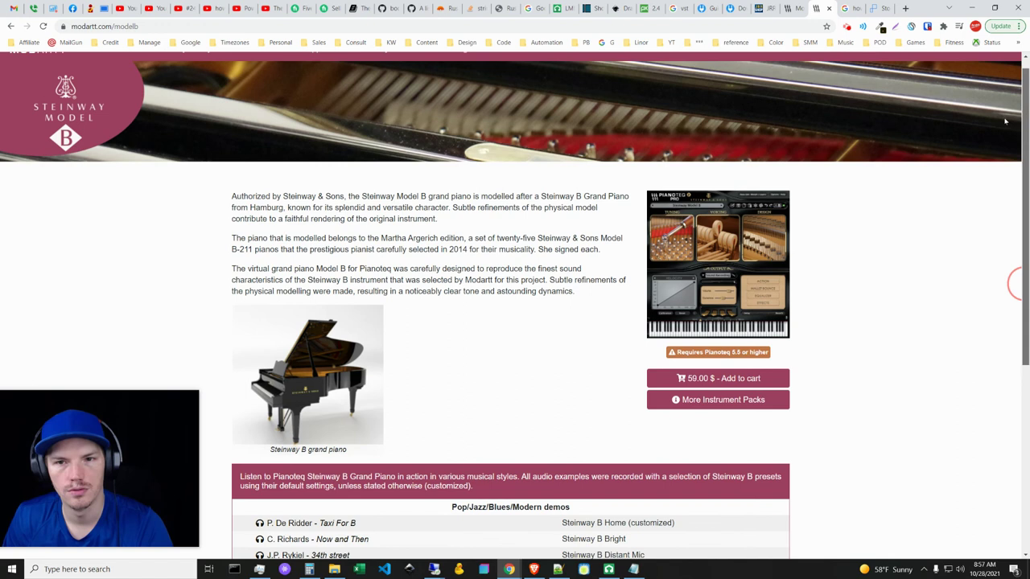
{"action": "left_click", "coordinate": [793, 8]}
{"action": "scroll", "coordinate": [797, 478], "scroll_direction": "down", "scroll_amount": 5}
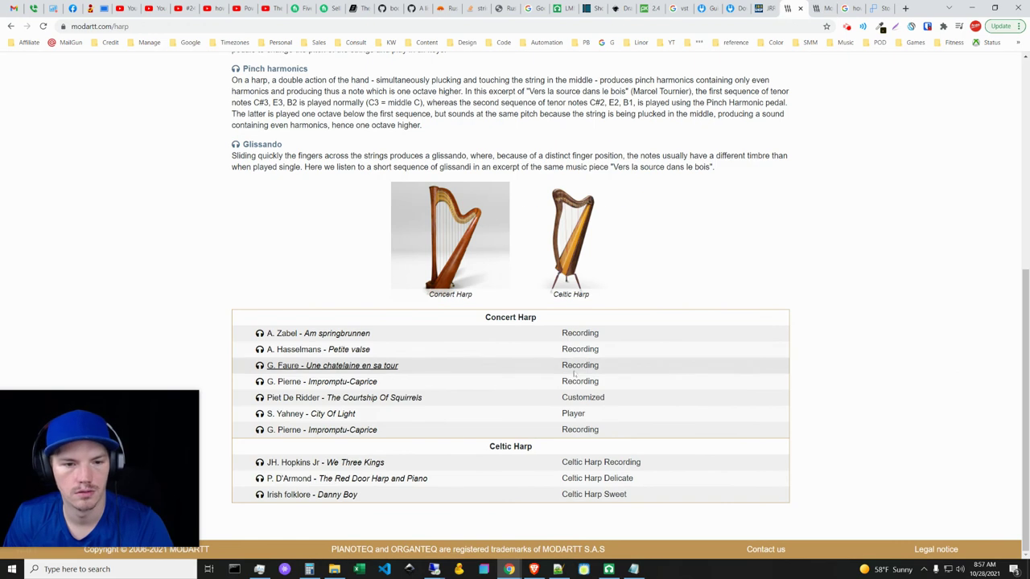
Step: Play the 'We Three Kings' Celtic Harp demo and scroll the Harp page while it plays
{"action": "left_click", "coordinate": [412, 465]}
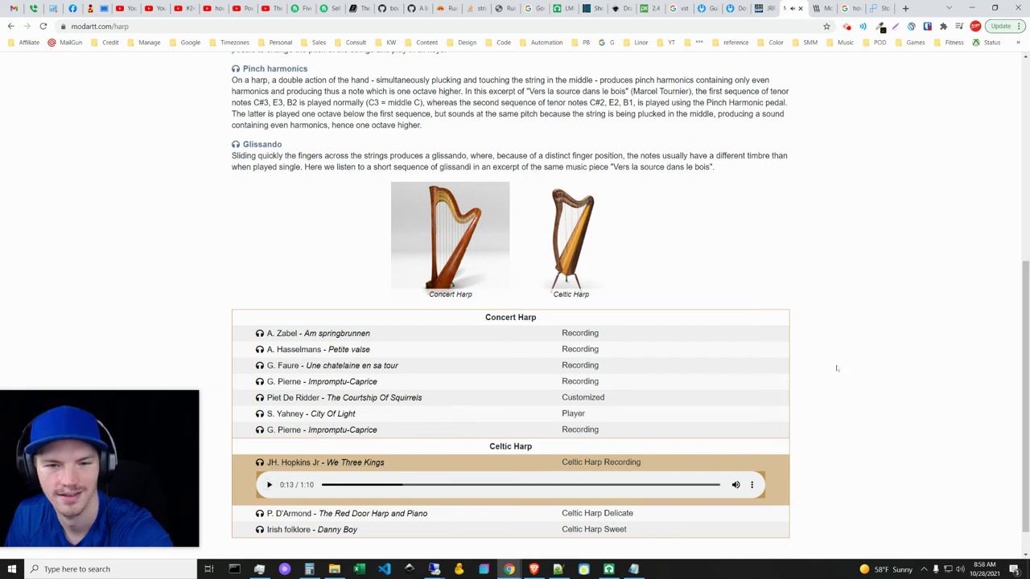
{"action": "scroll", "coordinate": [820, 395], "scroll_direction": "up", "scroll_amount": 4}
{"action": "scroll", "coordinate": [835, 418], "scroll_direction": "down", "scroll_amount": 4}
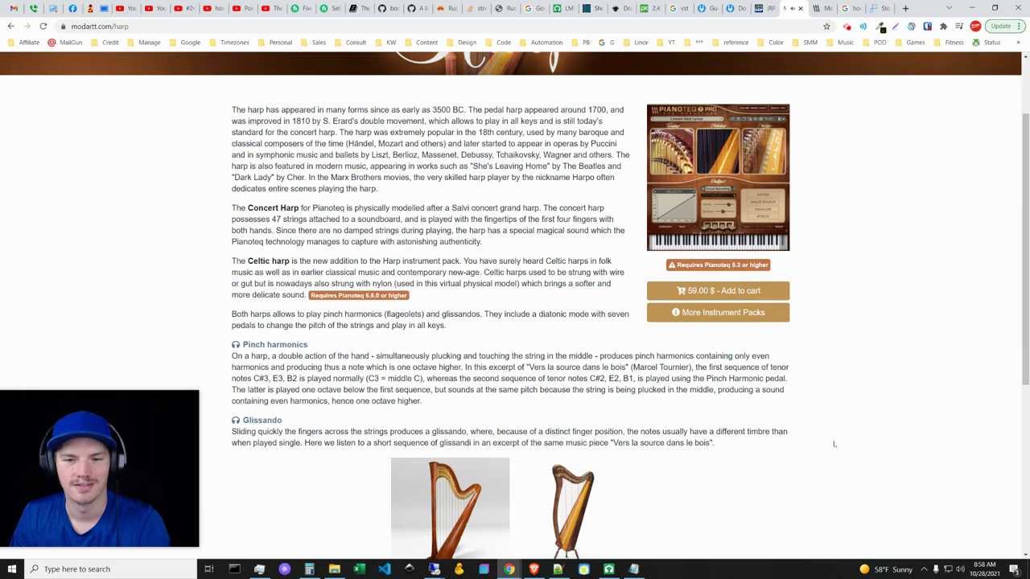
{"action": "scroll", "coordinate": [845, 386], "scroll_direction": "up", "scroll_amount": 5}
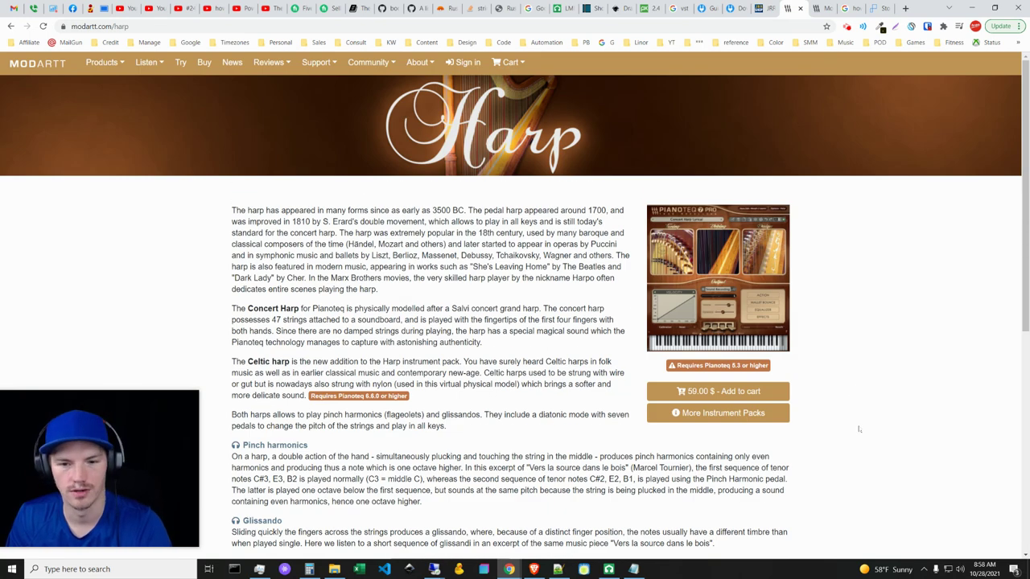
{"action": "scroll", "coordinate": [859, 429], "scroll_direction": "down", "scroll_amount": 4}
{"action": "scroll", "coordinate": [846, 413], "scroll_direction": "up", "scroll_amount": 4}
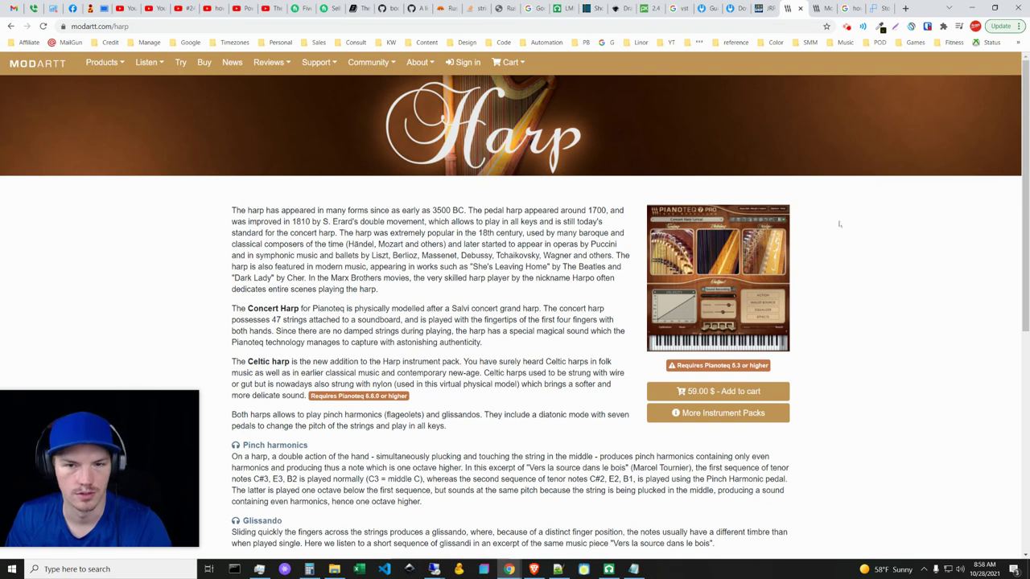
{"action": "left_click", "coordinate": [763, 8]}
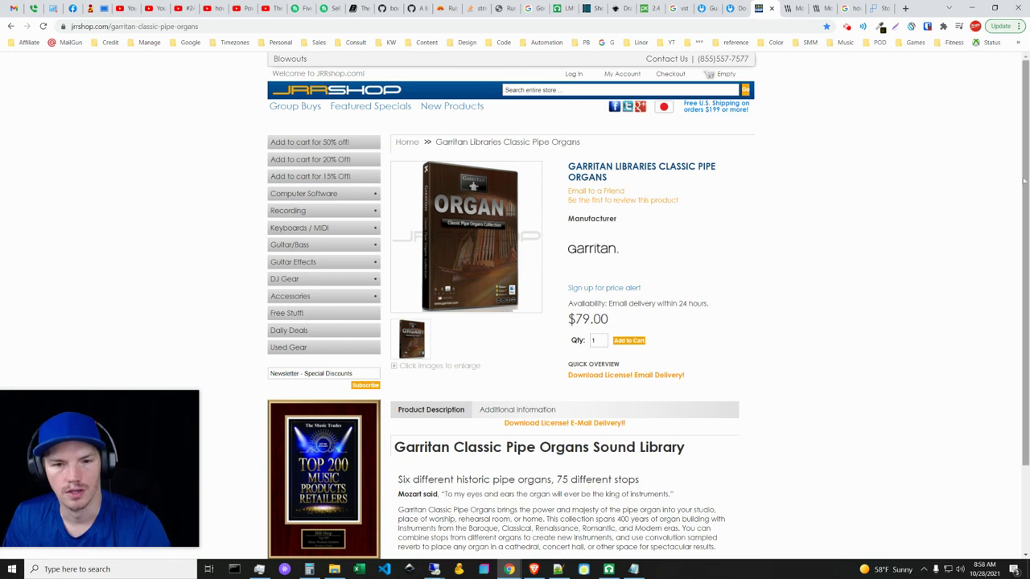
Step: Scroll the $79.00 Garritan Classic Pipe Organs page, then return to the LMMS project
{"action": "scroll", "coordinate": [986, 186], "scroll_direction": "down", "scroll_amount": 3}
{"action": "scroll", "coordinate": [992, 351], "scroll_direction": "up", "scroll_amount": 3}
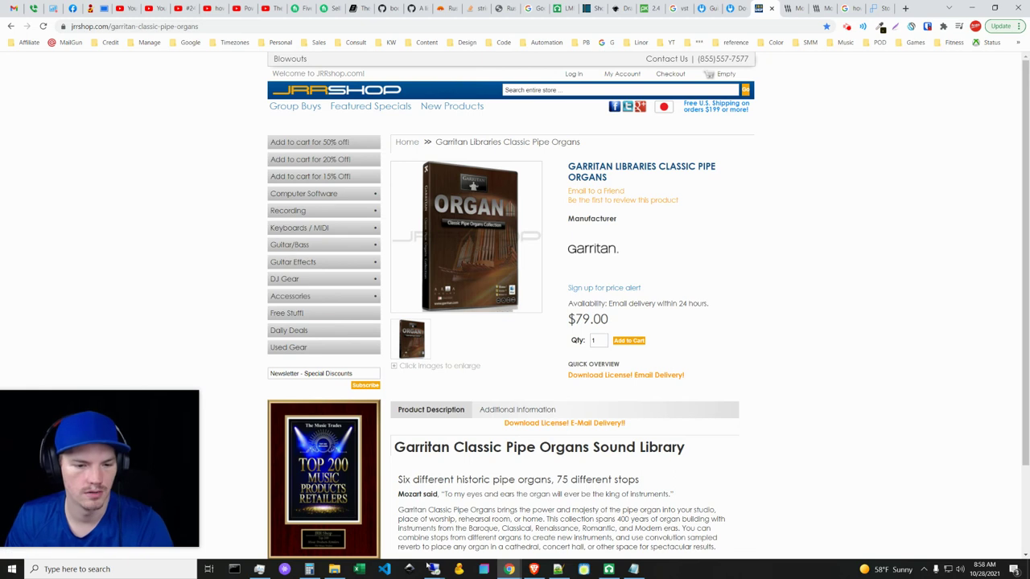
{"action": "mouse_move", "coordinate": [434, 570]}
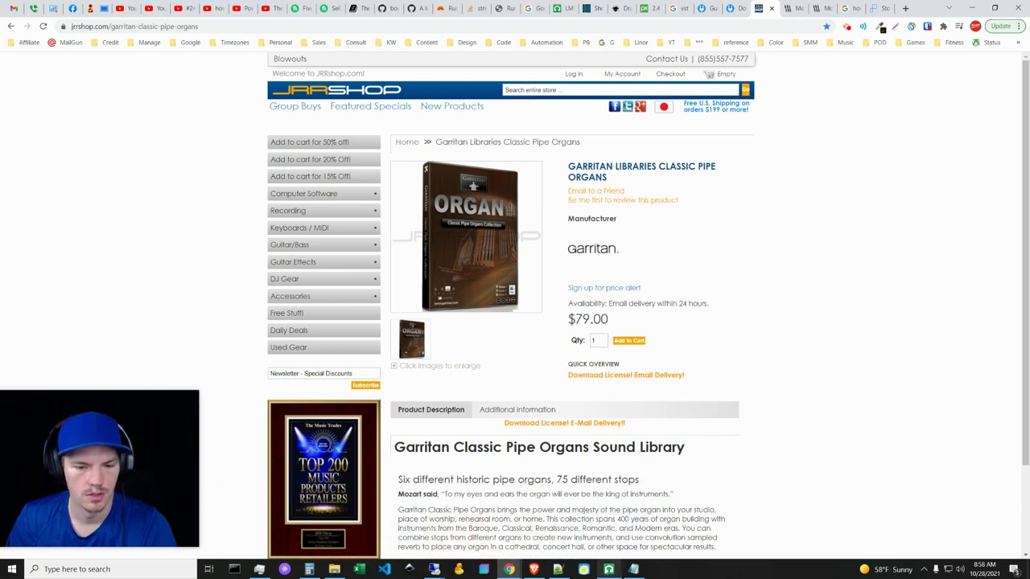
{"action": "left_click", "coordinate": [609, 569]}
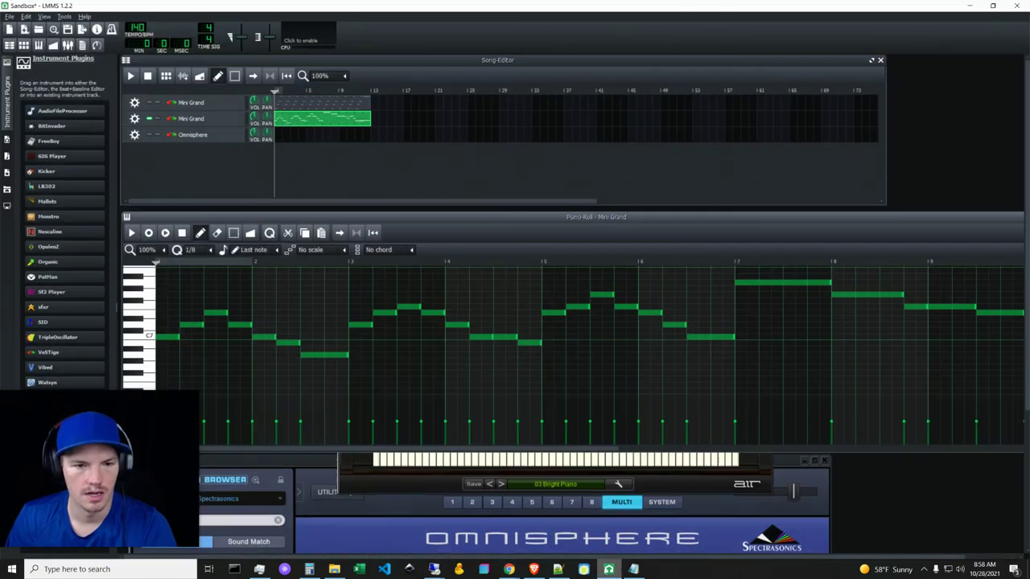
Step: Add a new VeSTige instrument track to the song and open its settings
{"action": "left_click", "coordinate": [207, 121]}
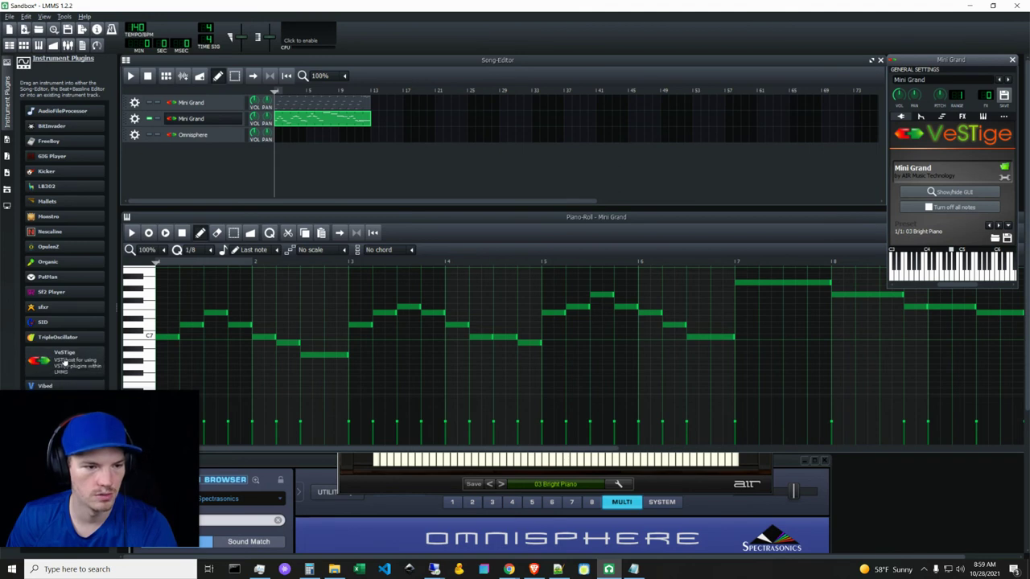
{"action": "left_click_drag", "start_coordinate": [65, 364], "coordinate": [193, 175]}
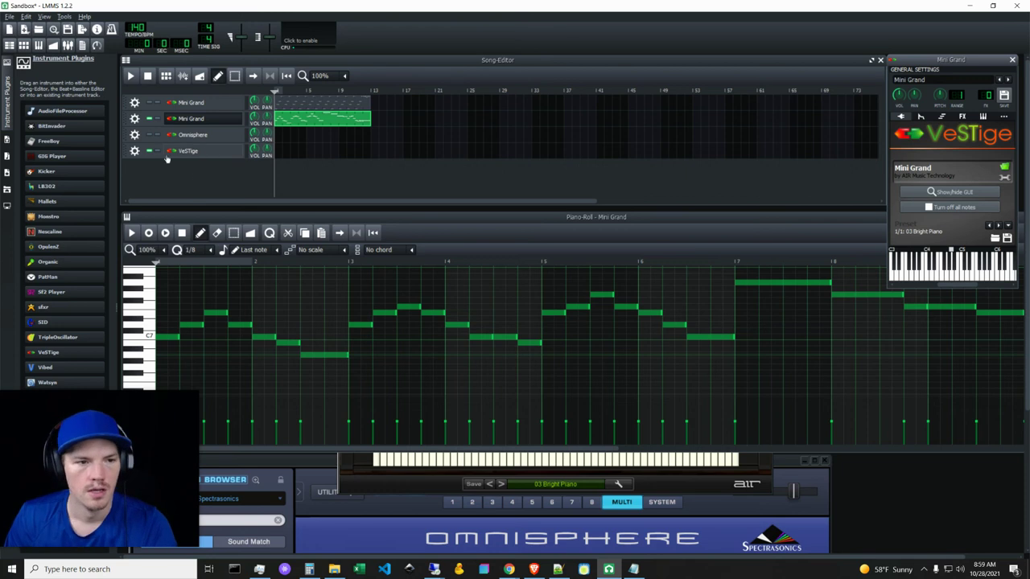
{"action": "left_click", "coordinate": [198, 155]}
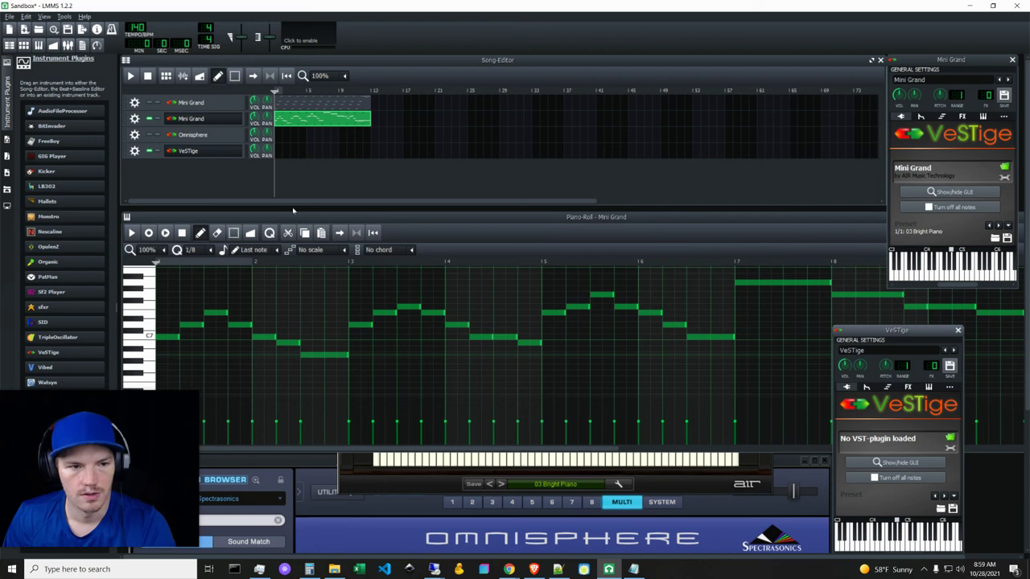
Step: Load the Air\MiniGrand_x64.dll plugin into the VeSTige track, then close its window
{"action": "left_click_drag", "start_coordinate": [910, 331], "coordinate": [749, 139]}
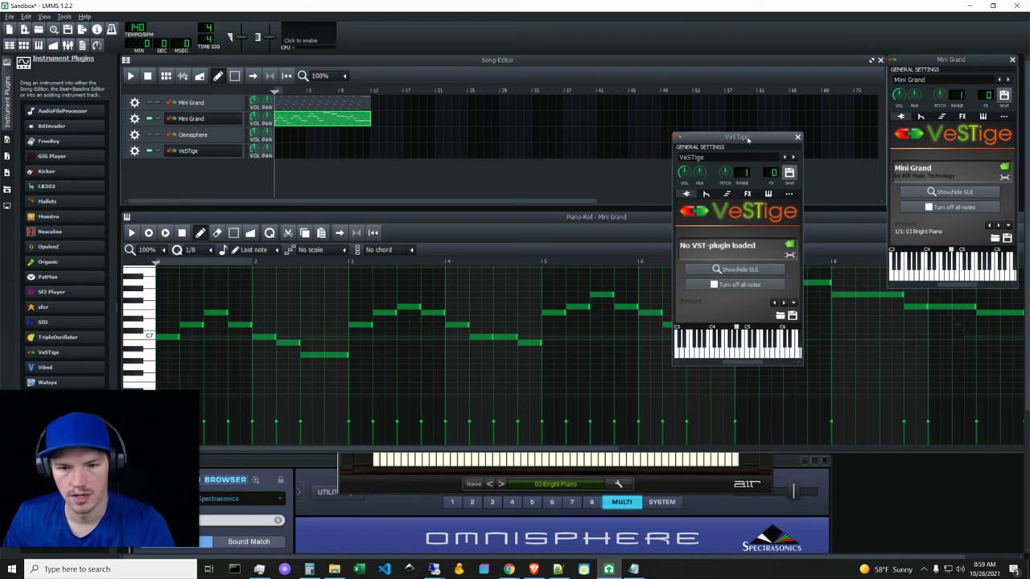
{"action": "left_click", "coordinate": [790, 246]}
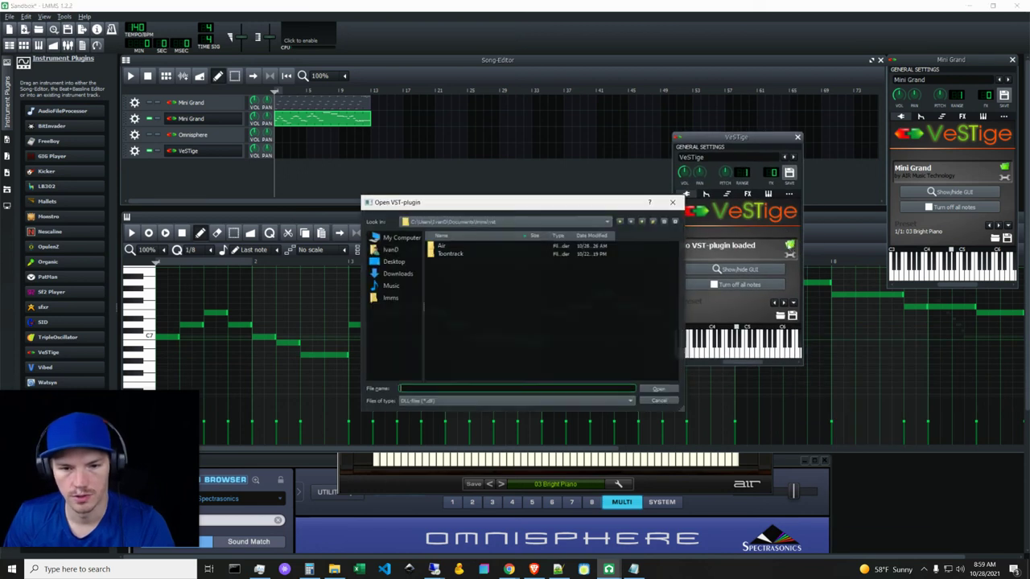
{"action": "double_click", "coordinate": [442, 246]}
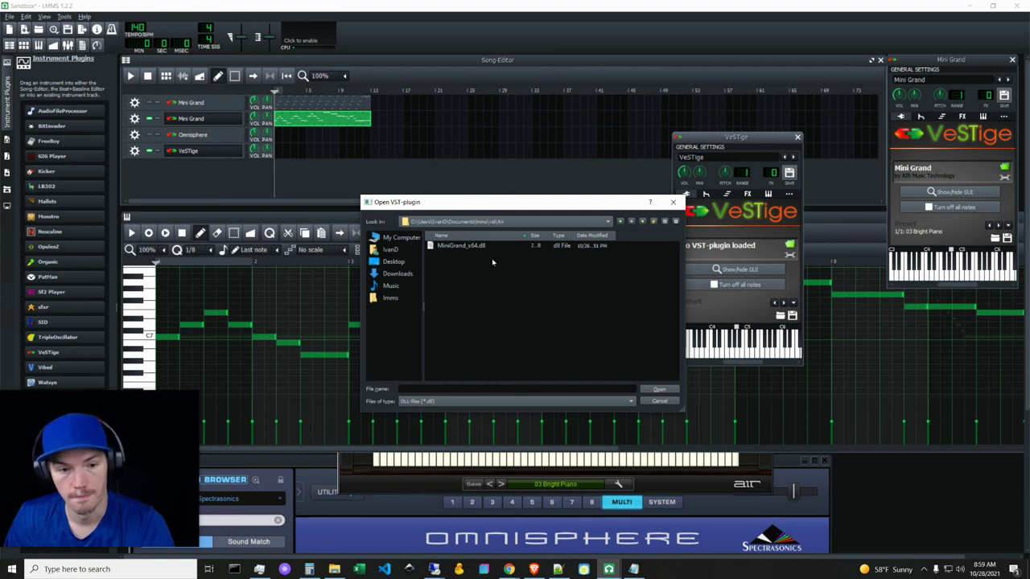
{"action": "left_click", "coordinate": [476, 246]}
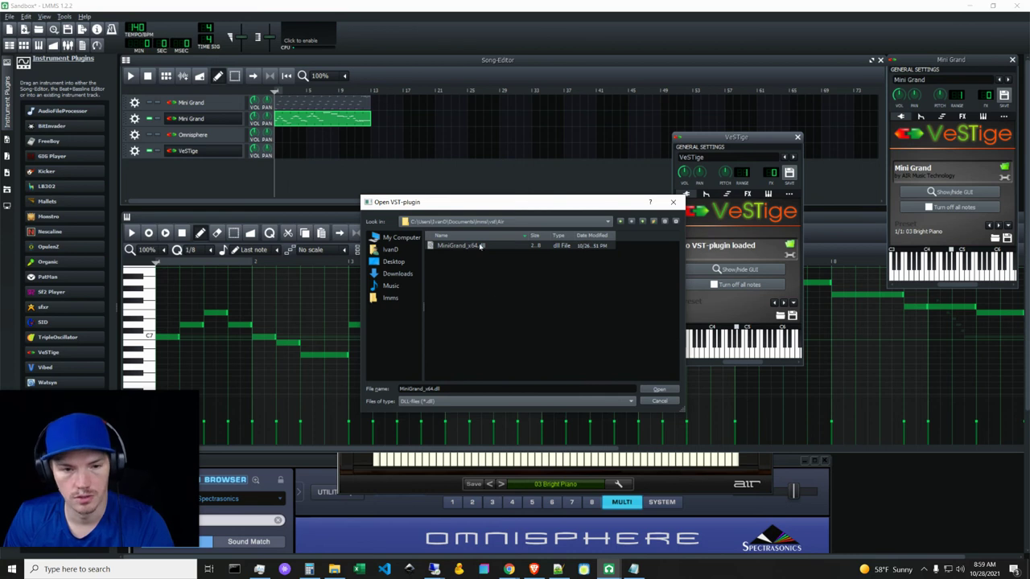
{"action": "left_click", "coordinate": [660, 391]}
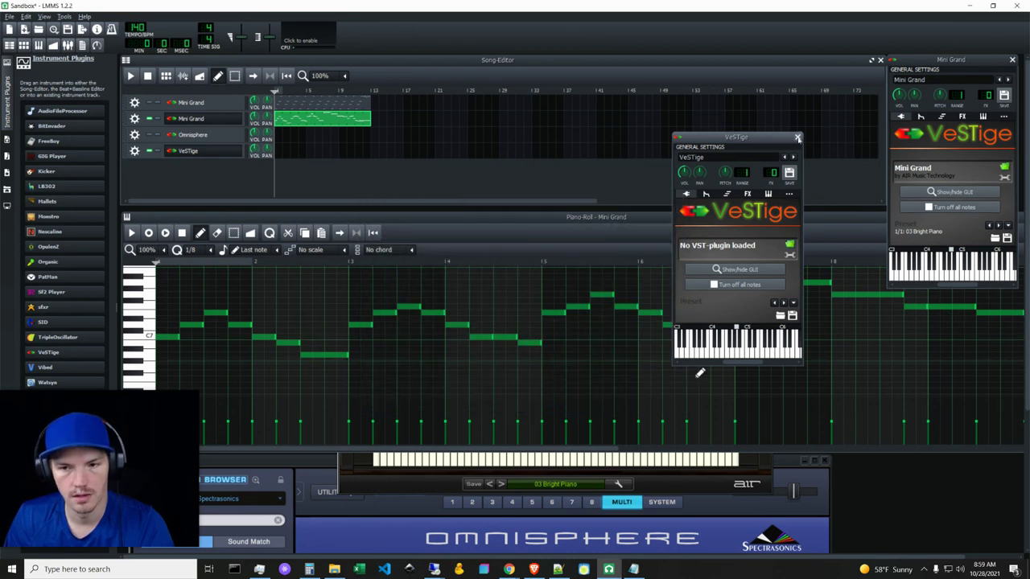
{"action": "left_click", "coordinate": [798, 137]}
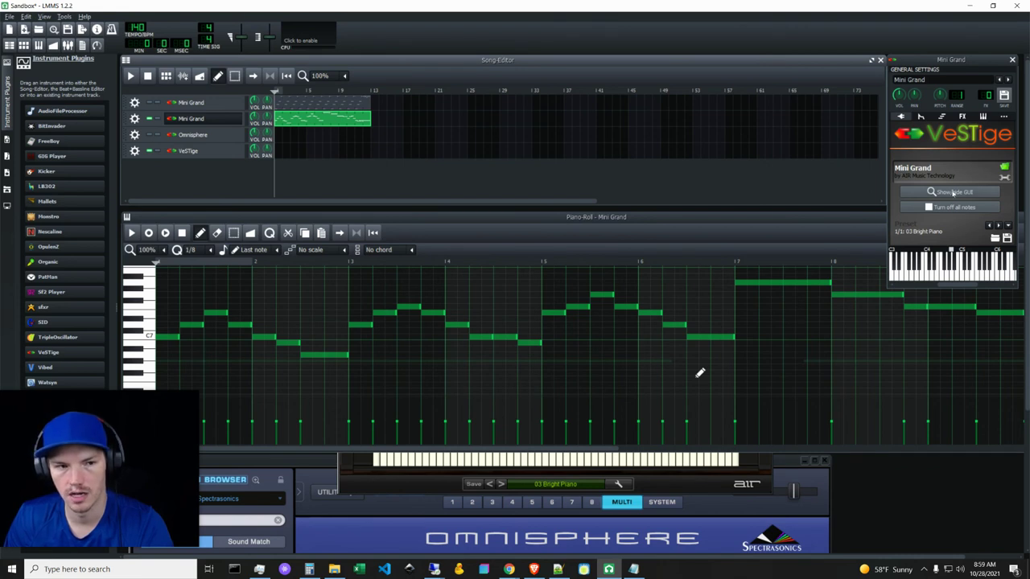
Step: Show the Mini Grand interface, delete the extra VeSTige track, and return to the piano roll
{"action": "left_click", "coordinate": [953, 192]}
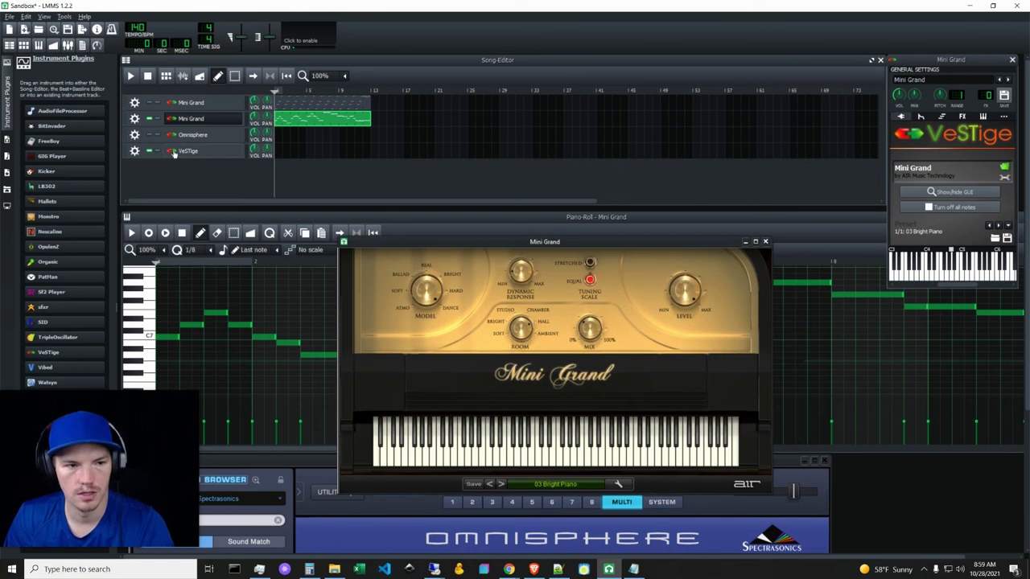
{"action": "left_click", "coordinate": [134, 152]}
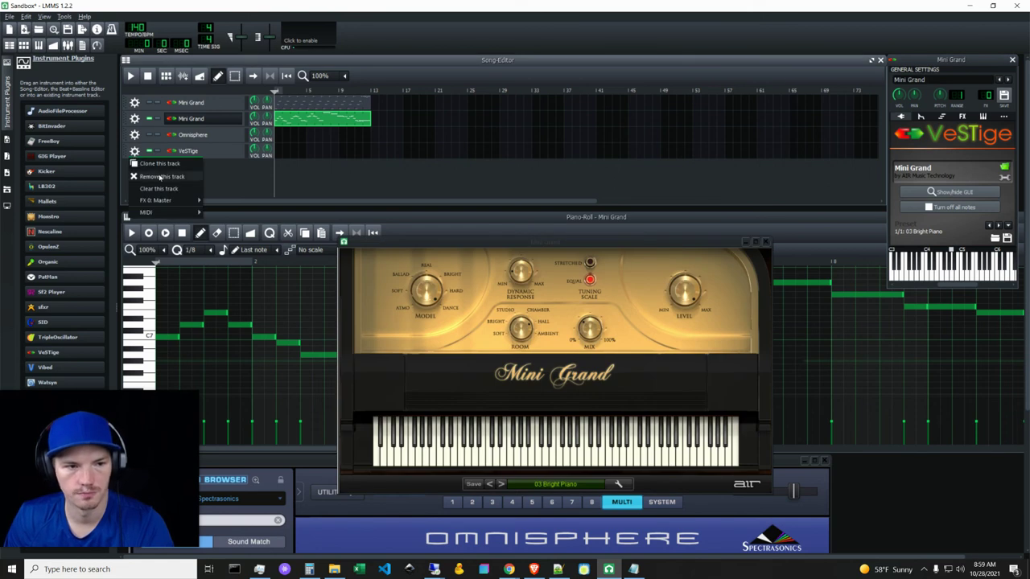
{"action": "left_click", "coordinate": [159, 177]}
{"action": "left_click_drag", "start_coordinate": [628, 243], "coordinate": [633, 223]}
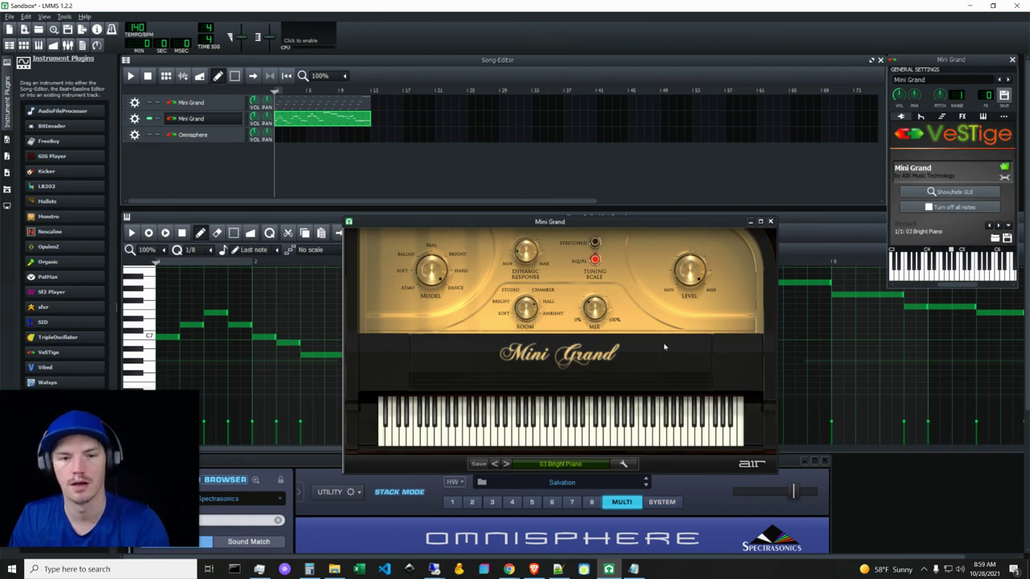
{"action": "left_click", "coordinate": [298, 222]}
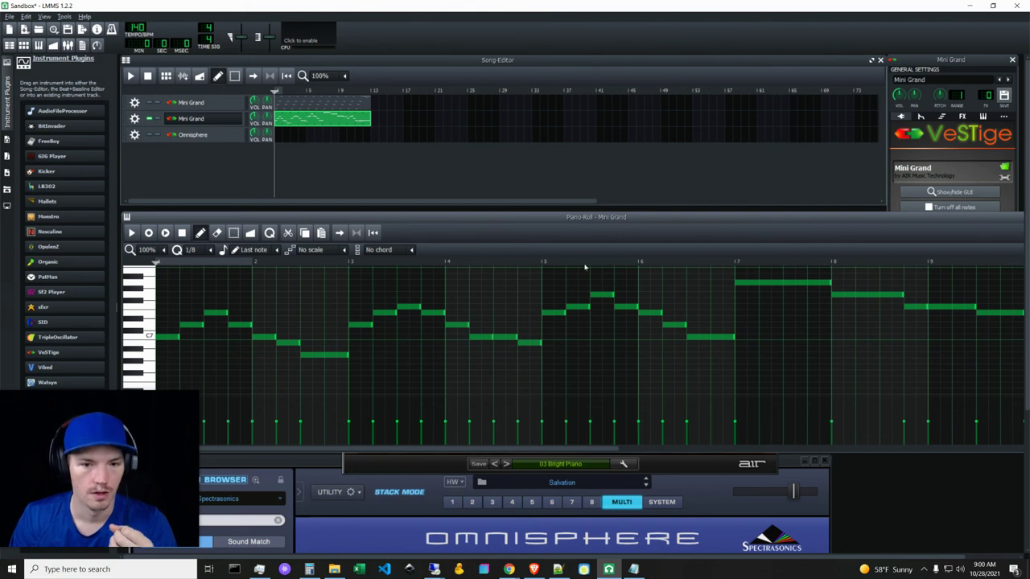
Step: Try moving bar 2's low note down, undo it, then bring the Mini Grand interface forward
{"action": "left_click", "coordinate": [325, 354]}
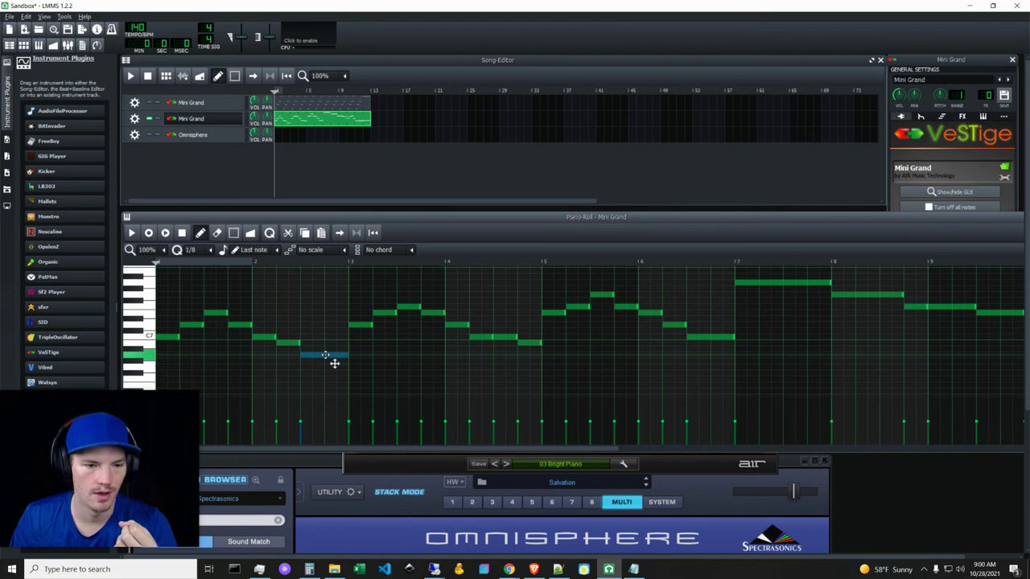
{"action": "left_click_drag", "start_coordinate": [334, 362], "coordinate": [331, 387]}
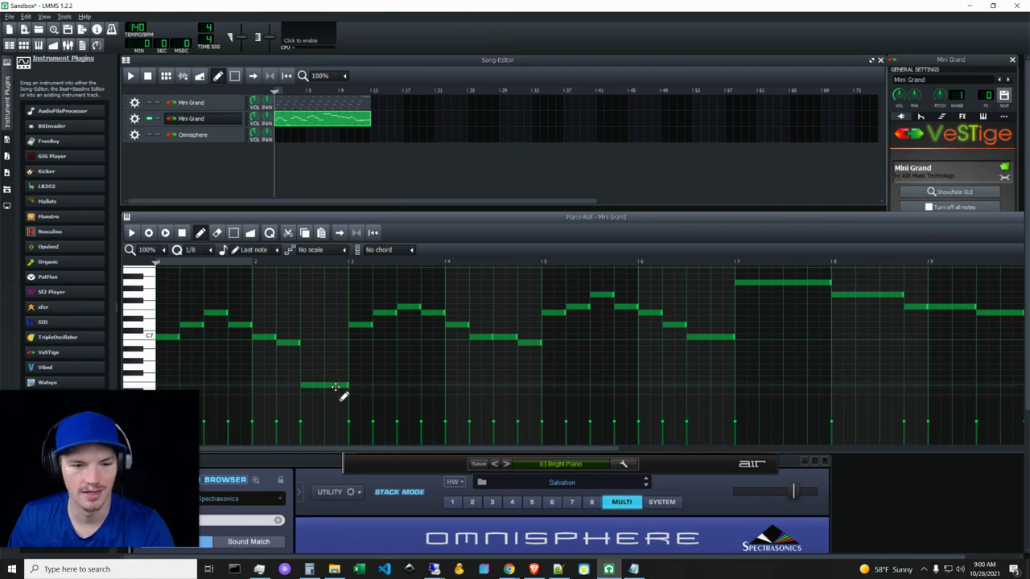
{"action": "key", "text": "ctrl+z"}
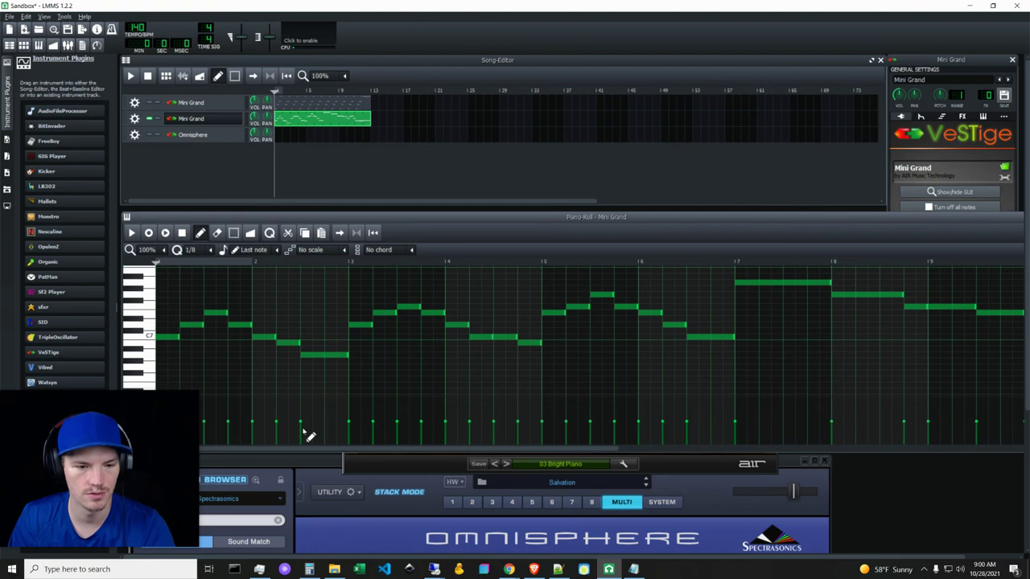
{"action": "left_click", "coordinate": [688, 472]}
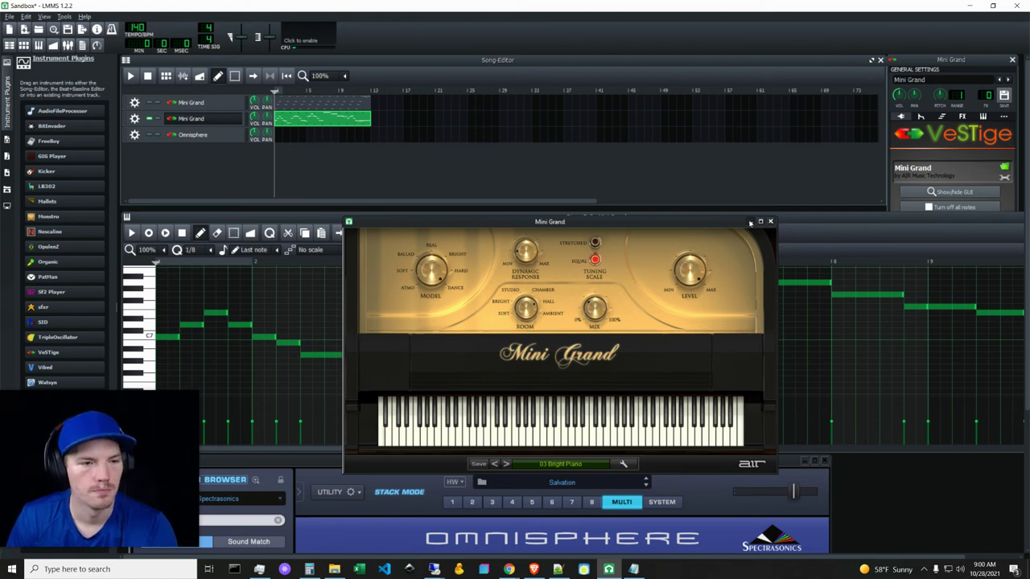
Step: Mute the Mini Grand track, unmute Omnisphere, and close both instruments' settings windows
{"action": "left_click", "coordinate": [759, 221]}
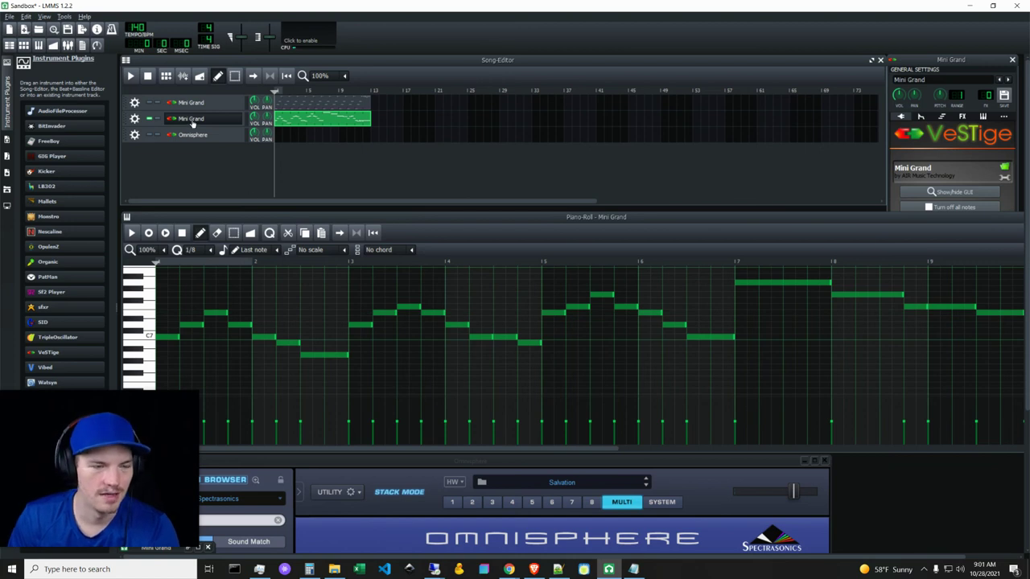
{"action": "left_click", "coordinate": [151, 119]}
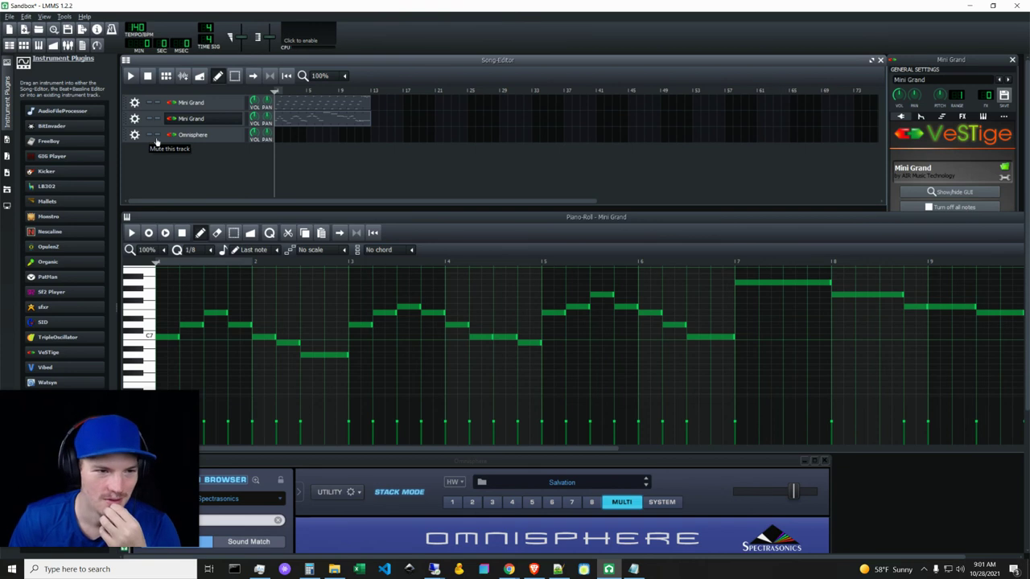
{"action": "left_click", "coordinate": [150, 136]}
{"action": "left_click", "coordinate": [214, 141]}
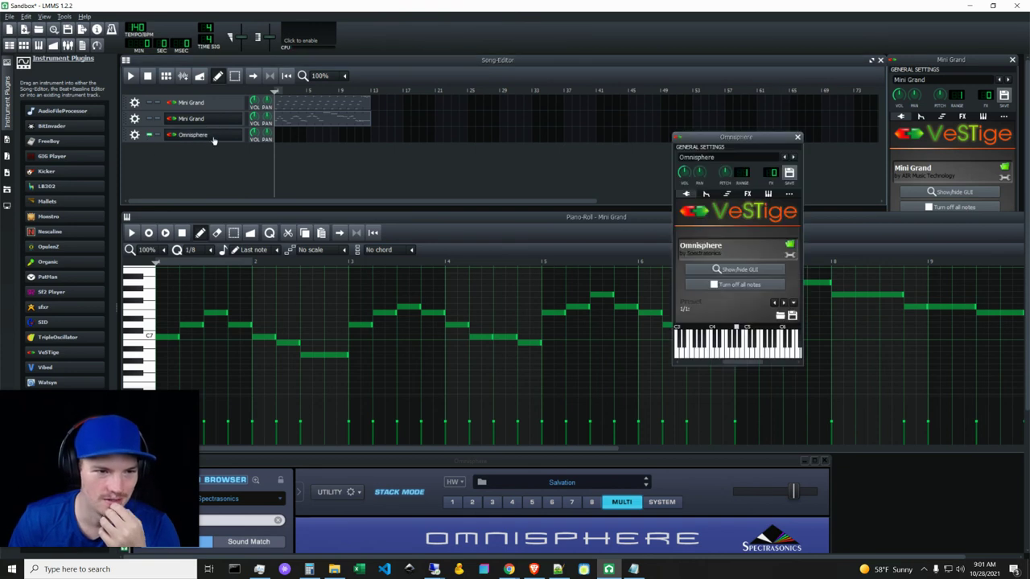
{"action": "left_click", "coordinate": [797, 138]}
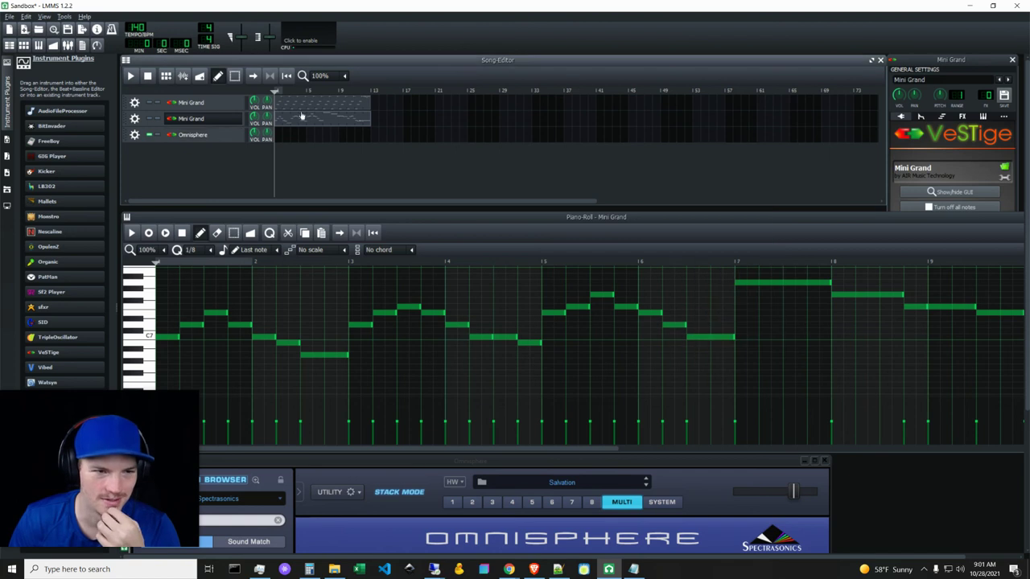
{"action": "left_click", "coordinate": [204, 119]}
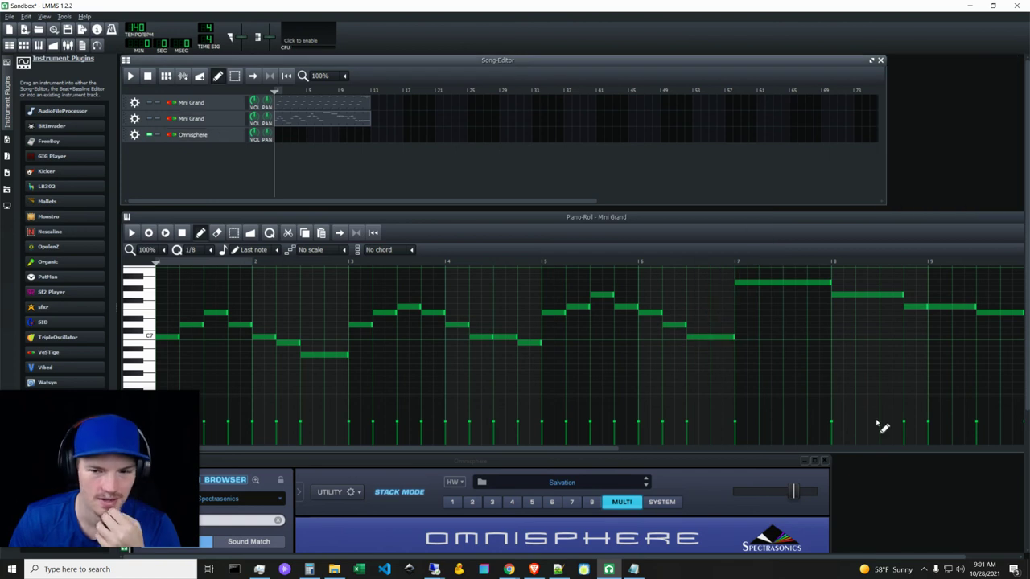
Step: Scroll to Omnisphere, inspect Part 1, then return to the Salvation multi's Stack Mode
{"action": "scroll", "coordinate": [856, 511], "scroll_direction": "down", "scroll_amount": 4}
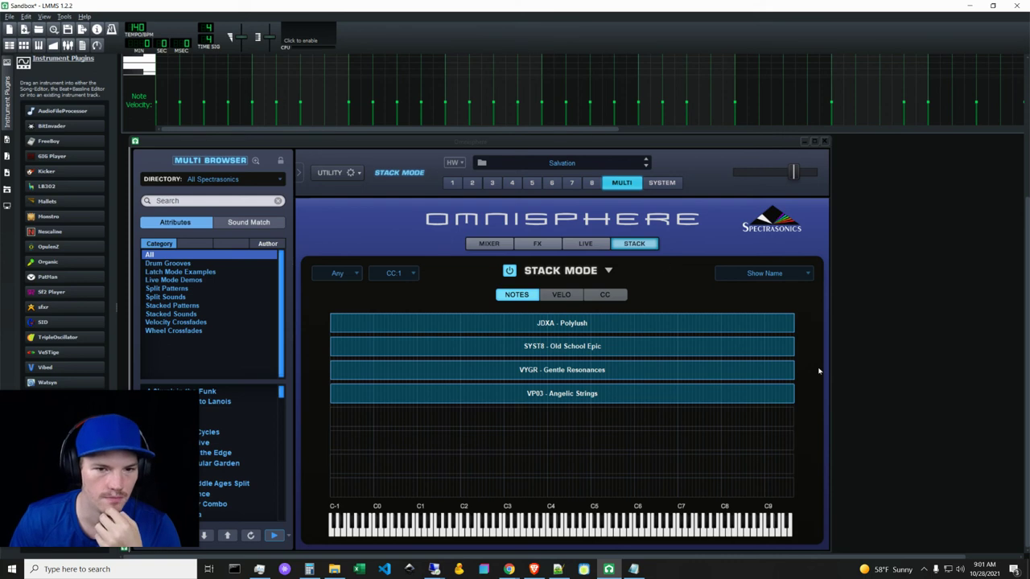
{"action": "scroll", "coordinate": [819, 371], "scroll_direction": "up", "scroll_amount": 4}
{"action": "scroll", "coordinate": [759, 395], "scroll_direction": "down", "scroll_amount": 4}
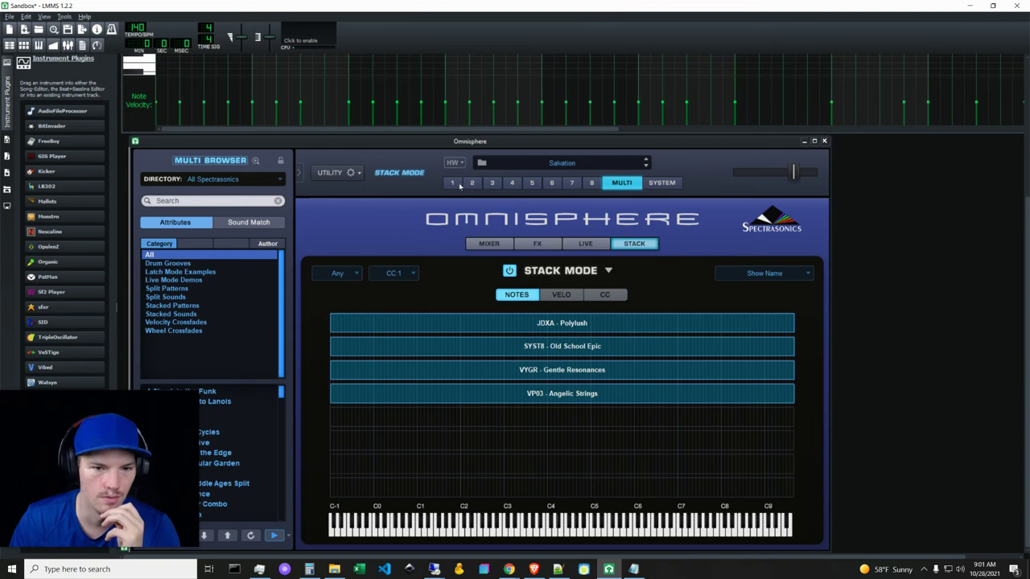
{"action": "left_click", "coordinate": [453, 183]}
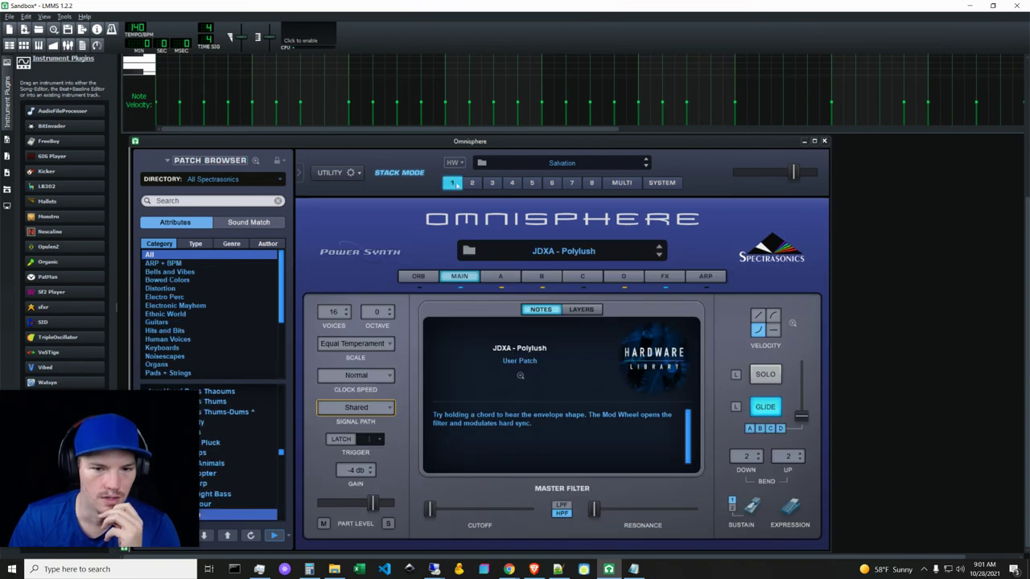
{"action": "left_click", "coordinate": [622, 183]}
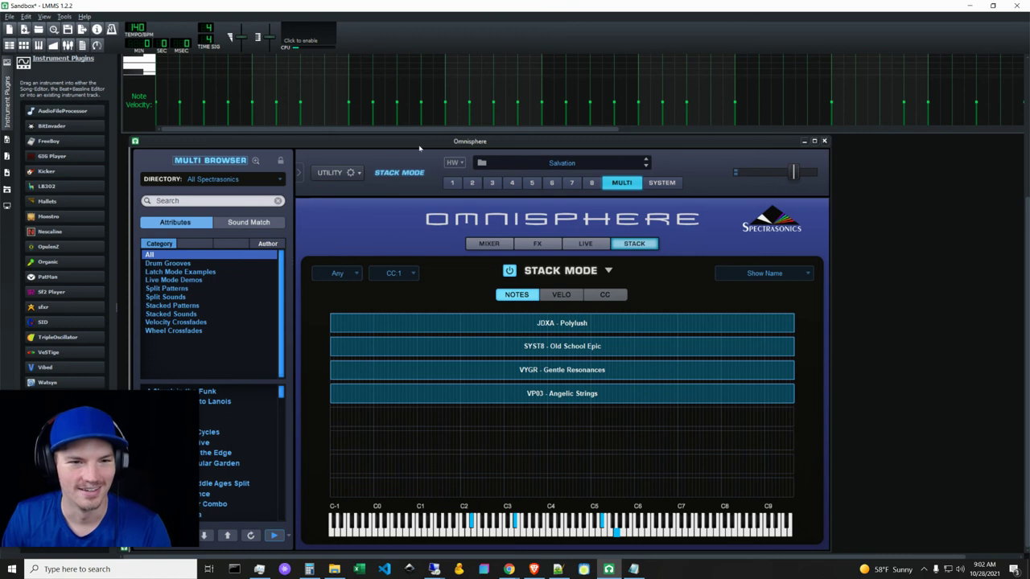
Step: Scroll the LMMS workspace up and down to review the piano roll and Omnisphere
{"action": "scroll", "coordinate": [905, 342], "scroll_direction": "up", "scroll_amount": 3}
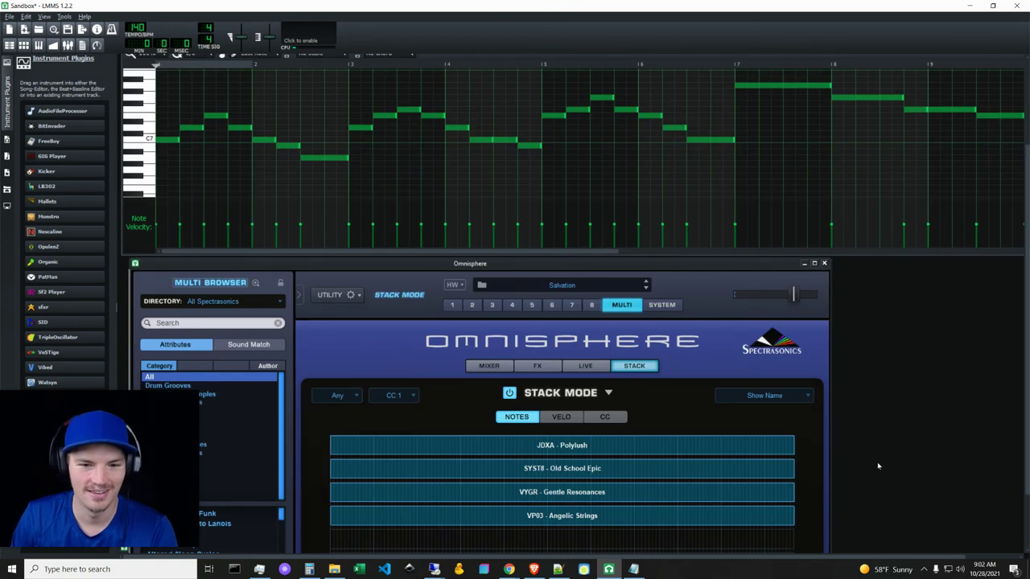
{"action": "scroll", "coordinate": [930, 497], "scroll_direction": "up", "scroll_amount": 5}
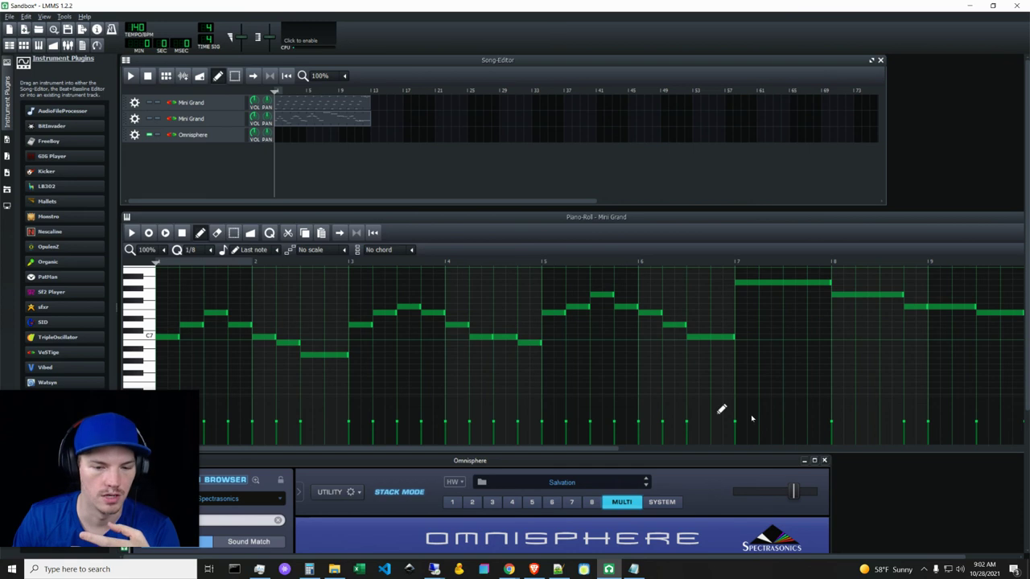
{"action": "scroll", "coordinate": [852, 475], "scroll_direction": "down", "scroll_amount": 5}
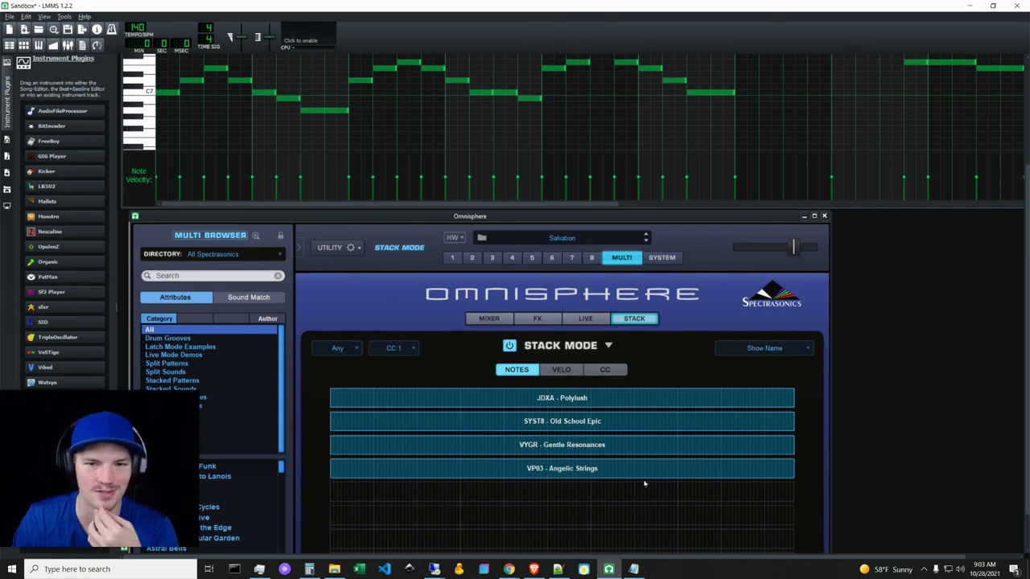
{"action": "scroll", "coordinate": [644, 483], "scroll_direction": "up", "scroll_amount": 2}
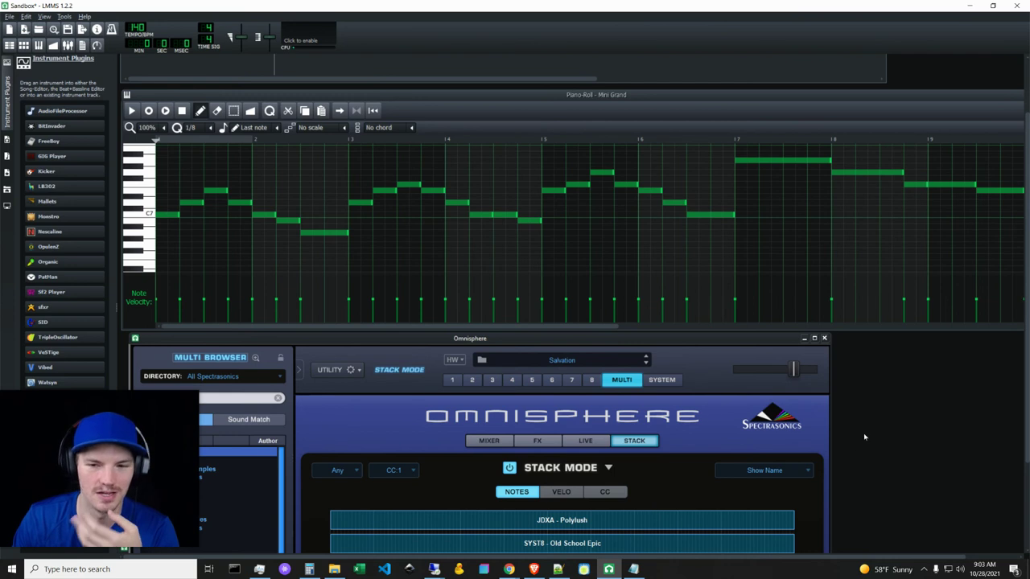
{"action": "scroll", "coordinate": [864, 437], "scroll_direction": "up", "scroll_amount": 2}
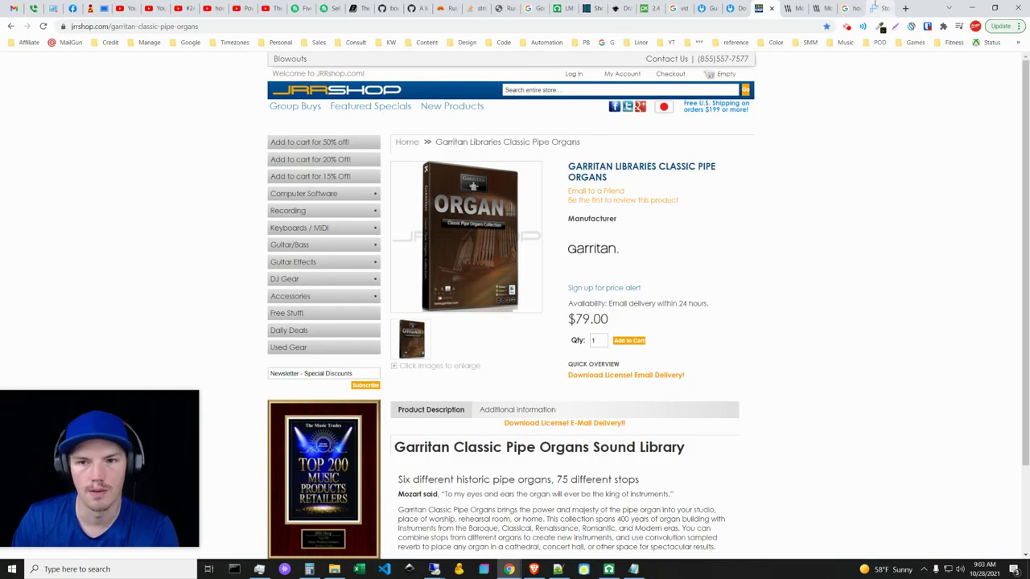
Step: Open the Dance genre listing on Pond5's royalty-free music page
{"action": "left_click", "coordinate": [875, 8]}
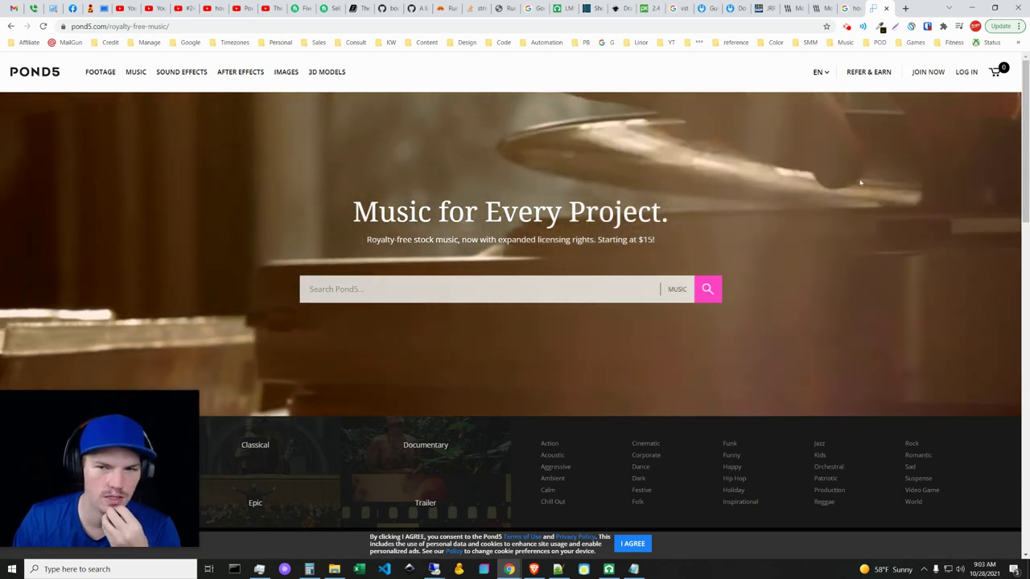
{"action": "left_click_drag", "start_coordinate": [1022, 113], "coordinate": [1005, 148]}
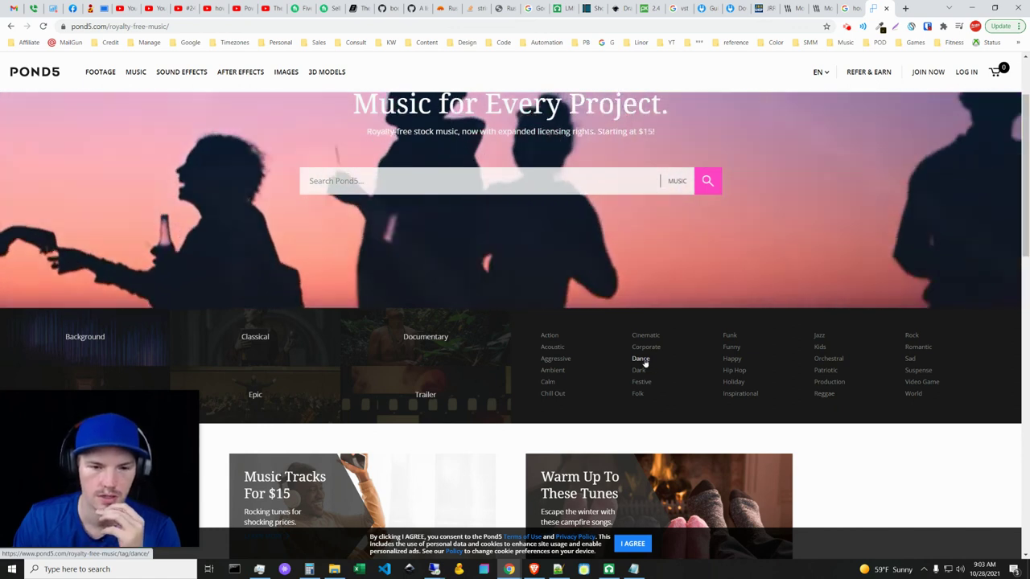
{"action": "left_click", "coordinate": [640, 359]}
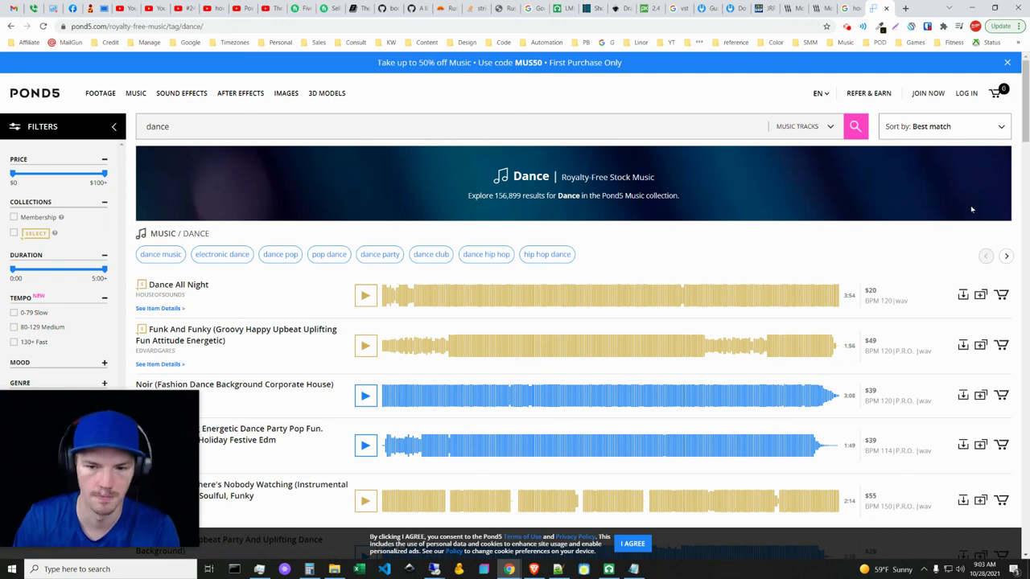
Step: Preview Dance All Night, skip ahead in it, then pause
{"action": "mouse_move", "coordinate": [1026, 113]}
{"action": "left_mouse_down"}
{"action": "mouse_move", "coordinate": [1026, 165]}
{"action": "mouse_move", "coordinate": [1027, 117]}
{"action": "left_mouse_up"}
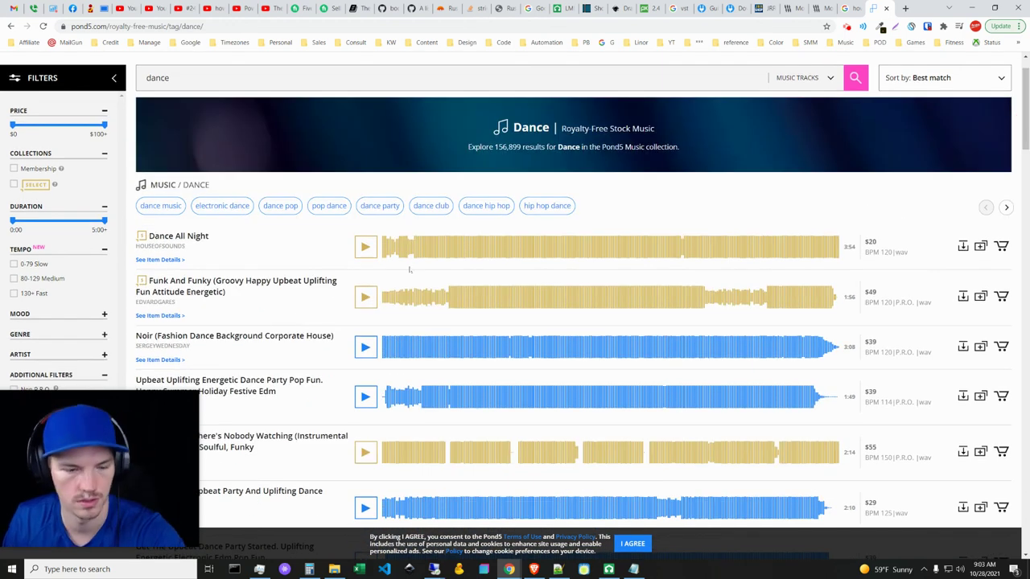
{"action": "left_click", "coordinate": [365, 247]}
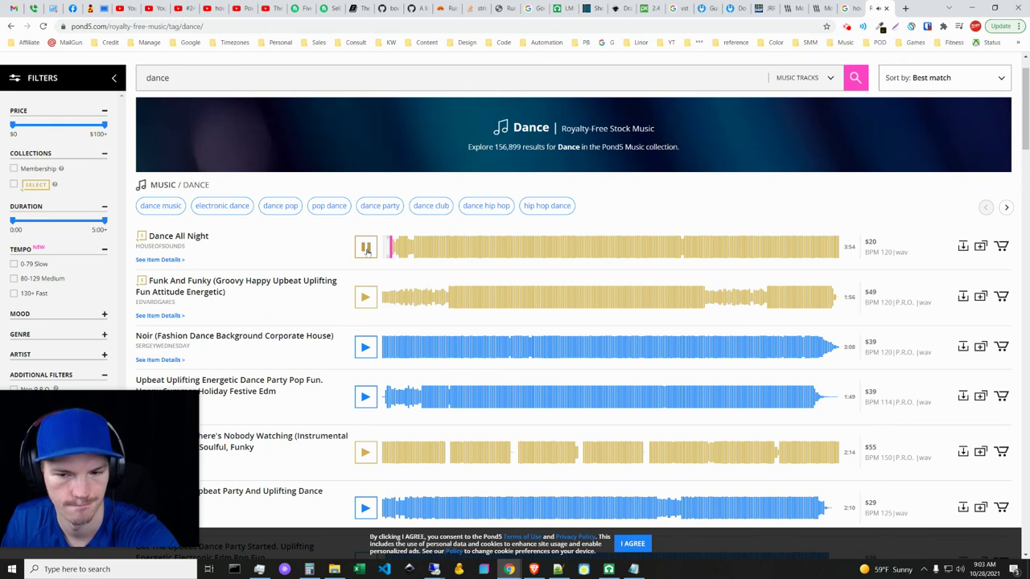
{"action": "left_click", "coordinate": [420, 247]}
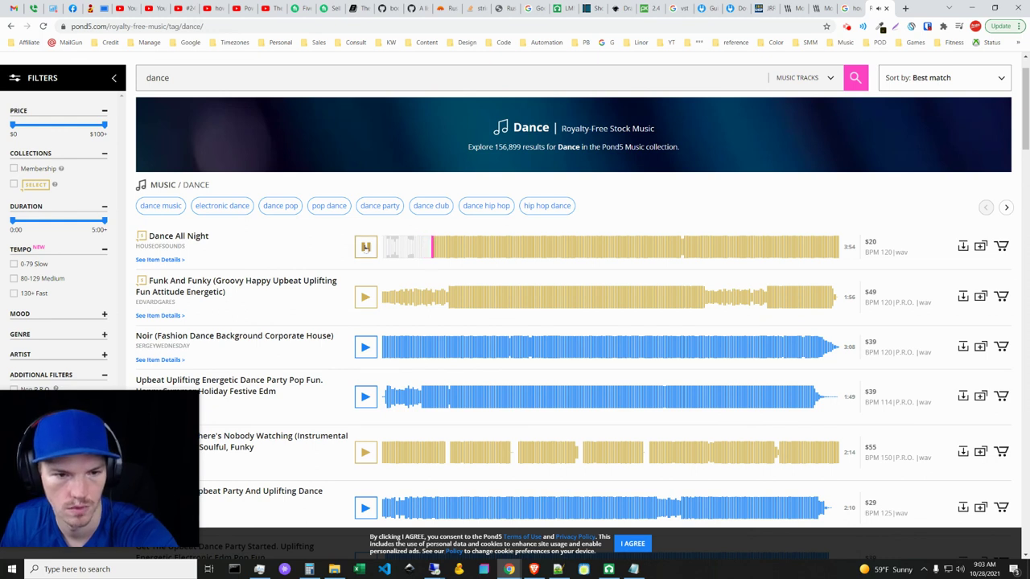
{"action": "left_click", "coordinate": [365, 247]}
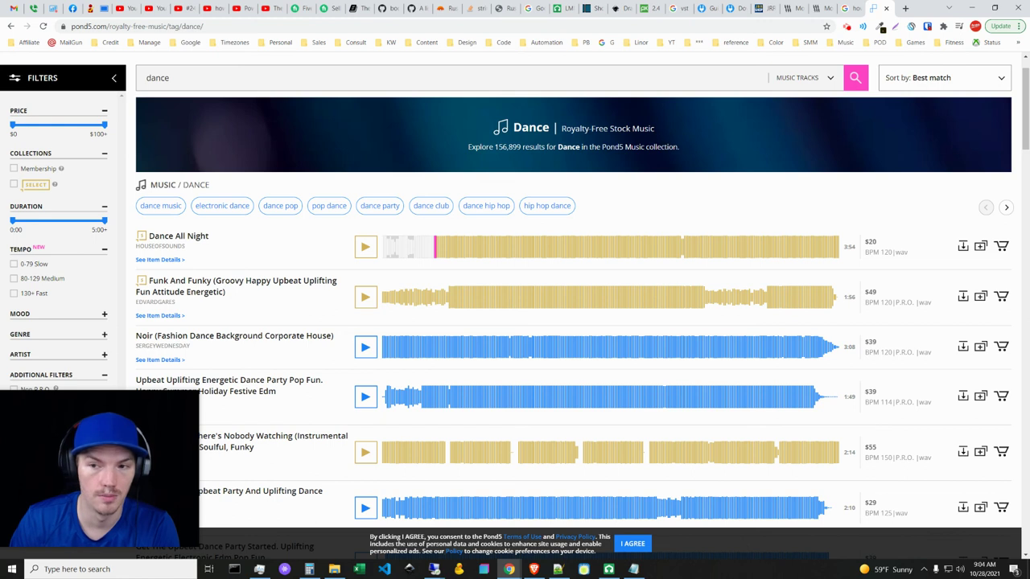
{"action": "left_click_drag", "start_coordinate": [1027, 116], "coordinate": [1016, 95]}
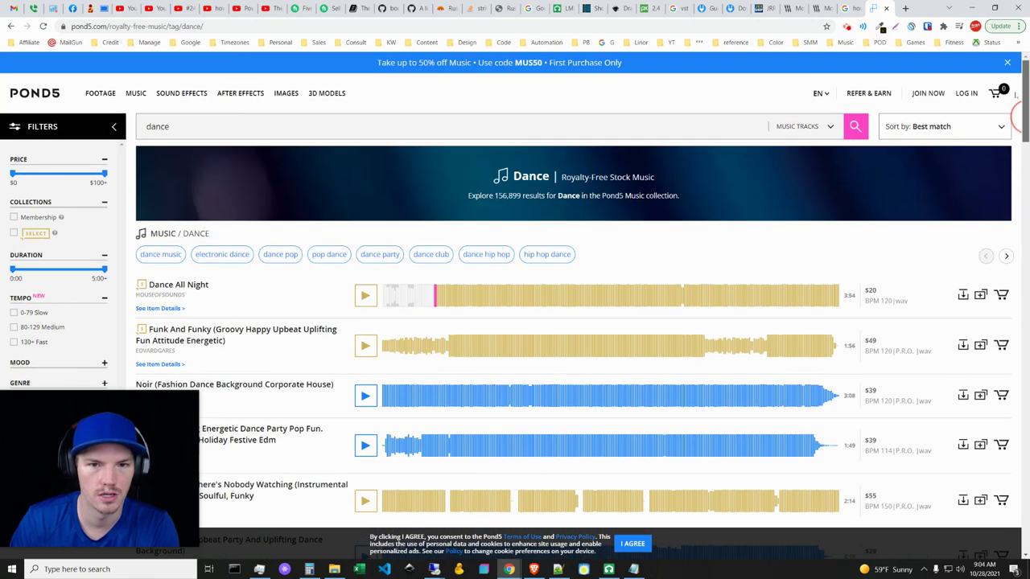
Step: Search YouTube for 'synthwave' and browse the results
{"action": "left_click", "coordinate": [153, 9]}
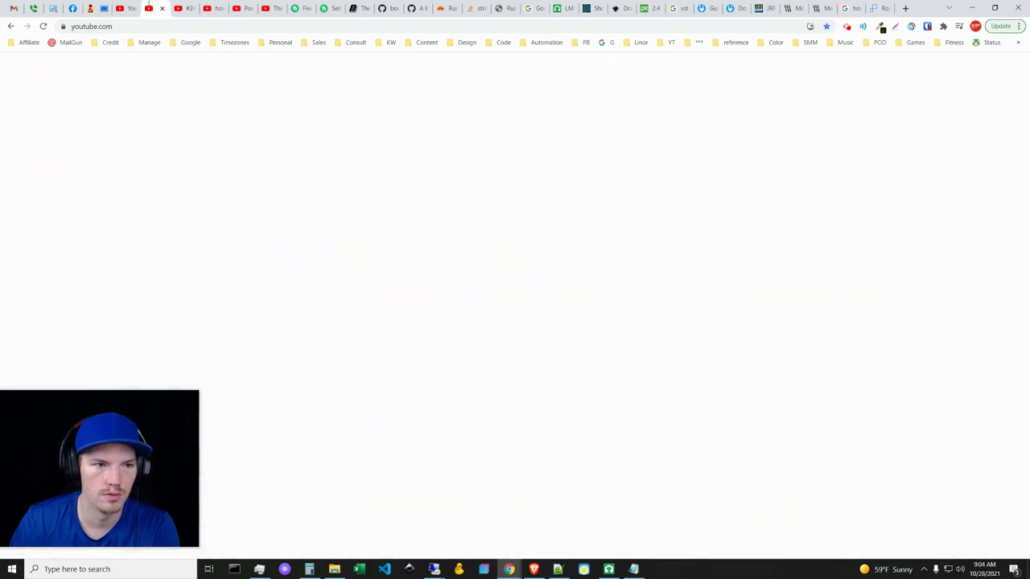
{"action": "left_click", "coordinate": [362, 65]}
{"action": "type", "text": "synt"}
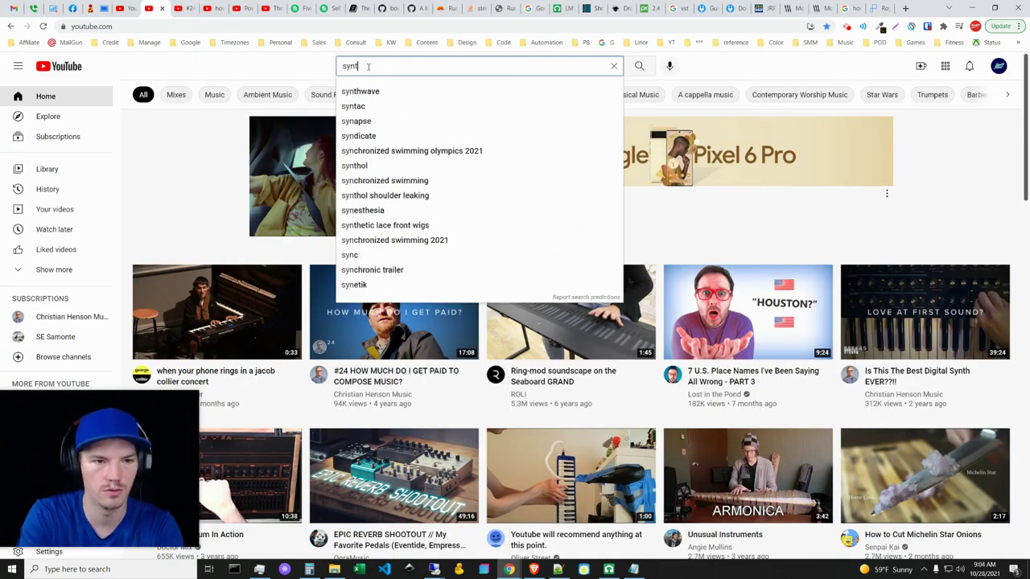
{"action": "type", "text": "hwave"}
{"action": "key", "text": "Return"}
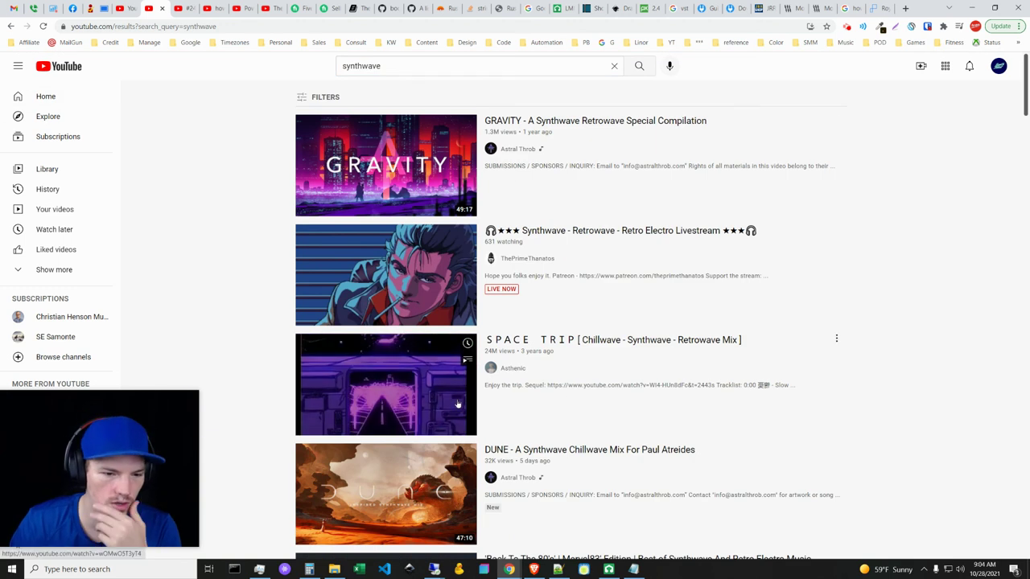
{"action": "scroll", "coordinate": [457, 404], "scroll_direction": "down", "scroll_amount": 2}
{"action": "scroll", "coordinate": [457, 403], "scroll_direction": "down", "scroll_amount": 1}
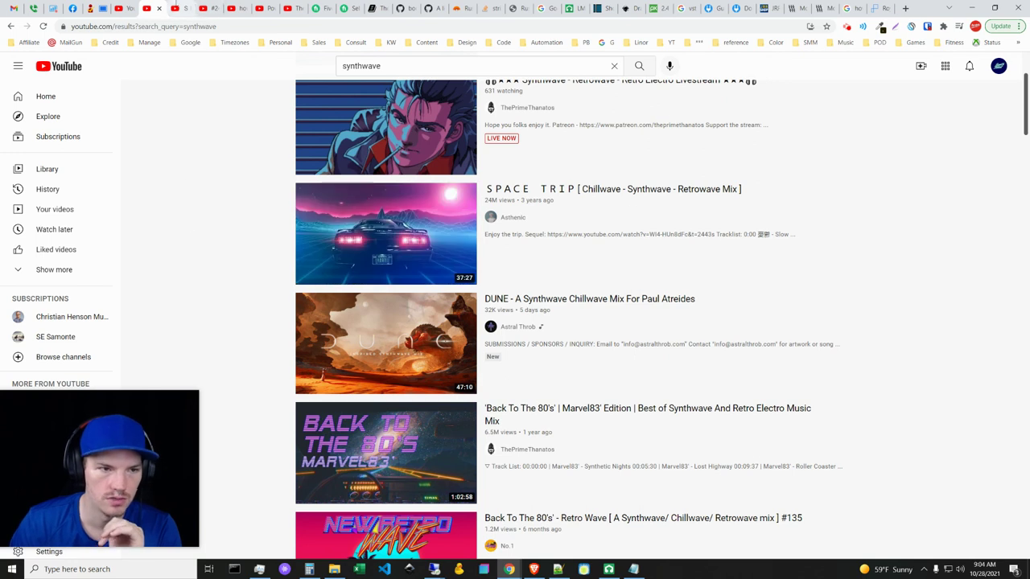
Step: Open the SPACE TRIP synthwave mix, skip the ad, and bring the full player into view
{"action": "left_click", "coordinate": [181, 8]}
{"action": "scroll", "coordinate": [551, 389], "scroll_direction": "down", "scroll_amount": 3}
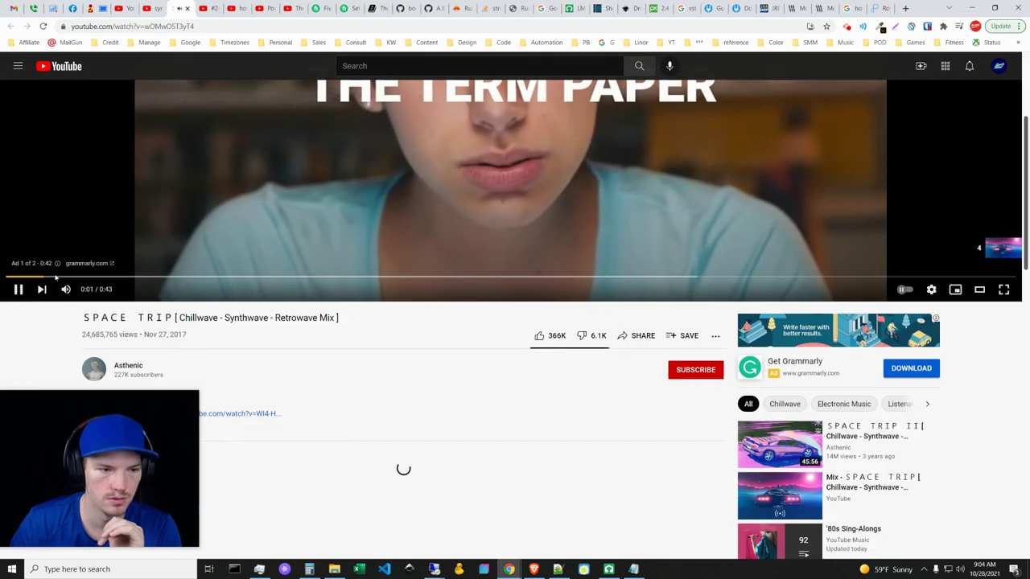
{"action": "scroll", "coordinate": [24, 294], "scroll_direction": "down", "scroll_amount": 2}
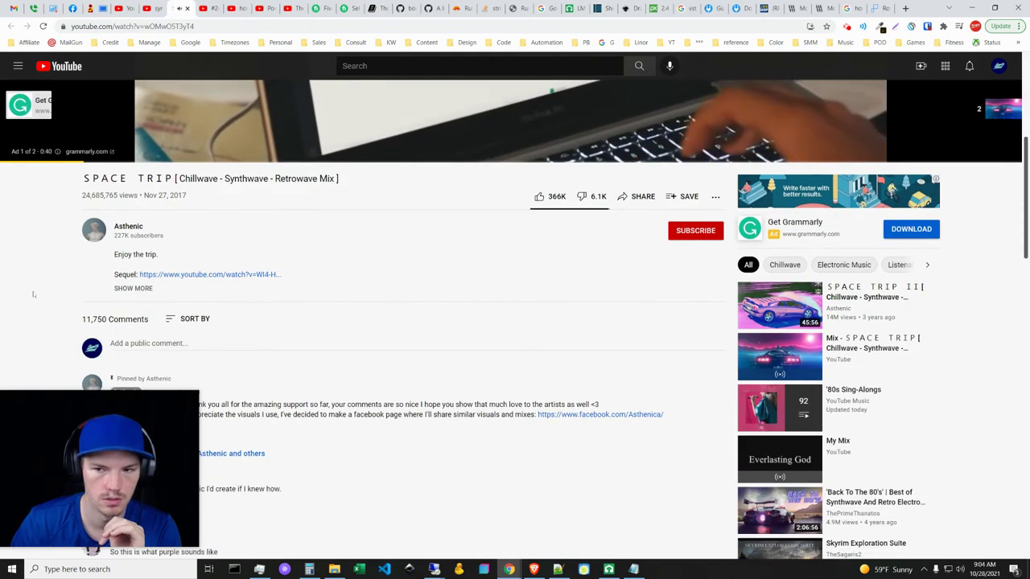
{"action": "left_click", "coordinate": [988, 100]}
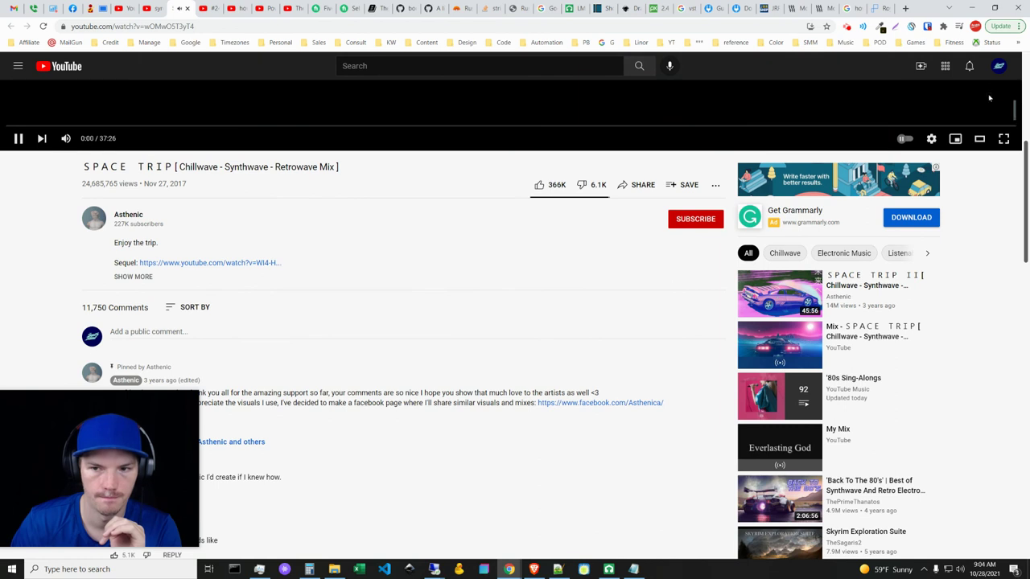
{"action": "scroll", "coordinate": [483, 373], "scroll_direction": "up", "scroll_amount": 3}
{"action": "scroll", "coordinate": [470, 430], "scroll_direction": "up", "scroll_amount": 1}
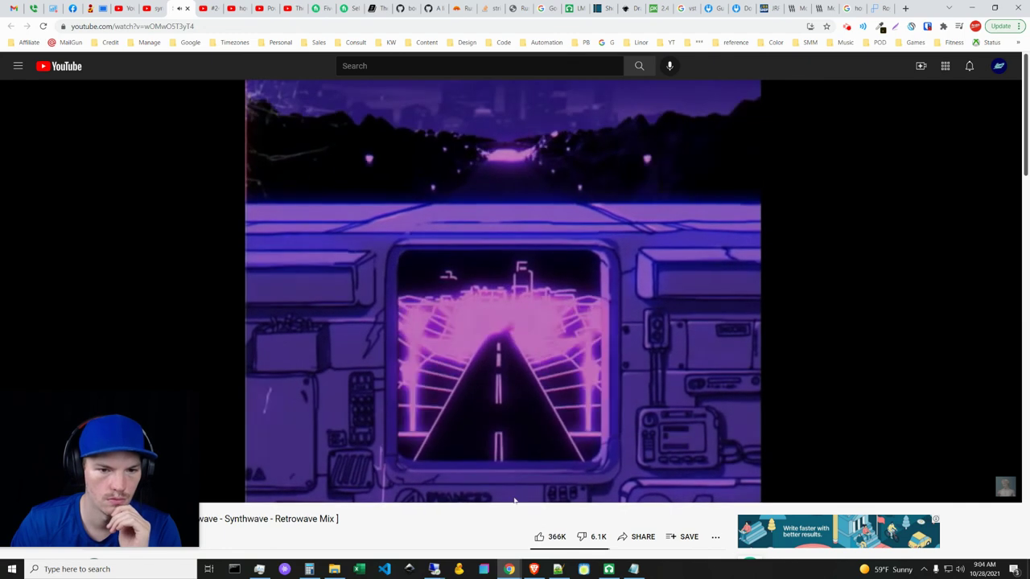
{"action": "left_click", "coordinate": [509, 420]}
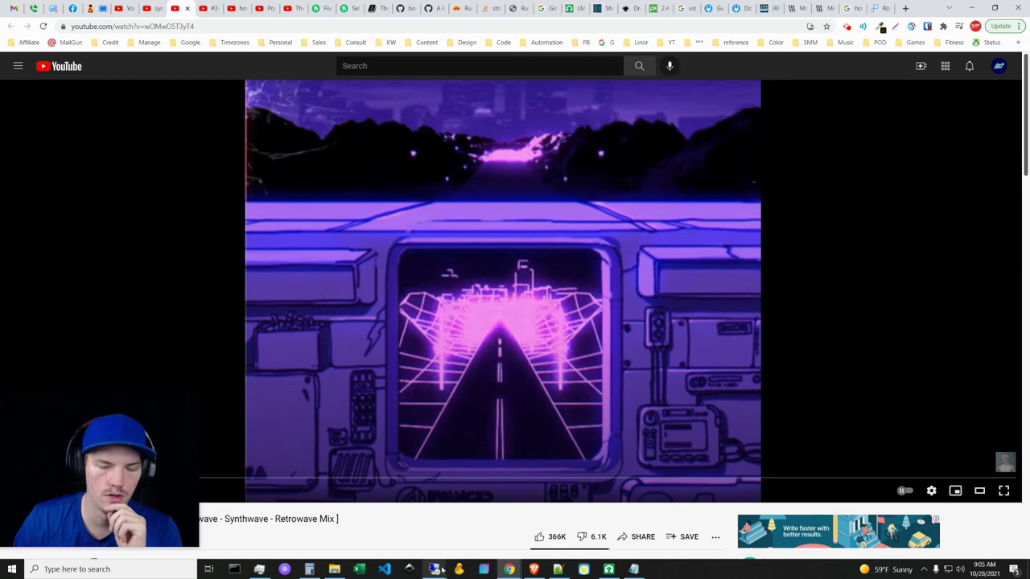
Step: Return to LMMS, select the first eight Mini Grand melody notes, then deselect them
{"action": "mouse_move", "coordinate": [435, 570]}
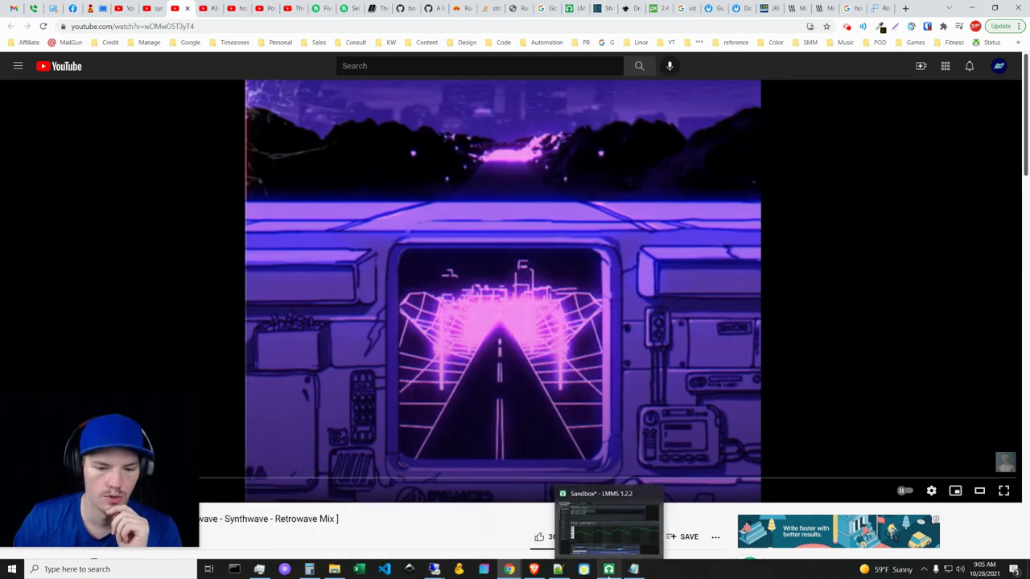
{"action": "left_click", "coordinate": [609, 569]}
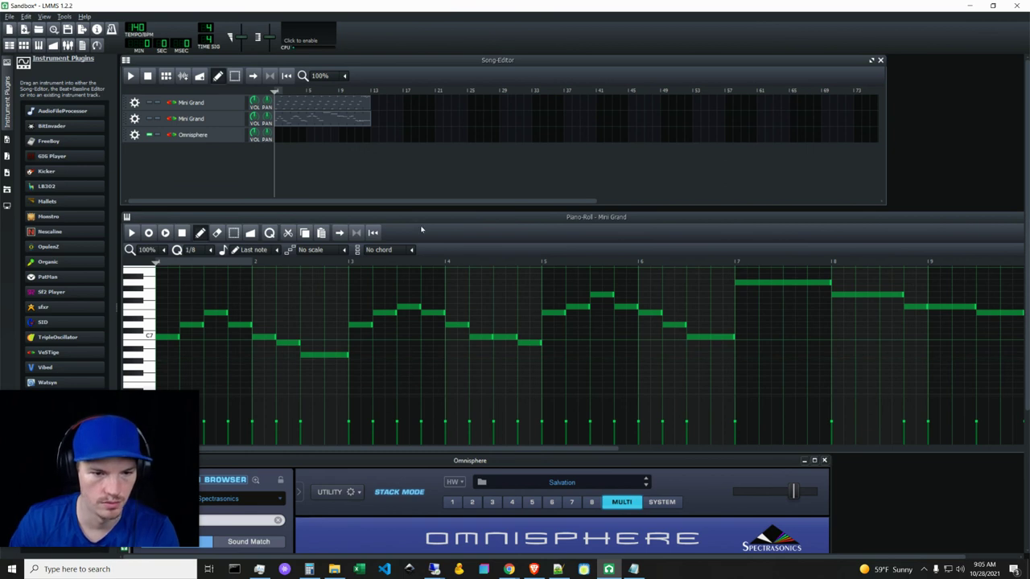
{"action": "left_click", "coordinate": [384, 393], "text": "ctrl"}
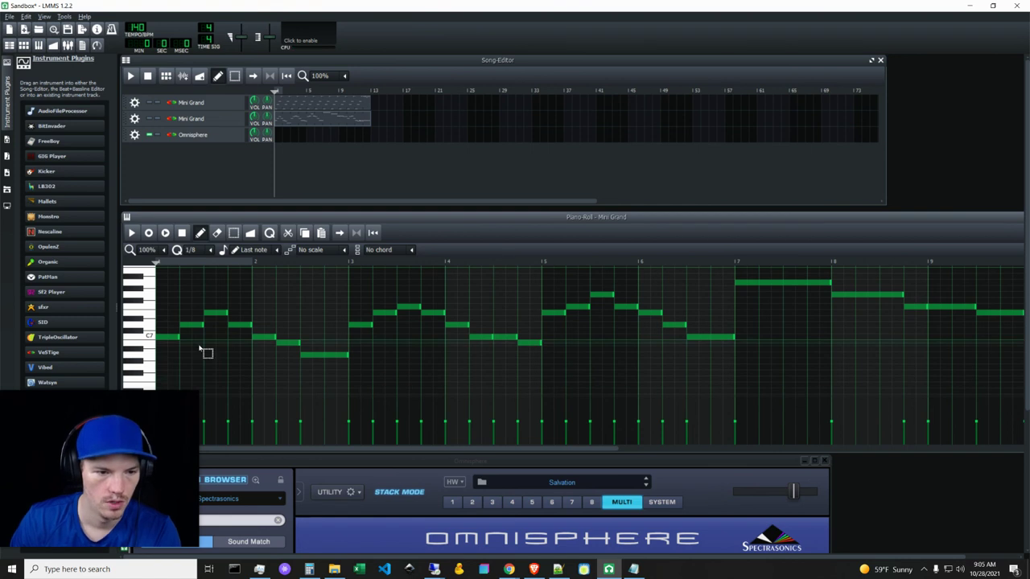
{"action": "left_click_drag", "start_coordinate": [363, 320], "coordinate": [356, 317]}
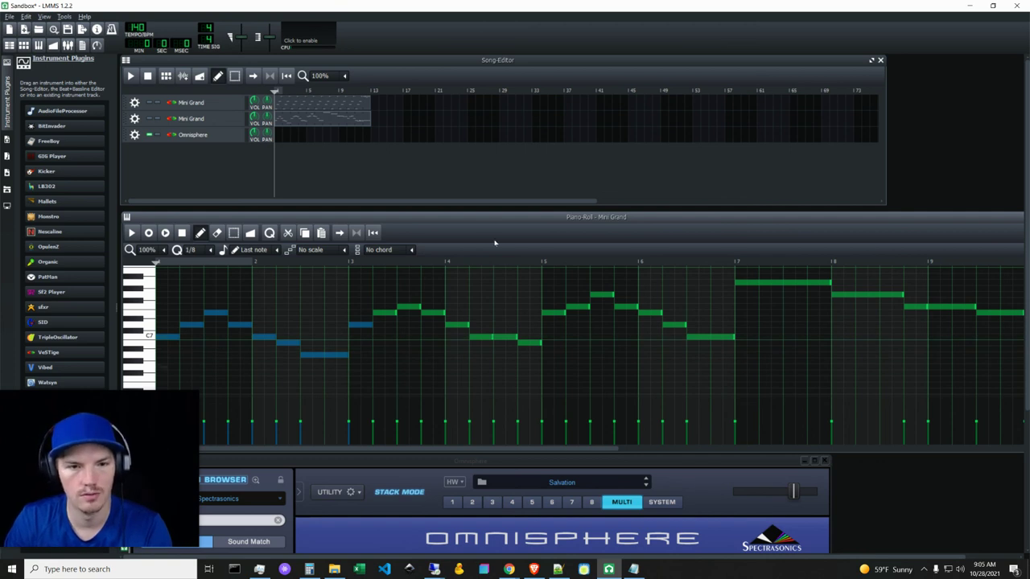
{"action": "key", "text": "Escape"}
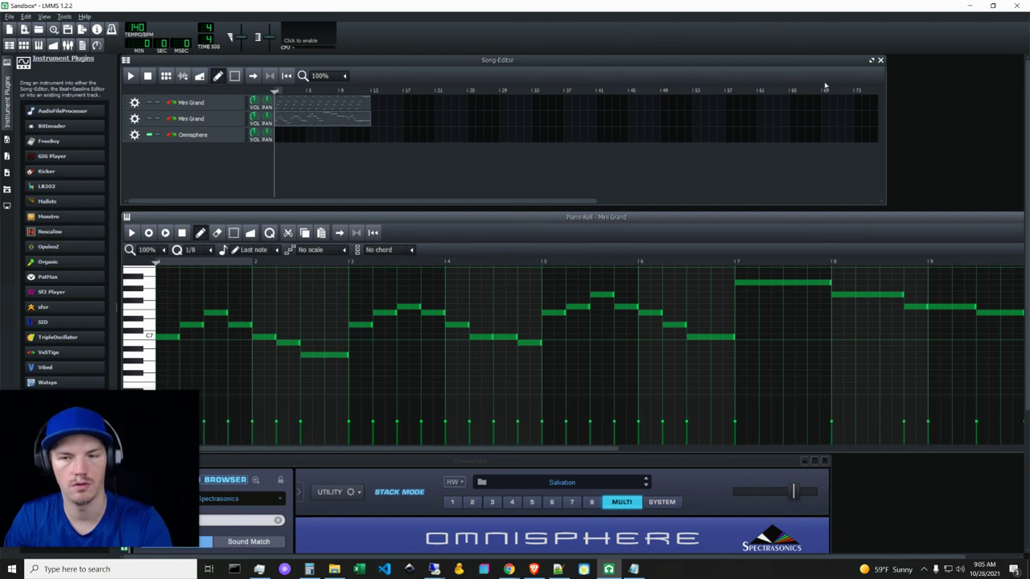
Step: Switch back to the synthwave video tab in Chrome and scroll through it
{"action": "left_click", "coordinate": [970, 6]}
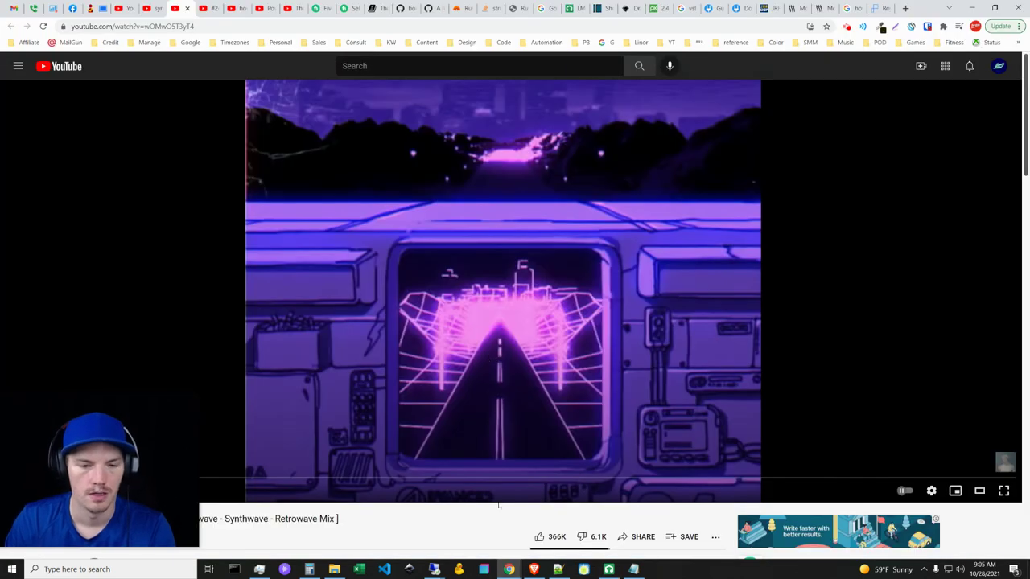
{"action": "scroll", "coordinate": [499, 505], "scroll_direction": "down", "scroll_amount": 2}
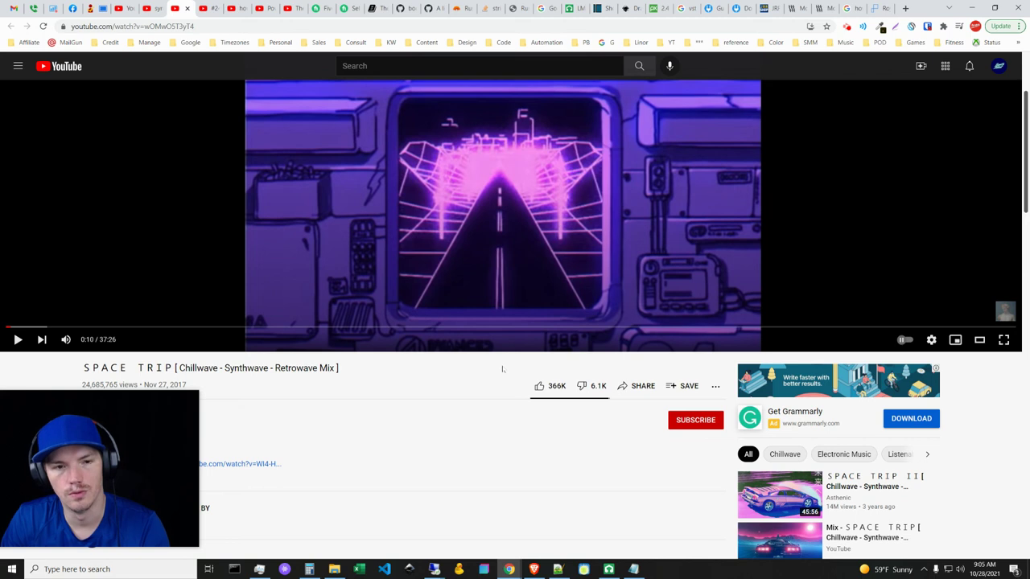
{"action": "scroll", "coordinate": [502, 369], "scroll_direction": "up", "scroll_amount": 2}
Step: Search YouTube for 'magical forest ambience' using the suggestion list
{"action": "left_click", "coordinate": [392, 66]}
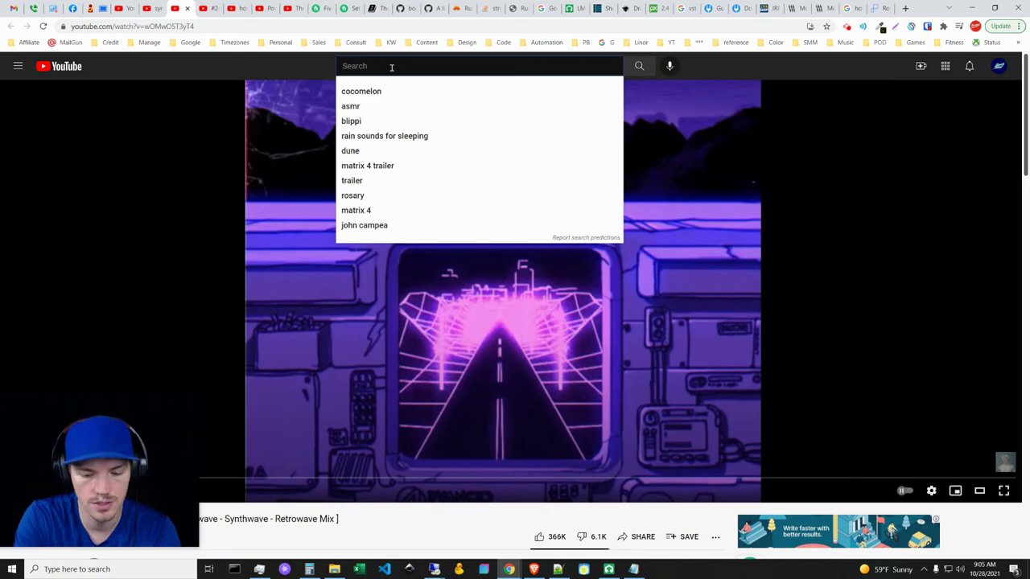
{"action": "type", "text": "amb"}
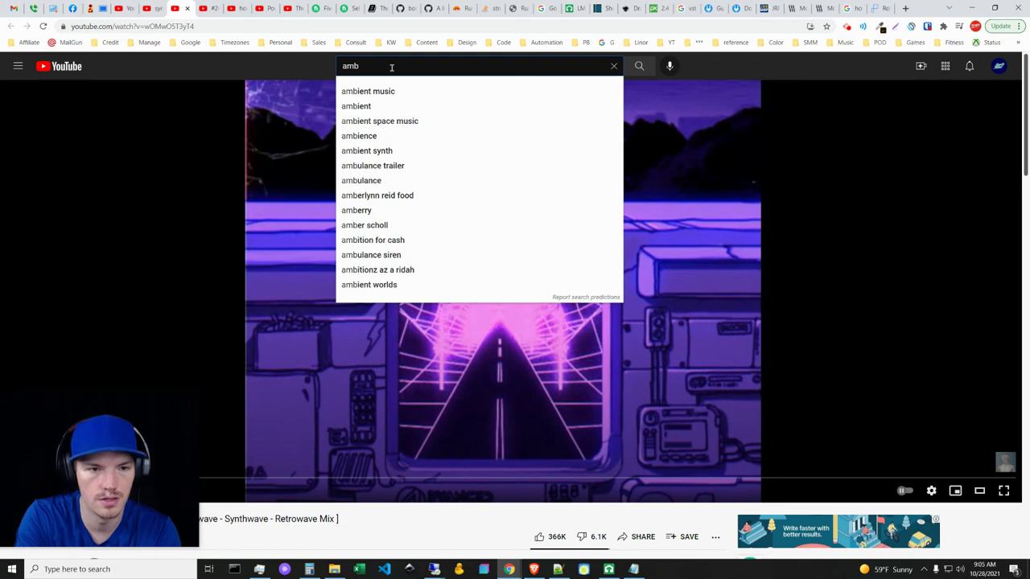
{"action": "key", "text": "ctrl+a"}
{"action": "type", "text": "magica"}
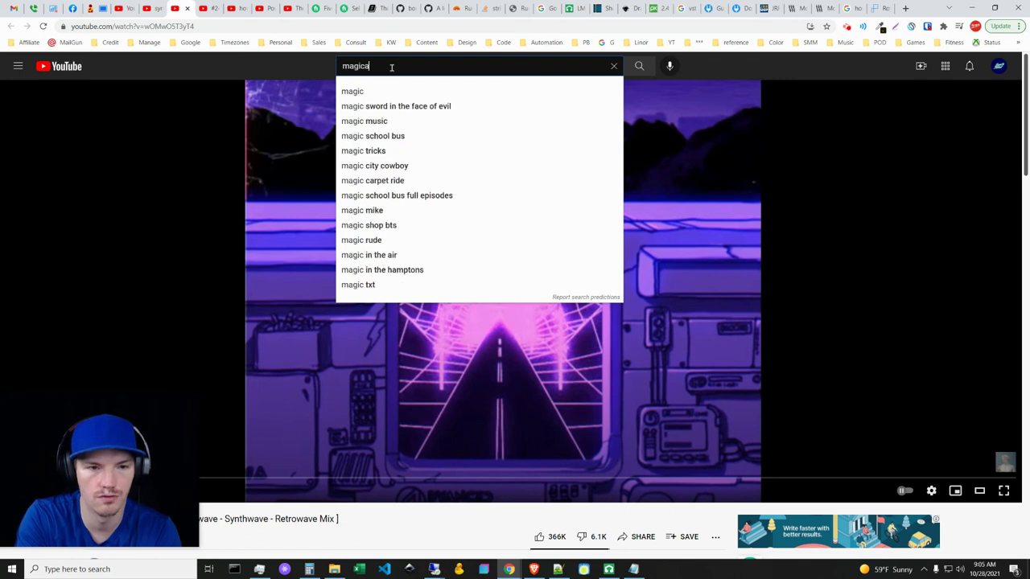
{"action": "type", "text": "l forest"}
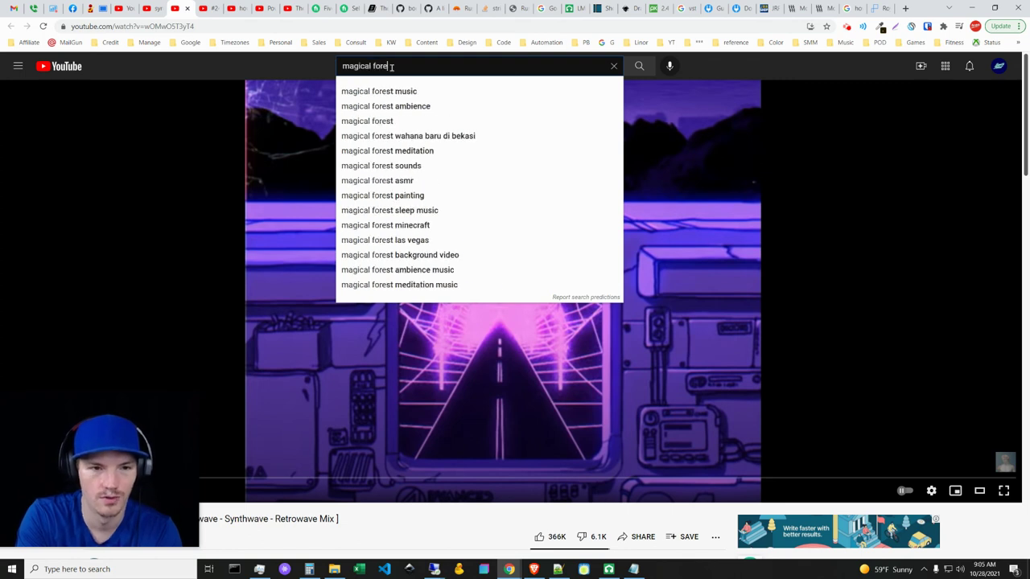
{"action": "key", "text": "Down"}
{"action": "key", "text": "Down"}
{"action": "key", "text": "Return"}
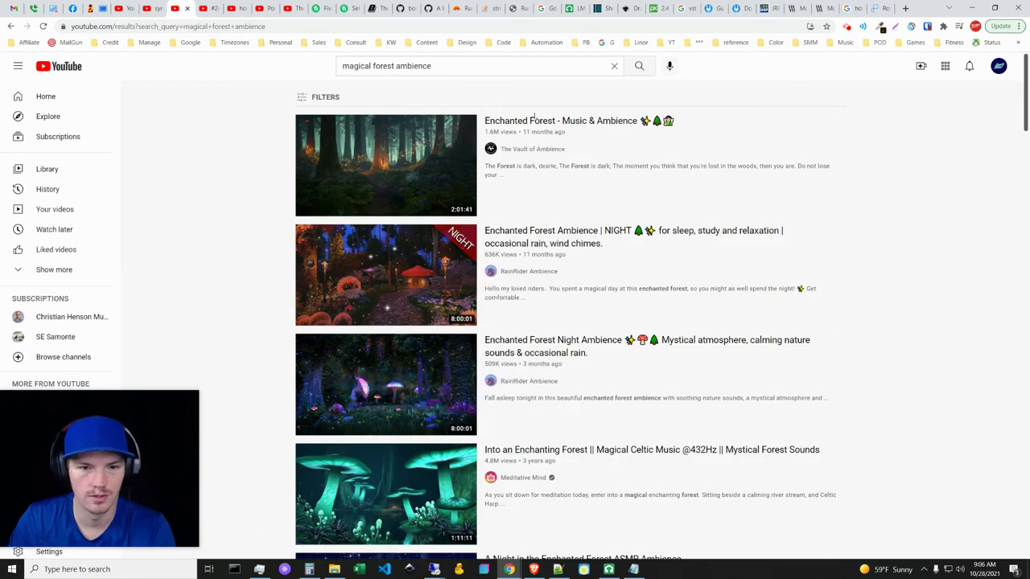
Step: Play the 'Enchanted Forest - Music & Ambience' video for about half a minute, then pause it
{"action": "left_click", "coordinate": [529, 121]}
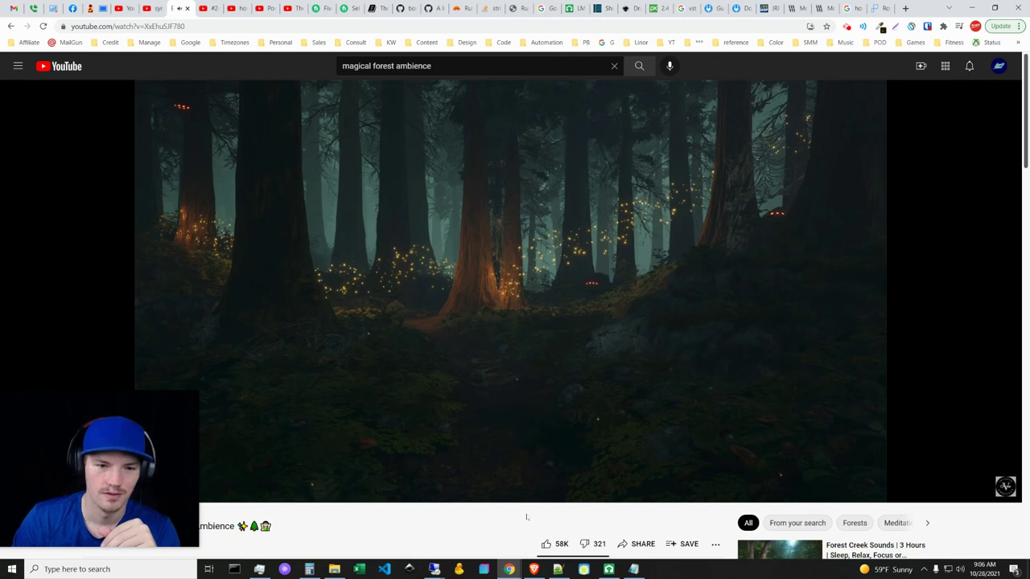
{"action": "scroll", "coordinate": [466, 451], "scroll_direction": "down", "scroll_amount": 3}
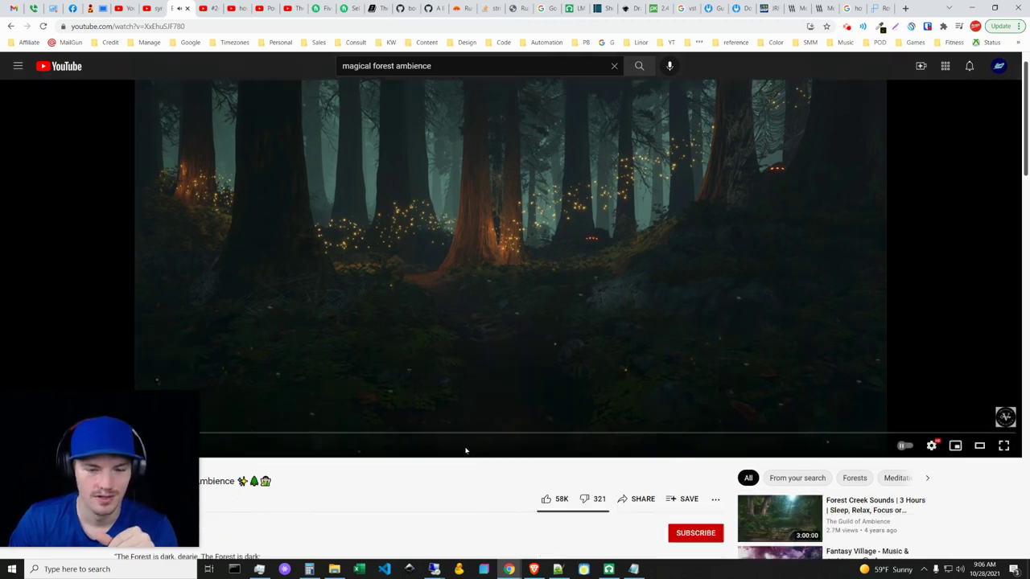
{"action": "scroll", "coordinate": [458, 472], "scroll_direction": "up", "scroll_amount": 1}
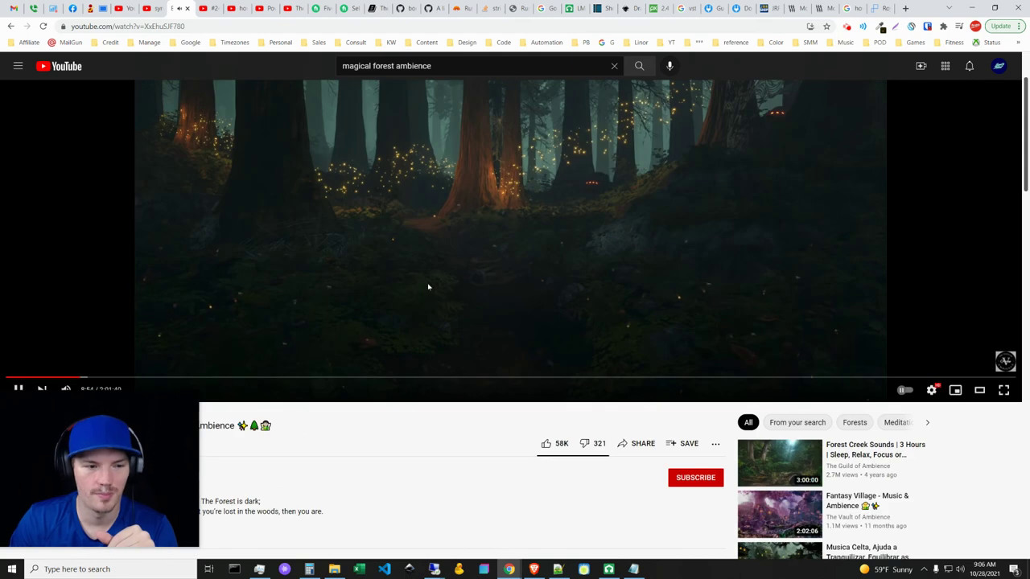
{"action": "scroll", "coordinate": [425, 322], "scroll_direction": "down", "scroll_amount": 1}
{"action": "scroll", "coordinate": [395, 246], "scroll_direction": "up", "scroll_amount": 2}
{"action": "left_click", "coordinate": [508, 420]}
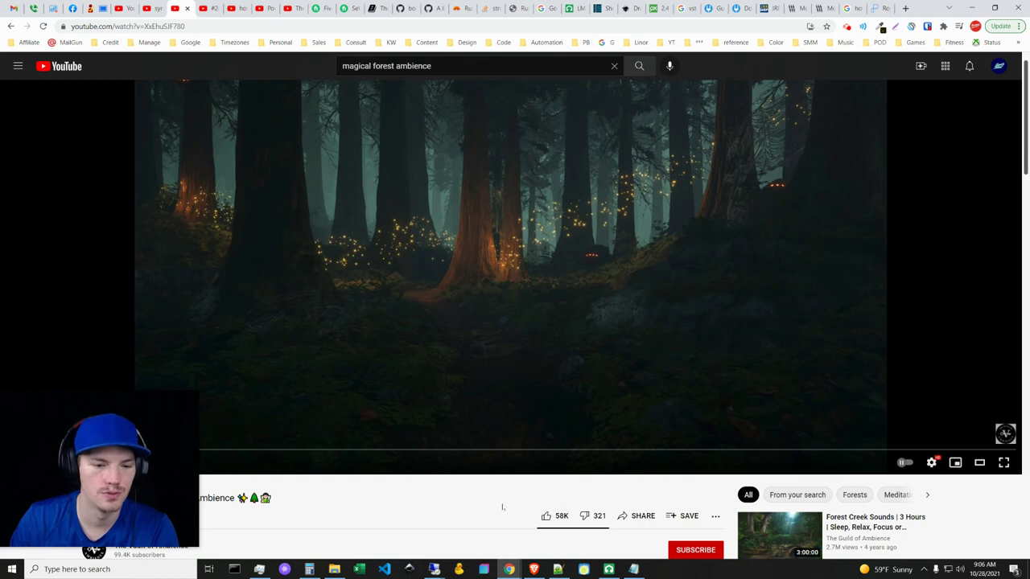
{"action": "mouse_move", "coordinate": [609, 569]}
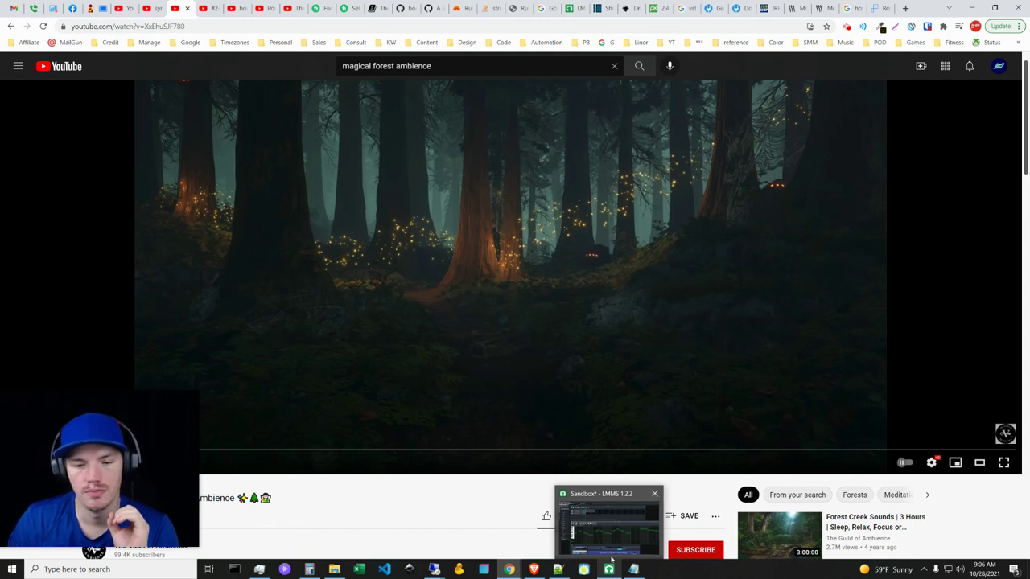
Step: Show the LMMS project briefly, then minimize it and bring up the shotcut.org home page in Chrome
{"action": "left_click", "coordinate": [612, 559]}
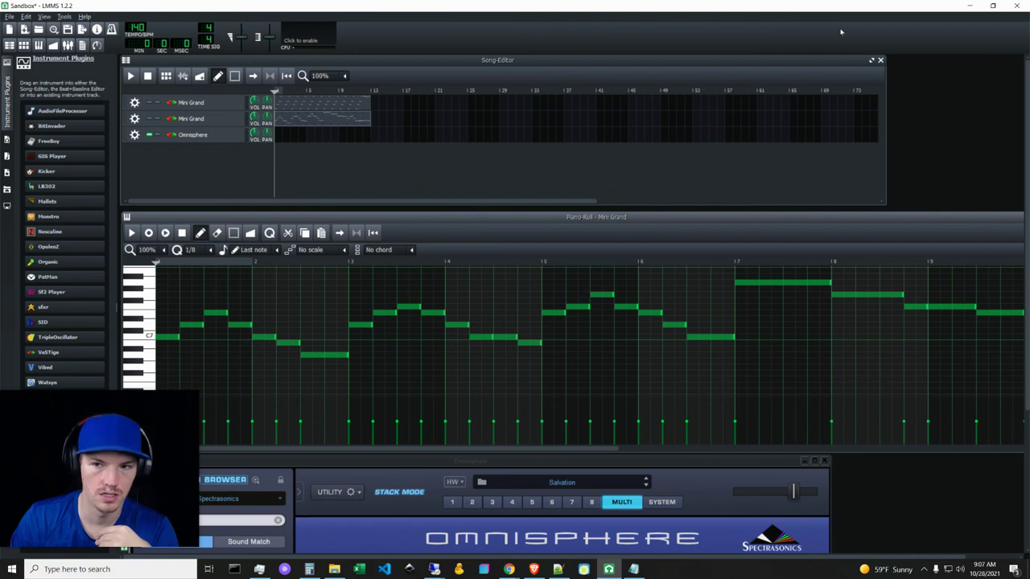
{"action": "left_click", "coordinate": [969, 6]}
{"action": "left_click", "coordinate": [609, 7]}
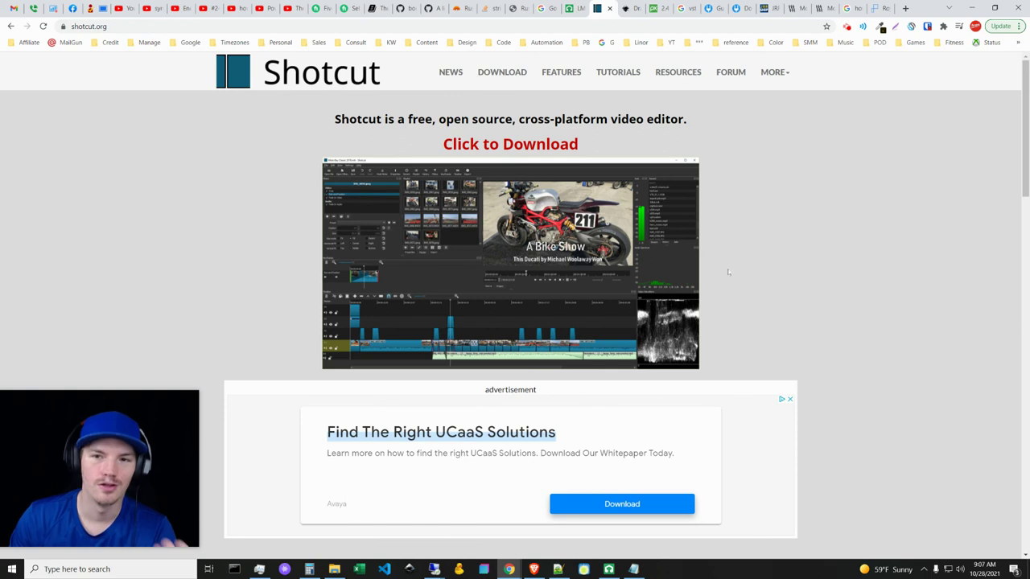
Step: Glance at the Pond5 dance music page, then return to the paused Enchanted Forest video's watch page
{"action": "left_click", "coordinate": [877, 7]}
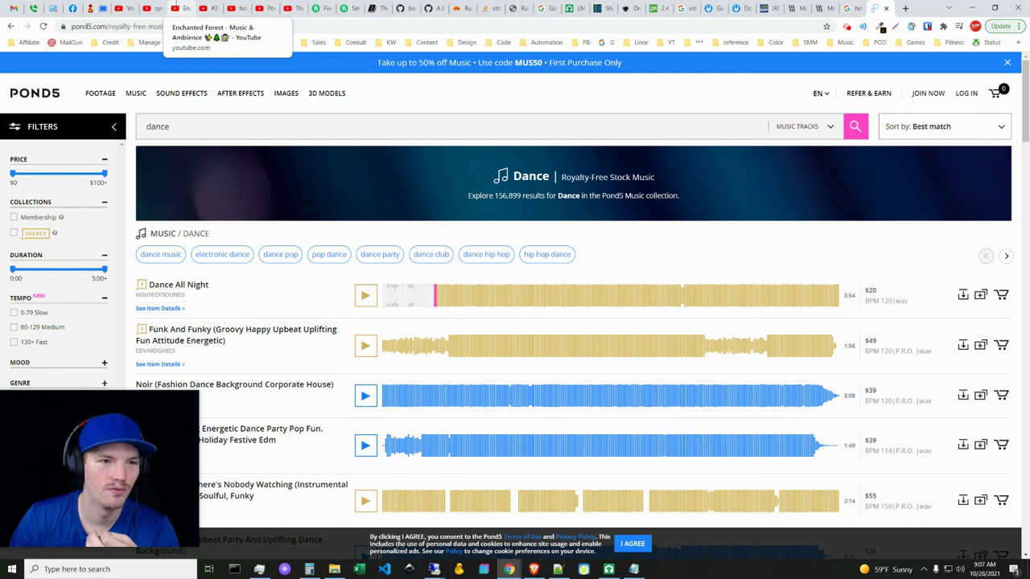
{"action": "left_click", "coordinate": [179, 8]}
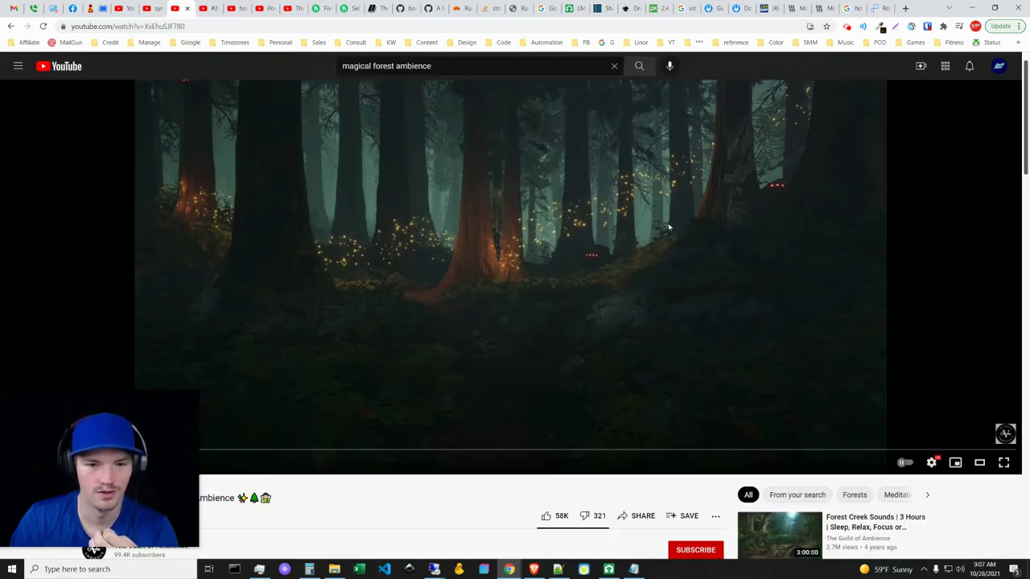
{"action": "scroll", "coordinate": [574, 428], "scroll_direction": "up", "scroll_amount": 1}
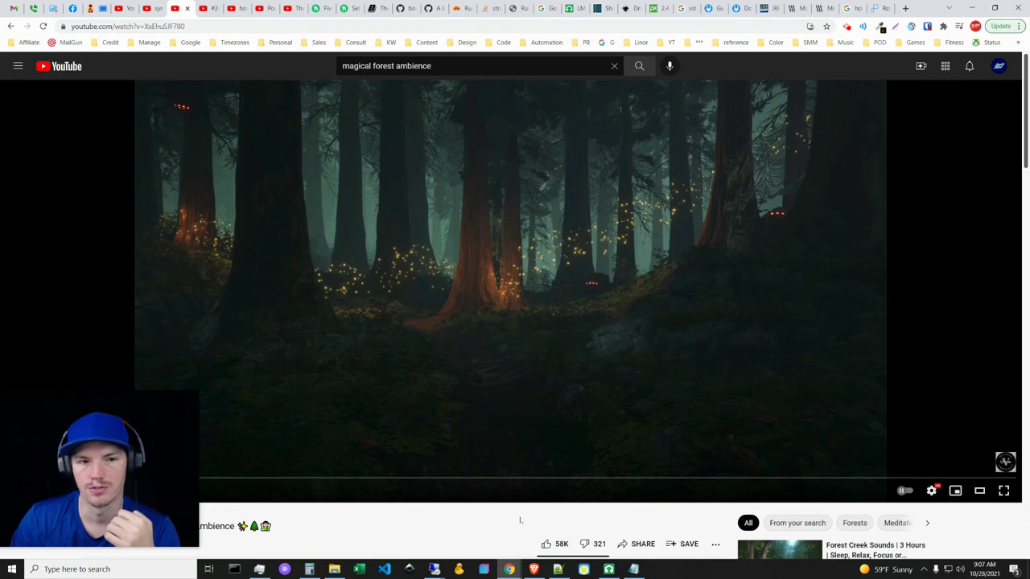
{"action": "scroll", "coordinate": [519, 521], "scroll_direction": "down", "scroll_amount": 3}
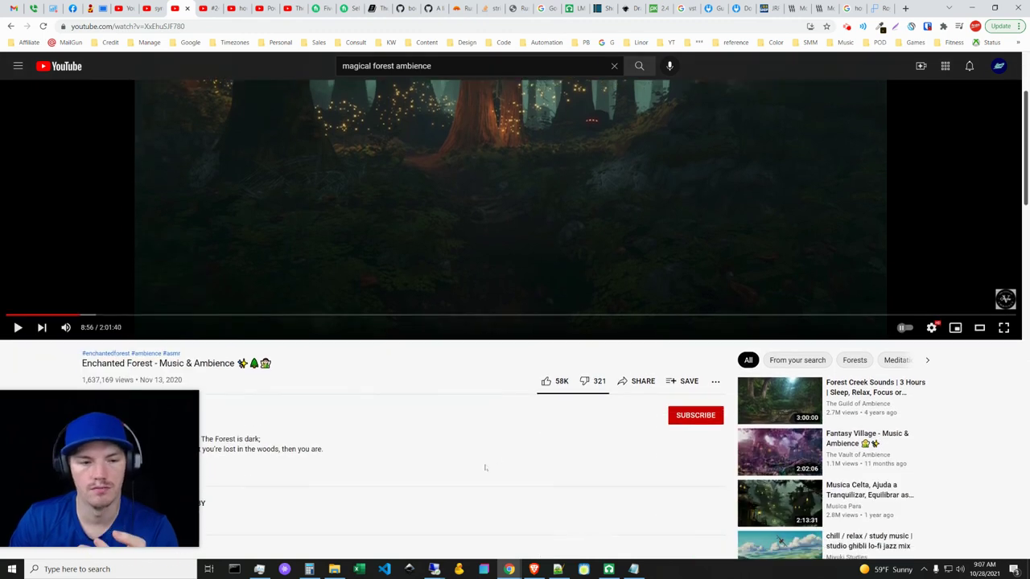
{"action": "scroll", "coordinate": [485, 468], "scroll_direction": "down", "scroll_amount": 1}
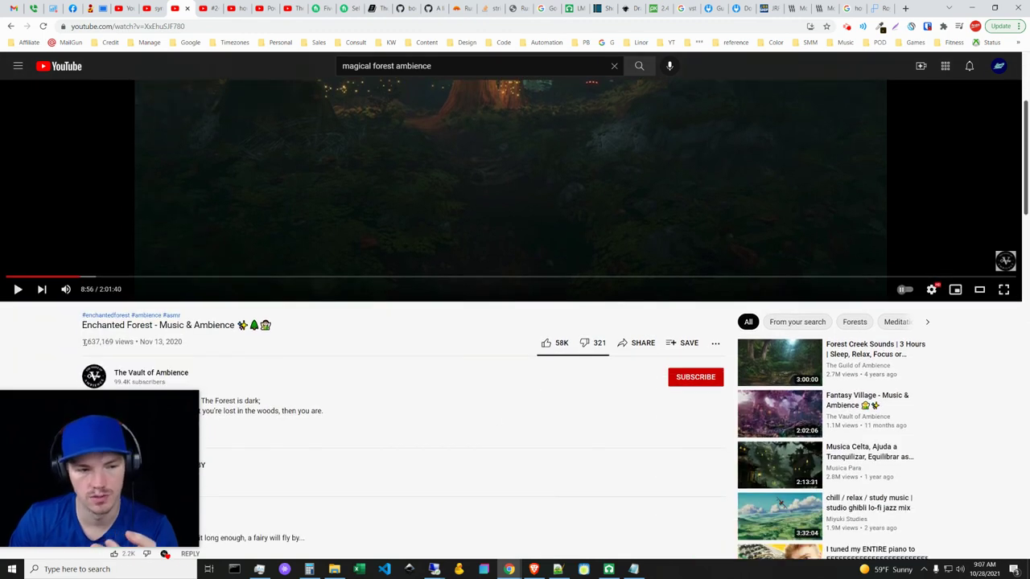
{"action": "scroll", "coordinate": [515, 483], "scroll_direction": "up", "scroll_amount": 3}
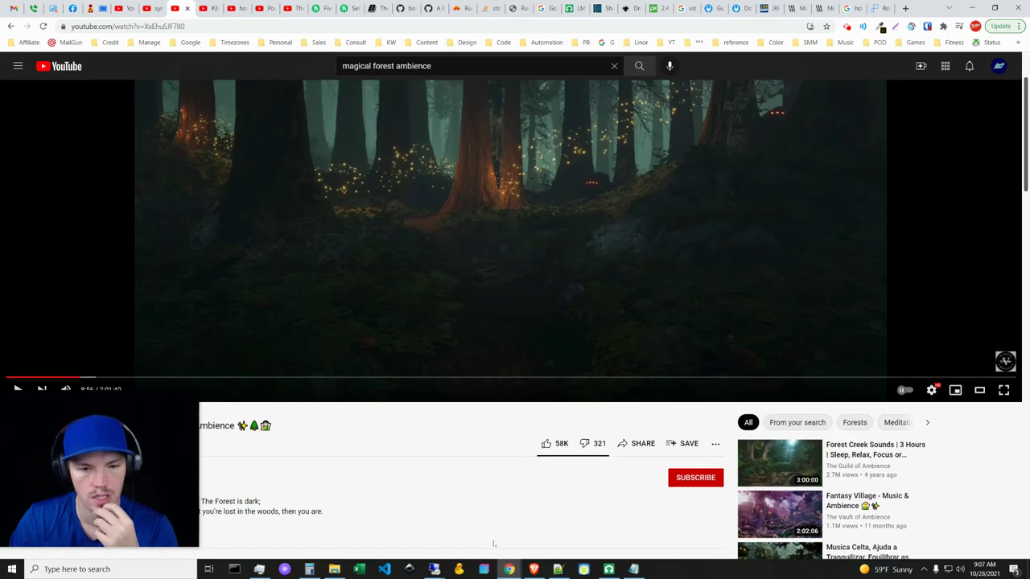
{"action": "scroll", "coordinate": [490, 519], "scroll_direction": "up", "scroll_amount": 1}
{"action": "scroll", "coordinate": [490, 519], "scroll_direction": "up", "scroll_amount": 1}
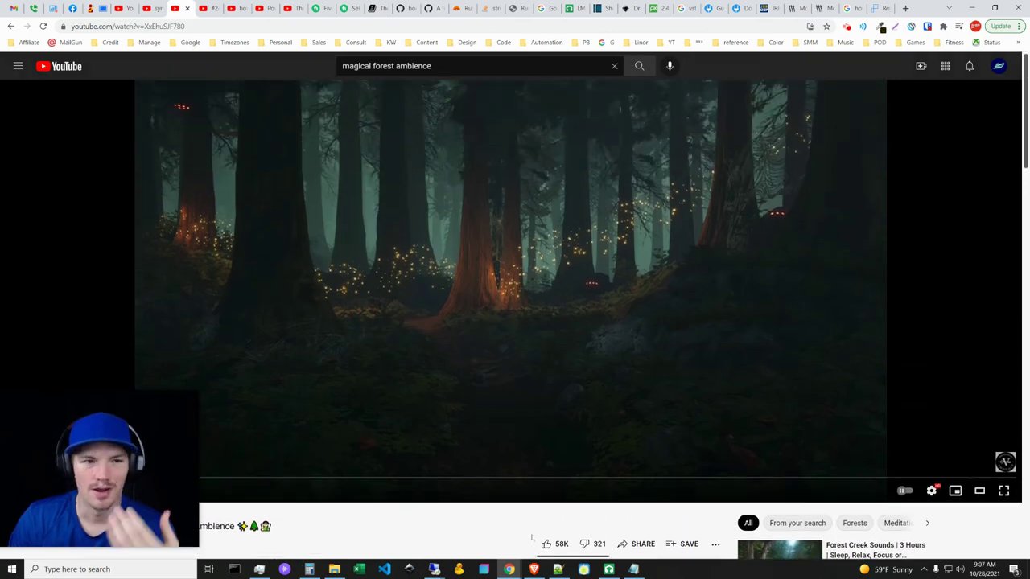
Step: Restore LMMS from the taskbar, showing the Sandbox project's Mini Grand melody and Omnisphere
{"action": "left_click", "coordinate": [609, 569]}
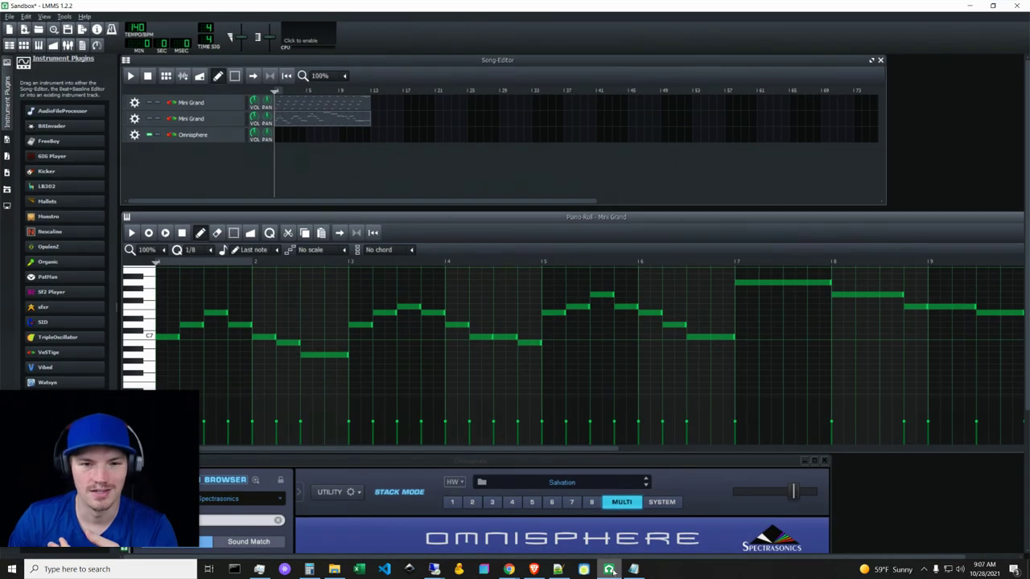